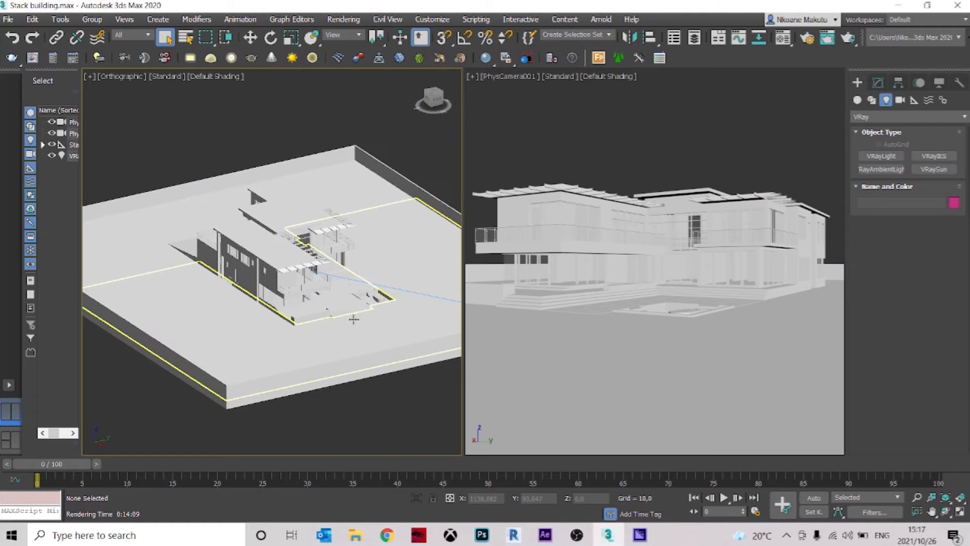
# Switch the orthographic viewport to a wireframe top view of the house's floor plan
pyautogui.click(226, 77)
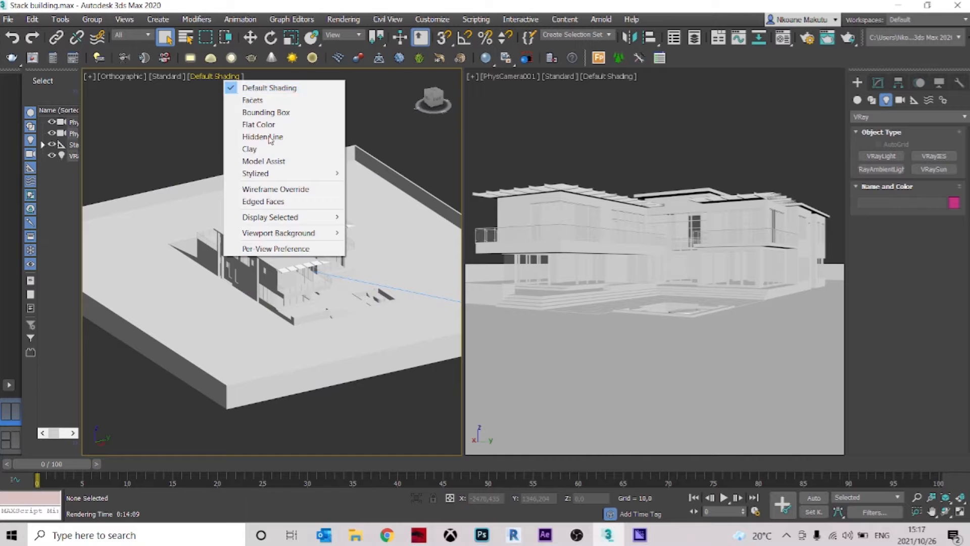
pyautogui.click(276, 189)
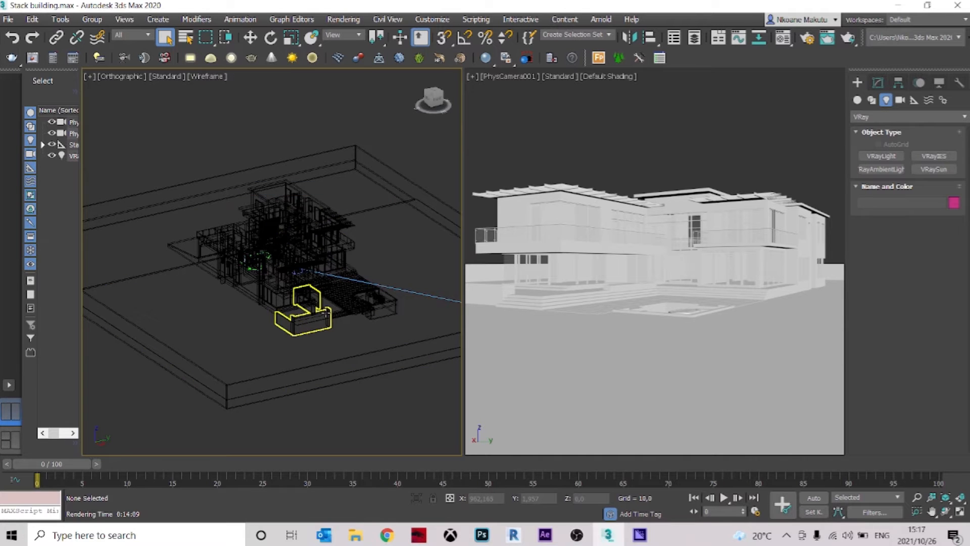
pyautogui.press('t')
pyautogui.scroll(10, 336, 329)
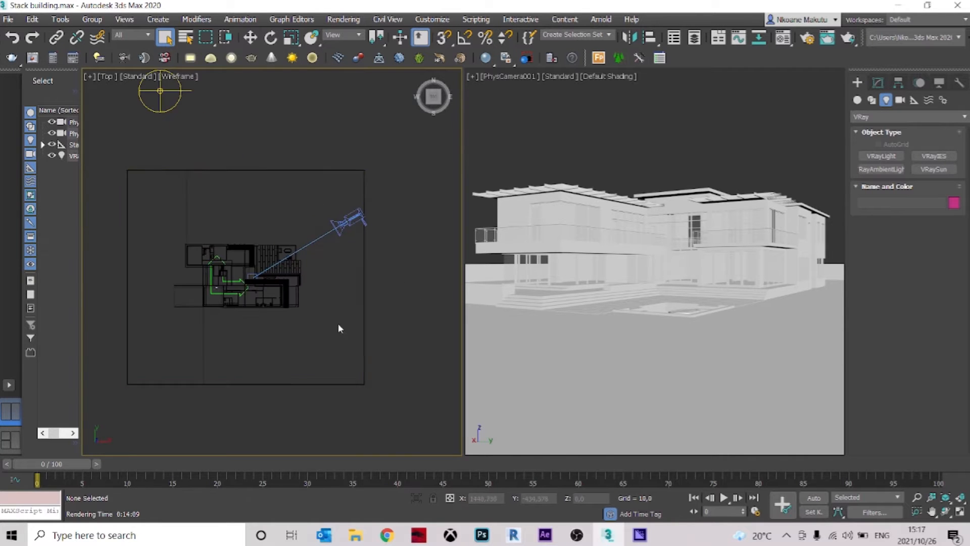
pyautogui.moveTo(280, 290); pyautogui.dragTo(321, 291, button='middle')
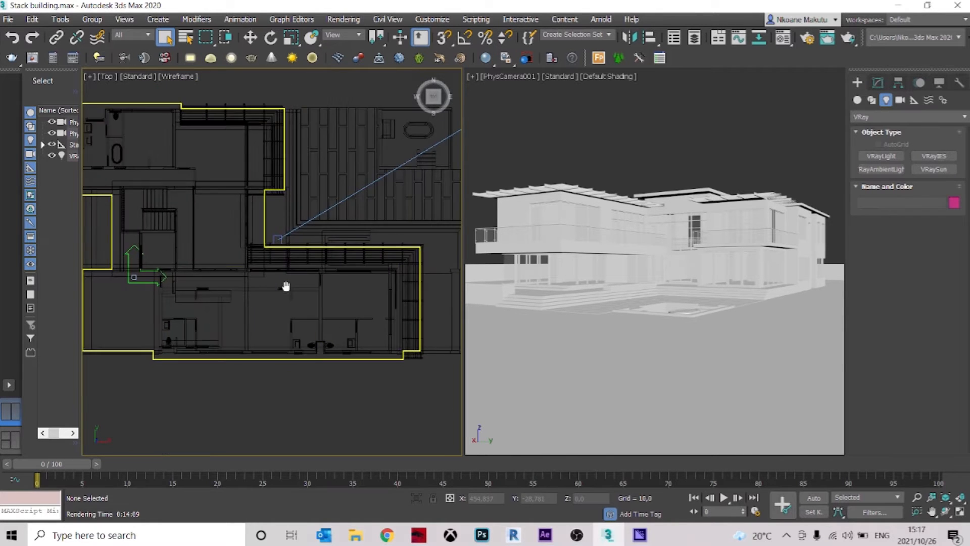
pyautogui.moveTo(294, 358); pyautogui.dragTo(306, 355, button='middle')
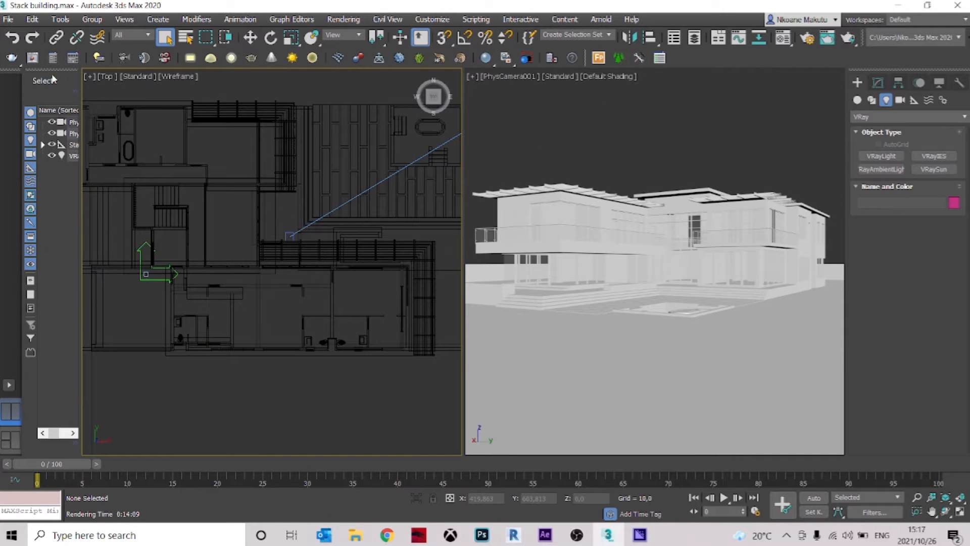
# Examine the glazing and dark interiors of the finished house render in the V-Ray frame buffer, and close it
pyautogui.click(35, 57)
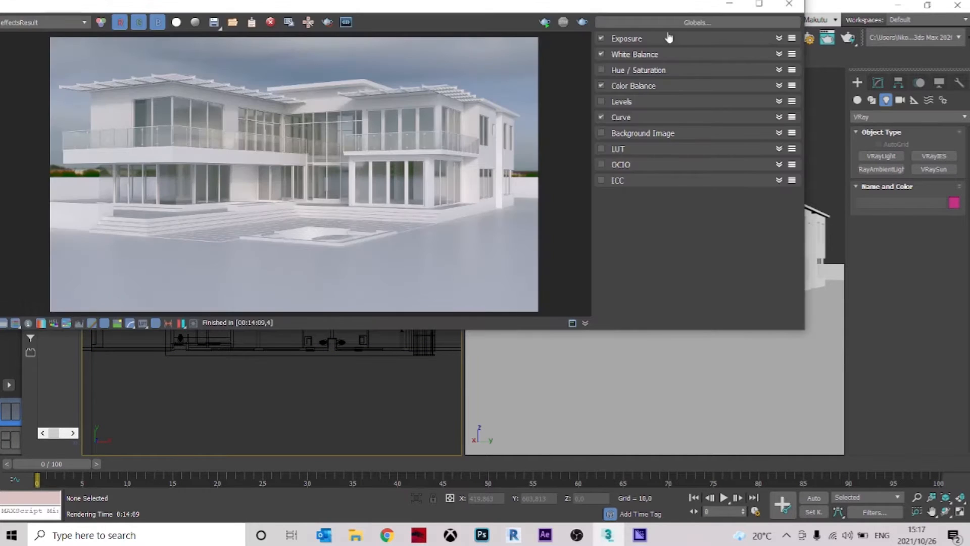
pyautogui.click(759, 5)
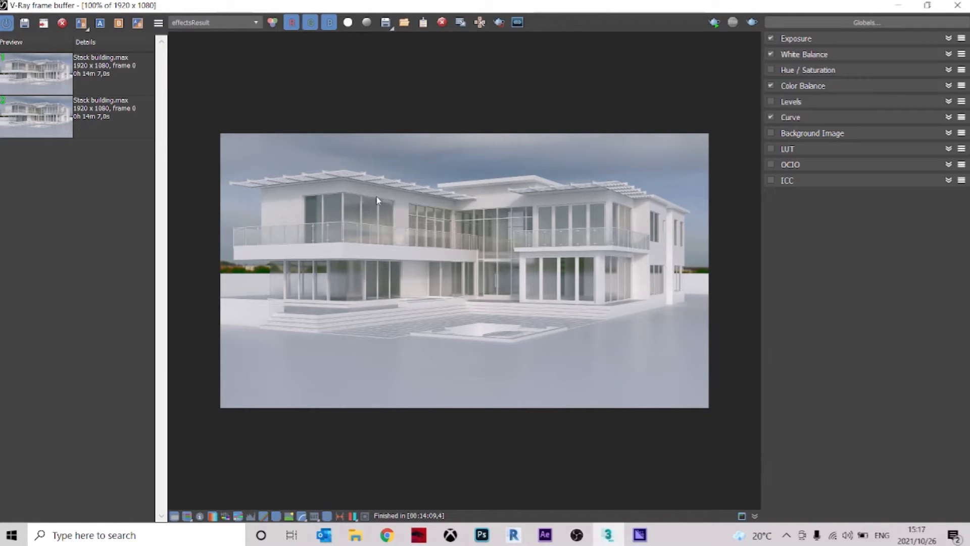
pyautogui.scroll(2, 374, 202)
pyautogui.moveTo(597, 236); pyautogui.dragTo(328, 236, button='middle')
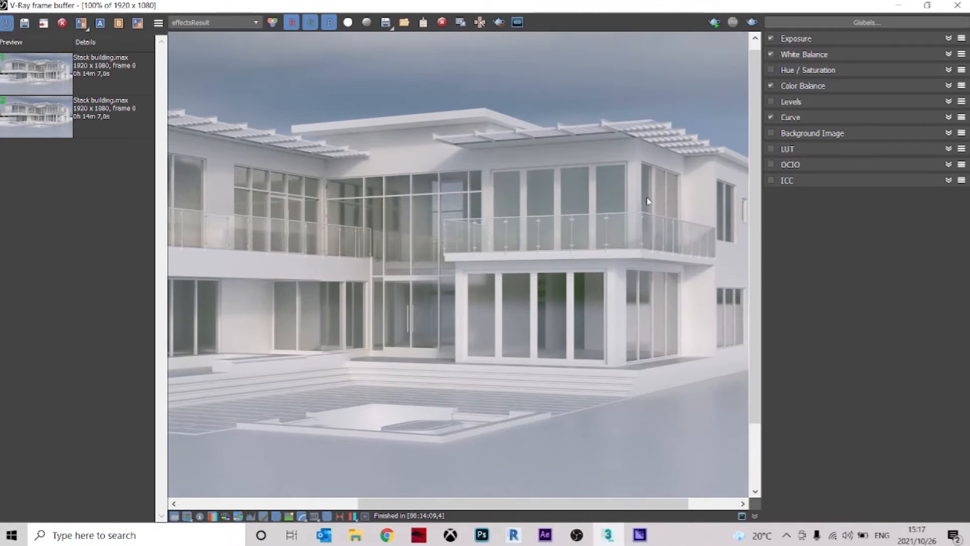
pyautogui.moveTo(648, 198); pyautogui.dragTo(466, 212, button='middle')
pyautogui.scroll(-2, 479, 277)
pyautogui.scroll(2, 471, 283)
pyautogui.scroll(-2, 382, 270)
pyautogui.scroll(2, 369, 273)
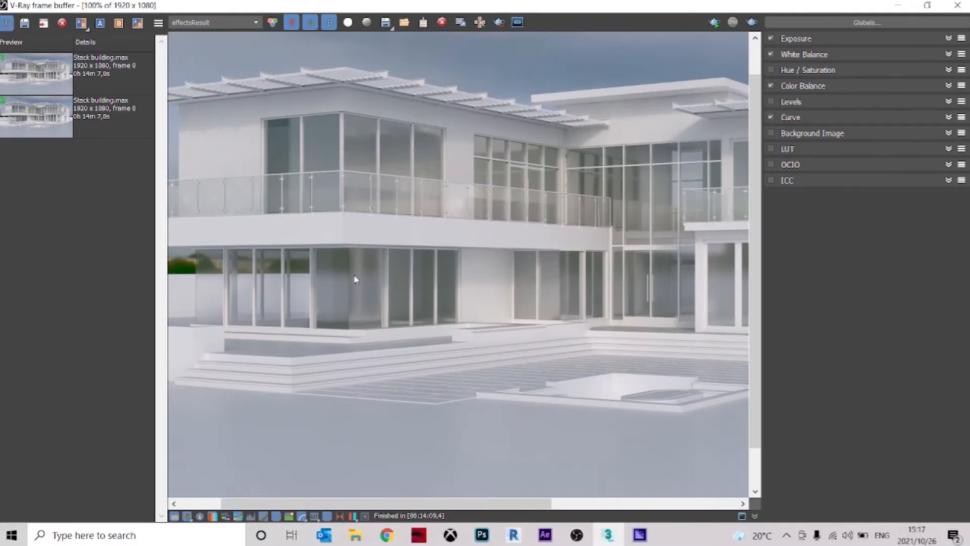
pyautogui.scroll(-2, 354, 275)
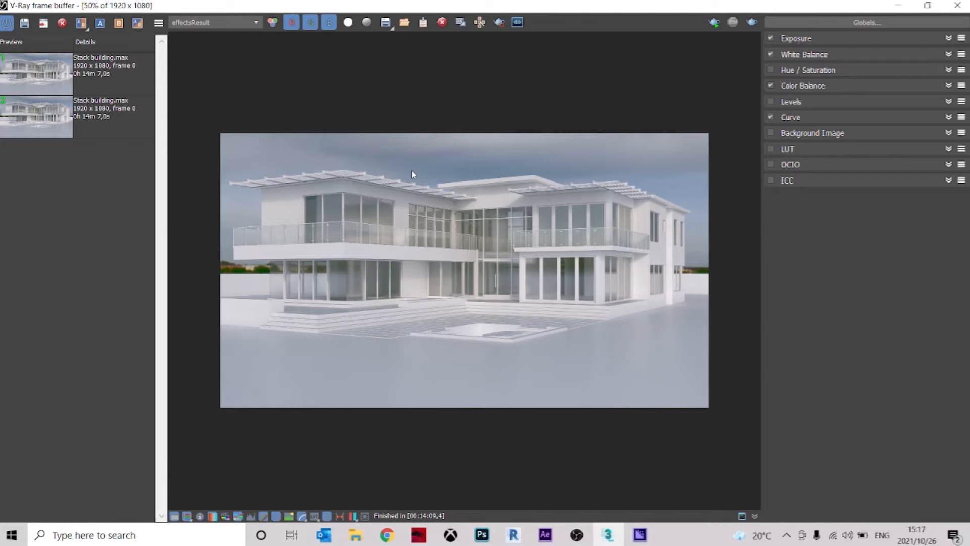
pyautogui.click(927, 5)
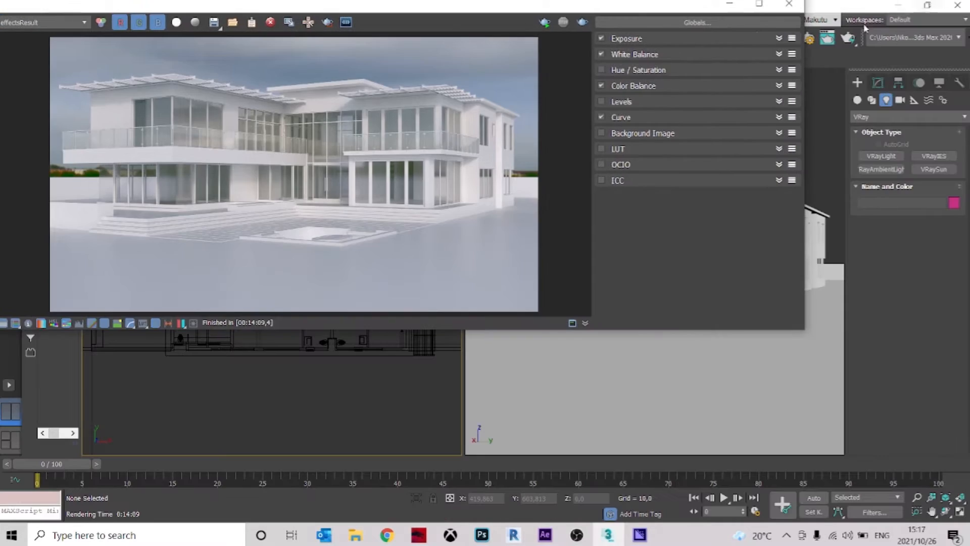
pyautogui.click(789, 4)
# Draw a plane VRayLight about 128 by 199 in the room beside the staircase in the top view
pyautogui.scroll(2, 313, 225)
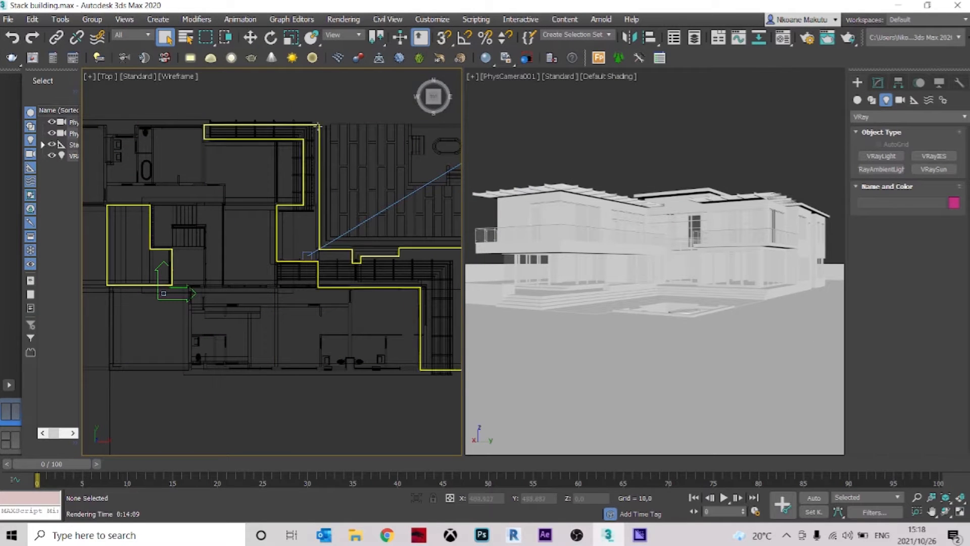
pyautogui.click(190, 59)
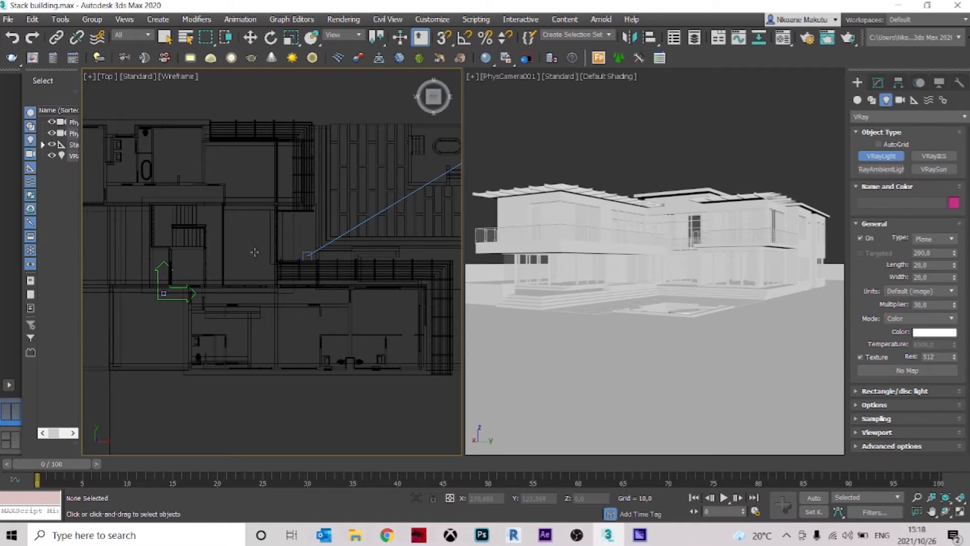
pyautogui.scroll(2, 239, 270)
pyautogui.moveTo(239, 270); pyautogui.dragTo(301, 287, button='middle')
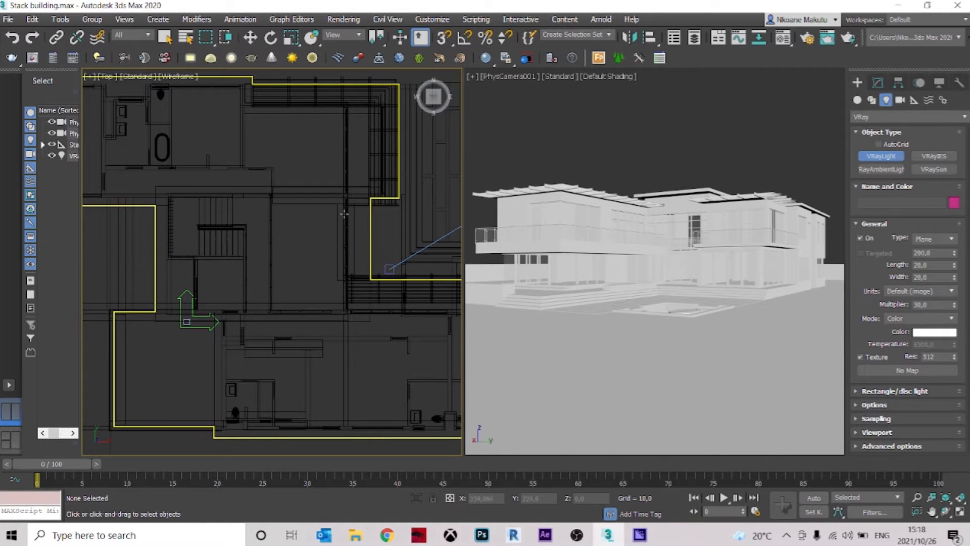
pyautogui.moveTo(337, 208); pyautogui.dragTo(277, 302)
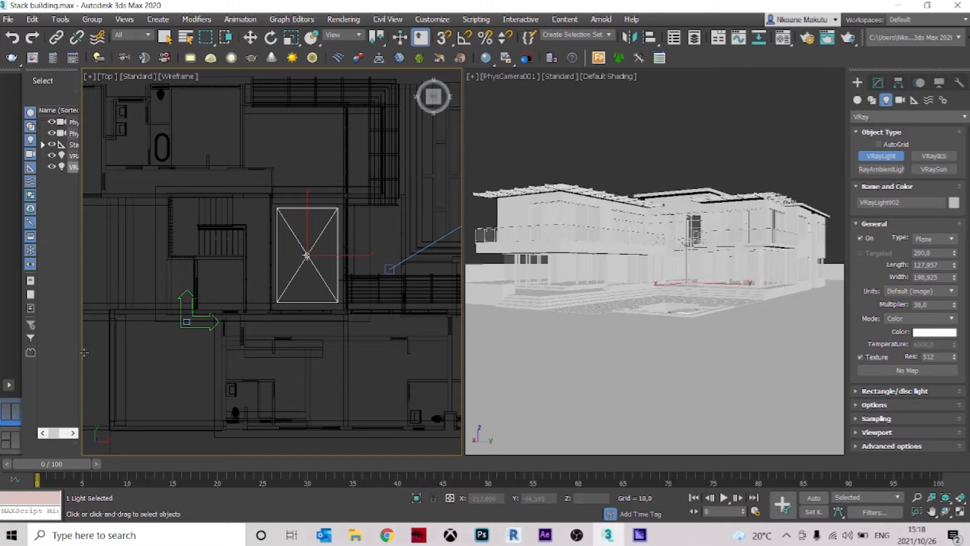
# Change to a three-viewport layout and show PhysCamera001 with Default Shading in the large viewport
pyautogui.click(9, 386)
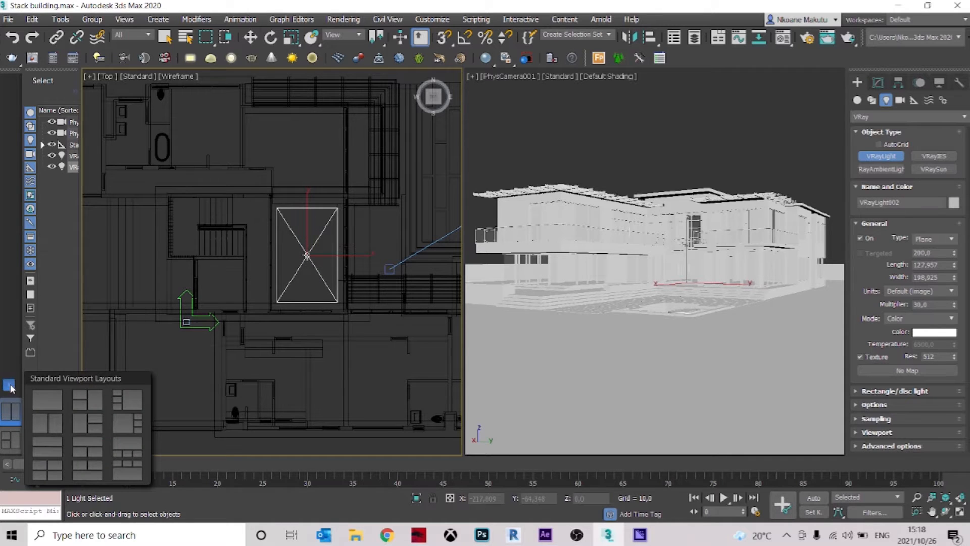
pyautogui.click(92, 404)
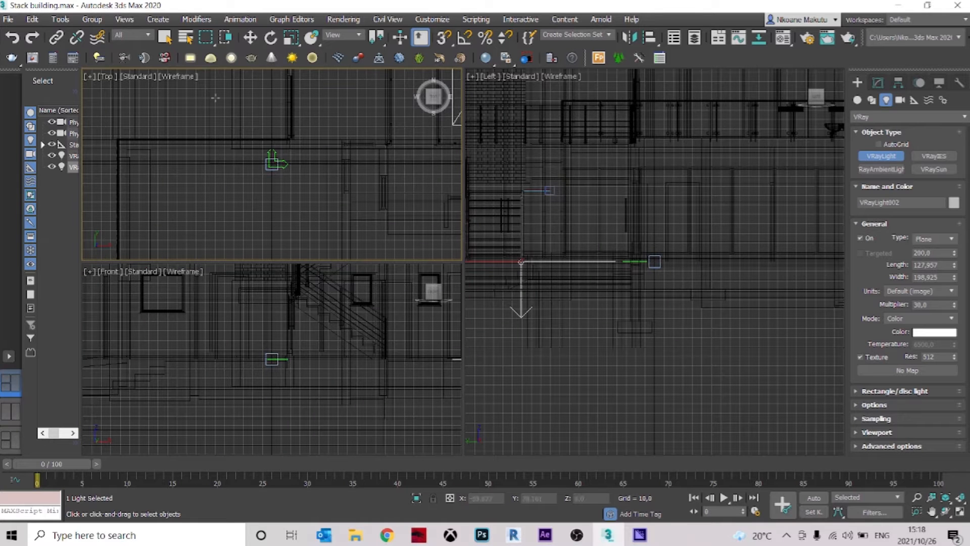
pyautogui.click(165, 37)
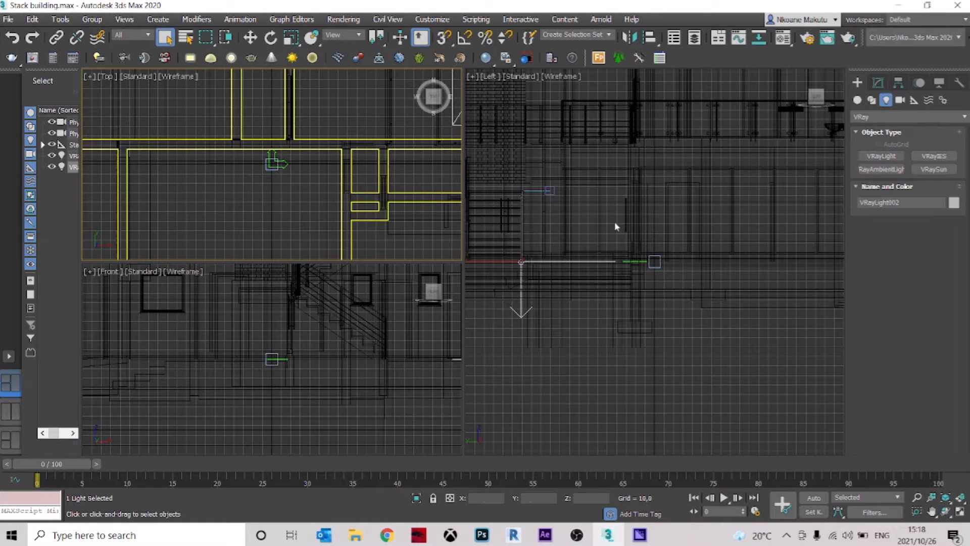
pyautogui.click(668, 214)
pyautogui.press('c')
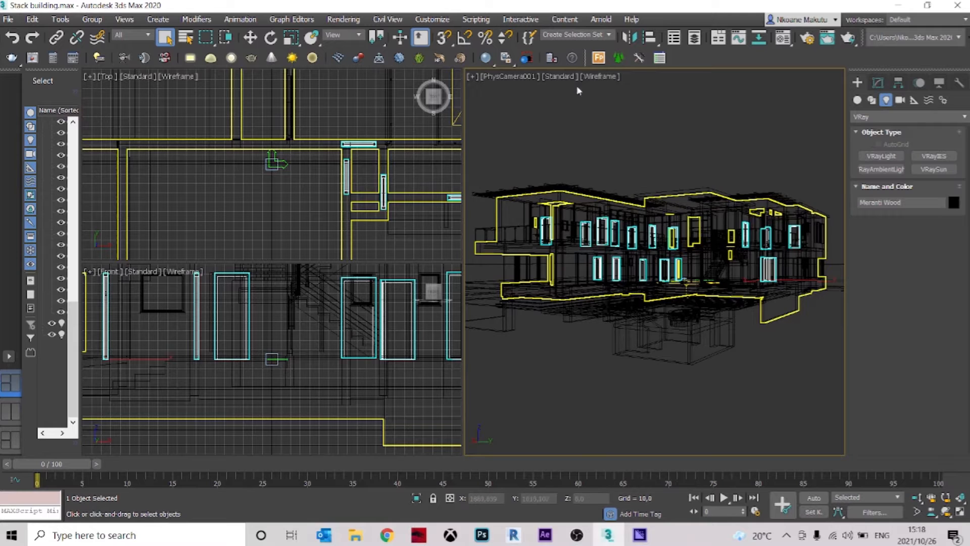
pyautogui.click(599, 76)
pyautogui.click(613, 87)
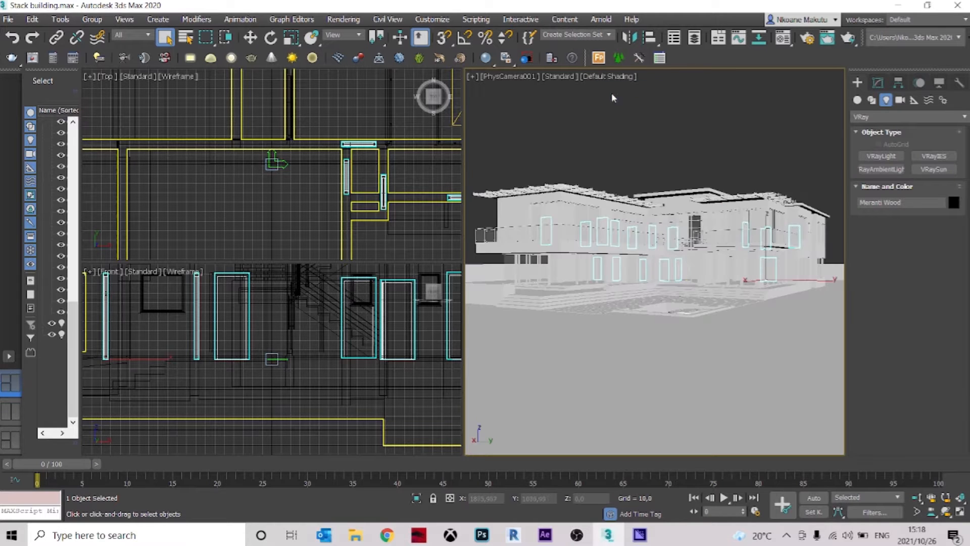
pyautogui.click(615, 140)
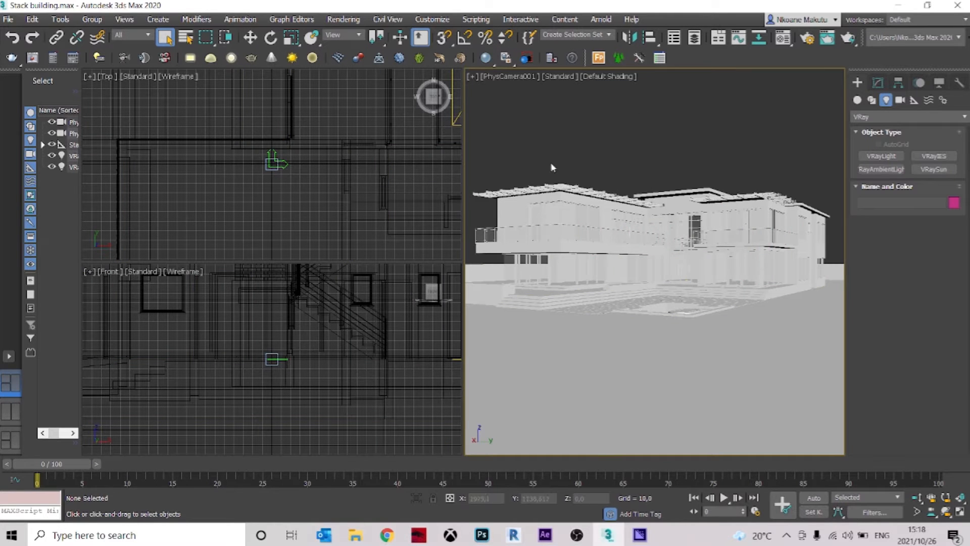
# Raise the new plane light in the front view to just under the upper roof, at a Z height of about 298
pyautogui.click(333, 388)
pyautogui.scroll(-5, 326, 374)
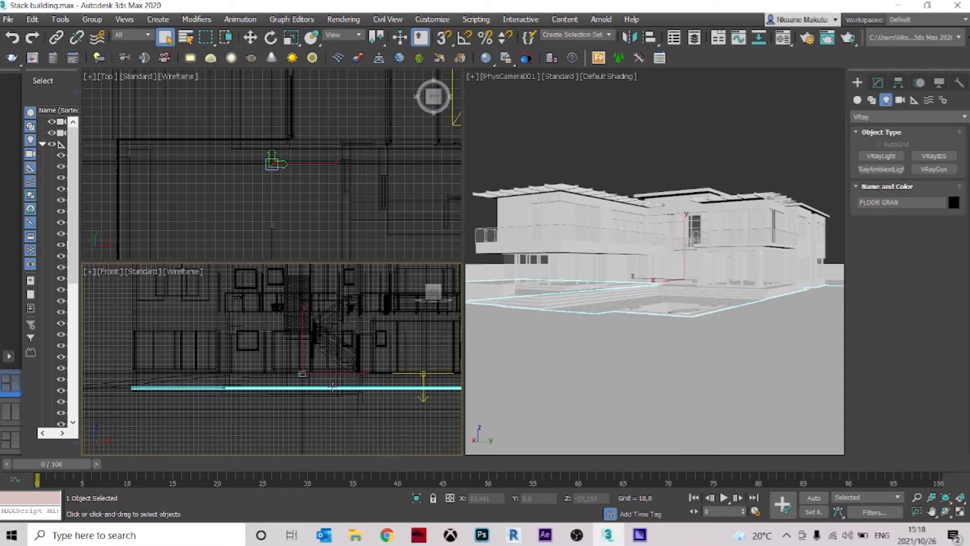
pyautogui.click(342, 185)
pyautogui.scroll(-4, 300, 204)
pyautogui.scroll(2, 311, 146)
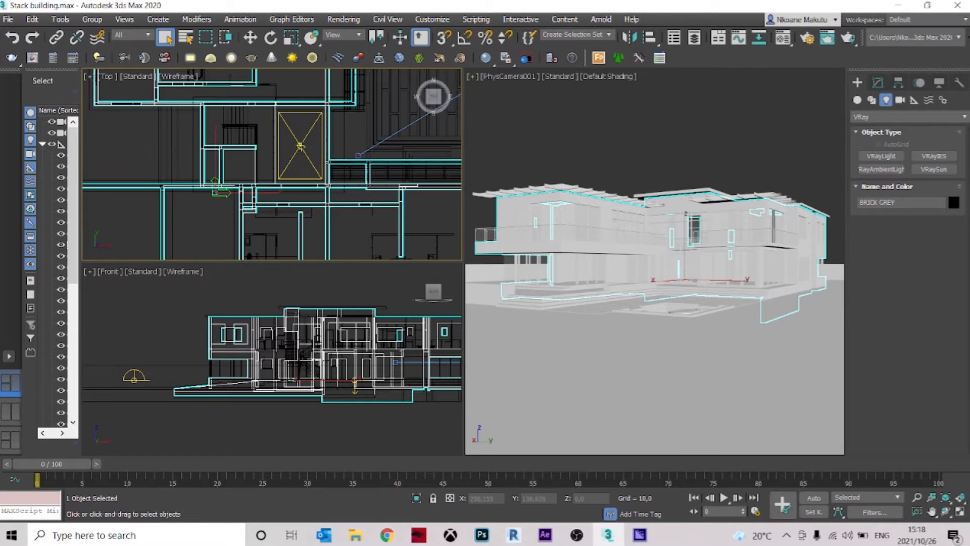
pyautogui.click(300, 146)
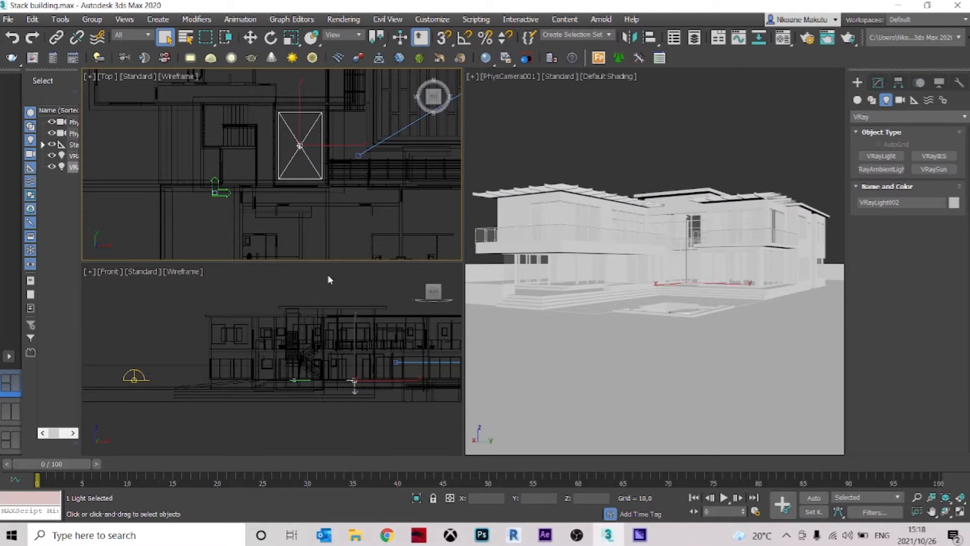
pyautogui.moveTo(324, 354); pyautogui.dragTo(293, 346, button='middle')
pyautogui.click(250, 37)
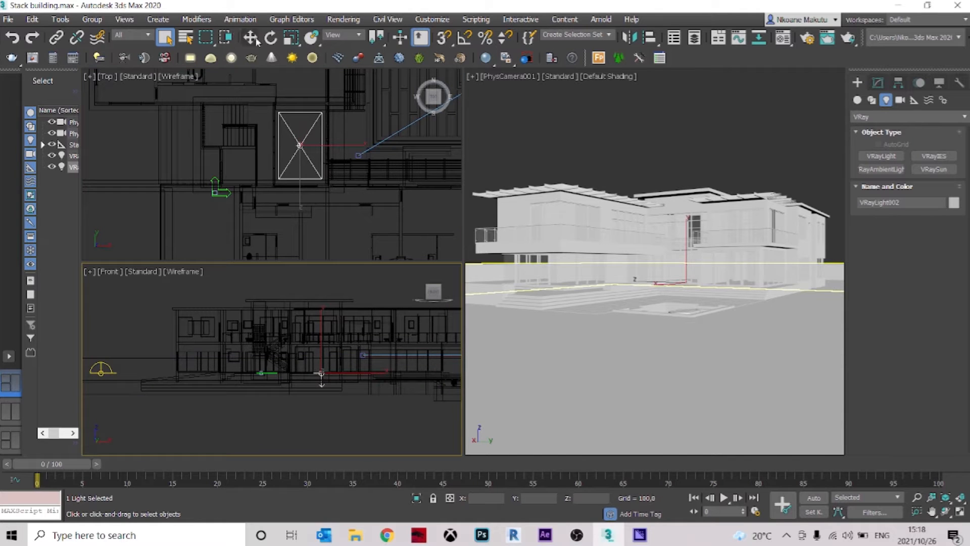
pyautogui.scroll(3, 325, 348)
pyautogui.moveTo(325, 348); pyautogui.dragTo(324, 284)
pyautogui.scroll(2, 324, 284)
pyautogui.moveTo(314, 338); pyautogui.dragTo(320, 368, button='middle')
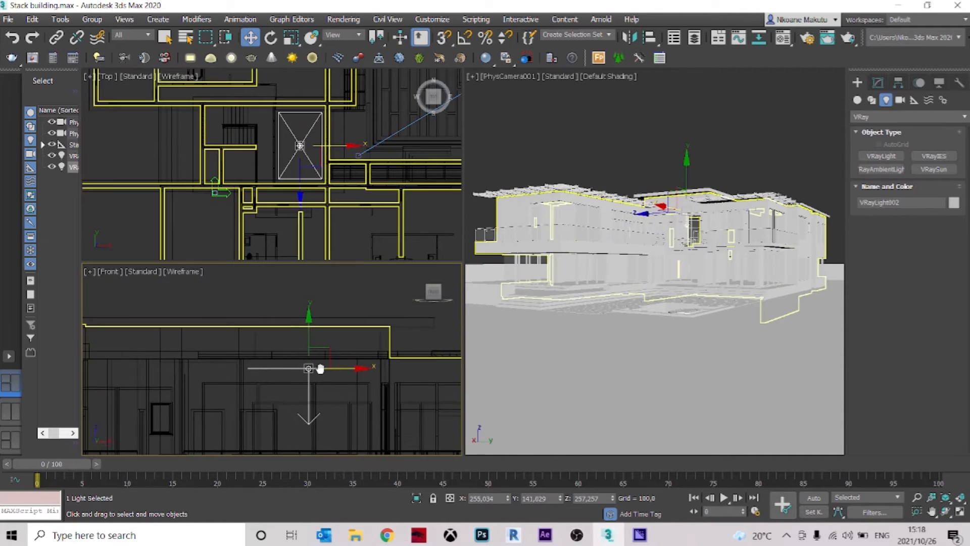
pyautogui.moveTo(309, 325); pyautogui.dragTo(315, 287)
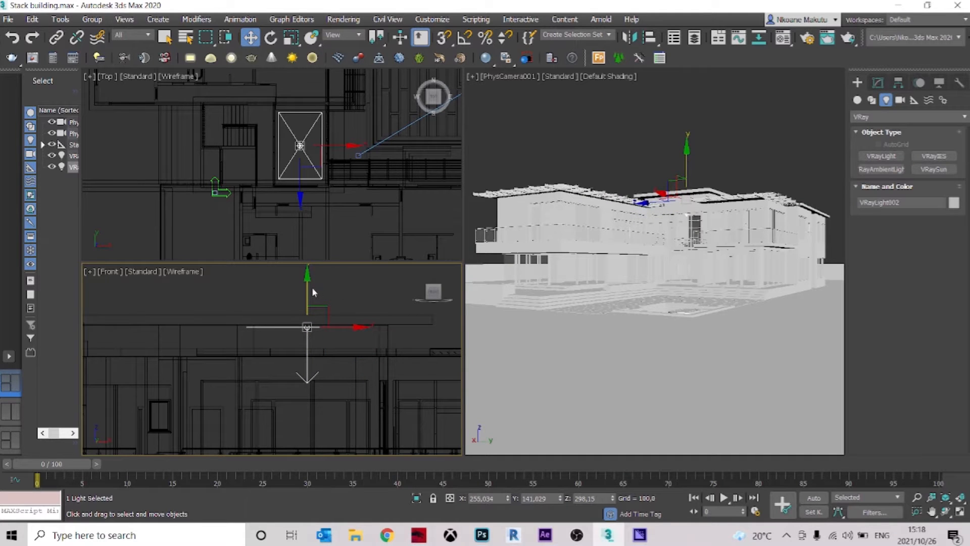
# Turn off Affect specular and Affect reflections in the plane light's options, and deselect the light
pyautogui.click(879, 82)
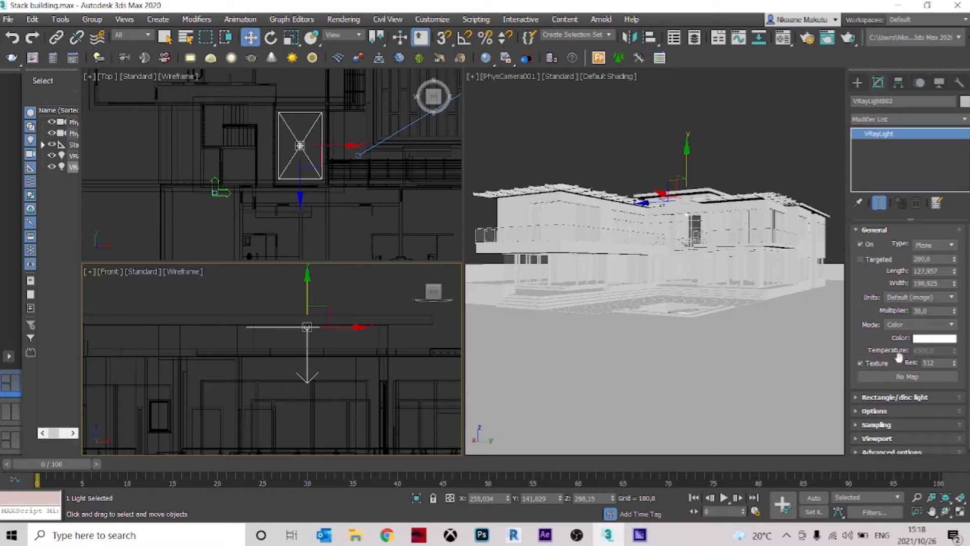
pyautogui.scroll(-1, 875, 299)
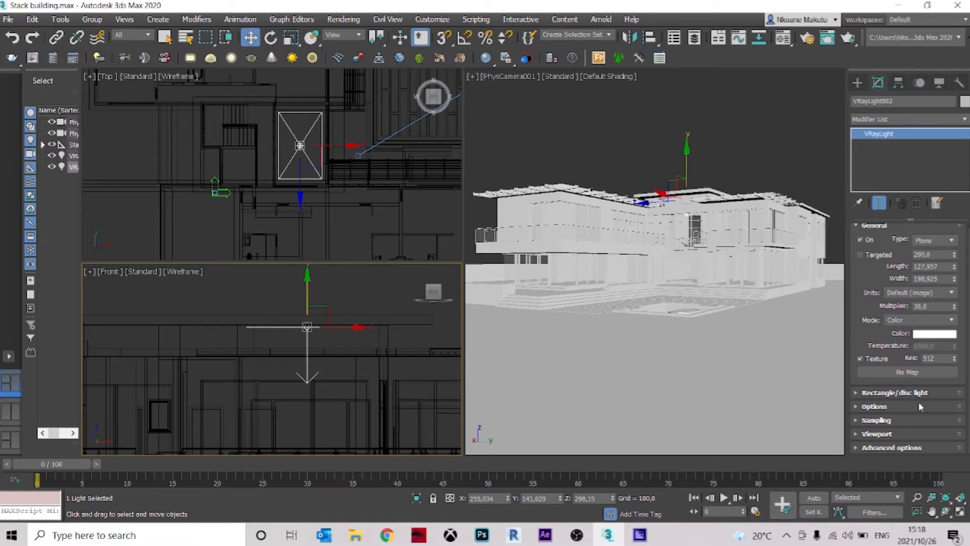
pyautogui.click(893, 407)
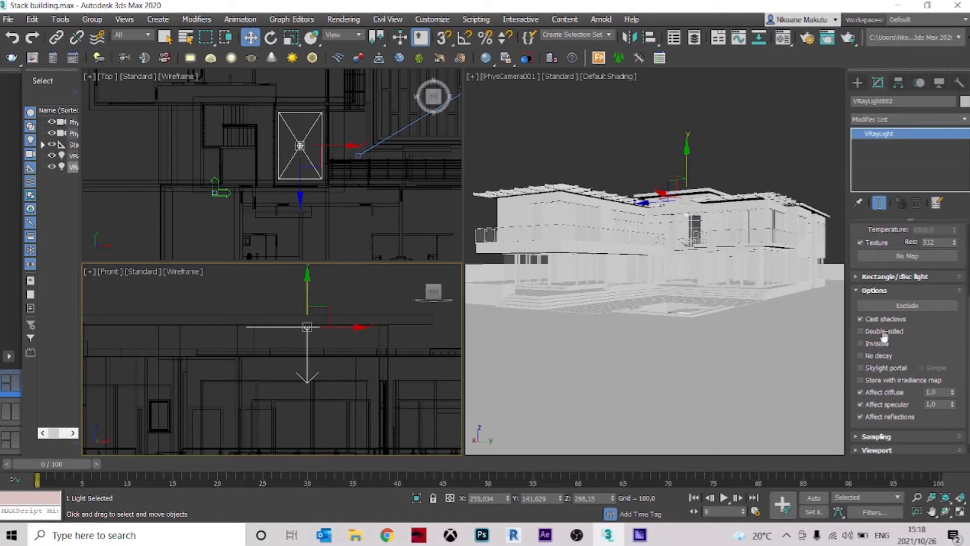
pyautogui.click(880, 404)
pyautogui.click(876, 417)
pyautogui.click(573, 153)
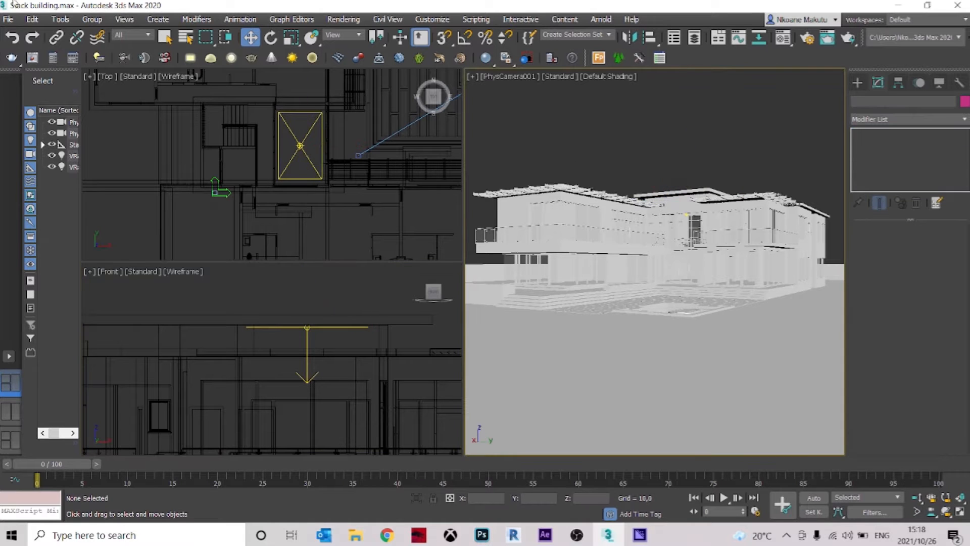
# Define a render region around the central glazed entrance in the V-Ray frame buffer and render it
pyautogui.click(36, 62)
pyautogui.click(327, 22)
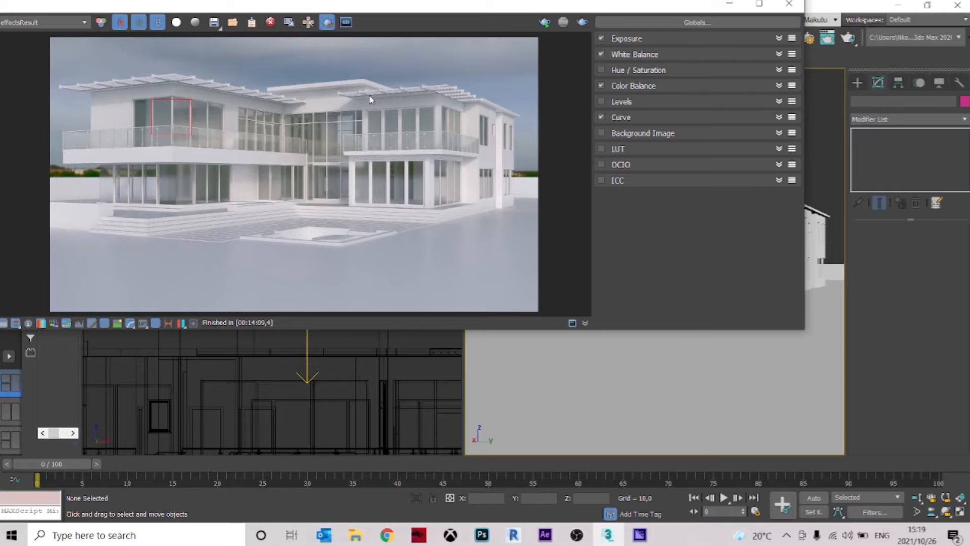
pyautogui.moveTo(373, 89); pyautogui.dragTo(273, 220)
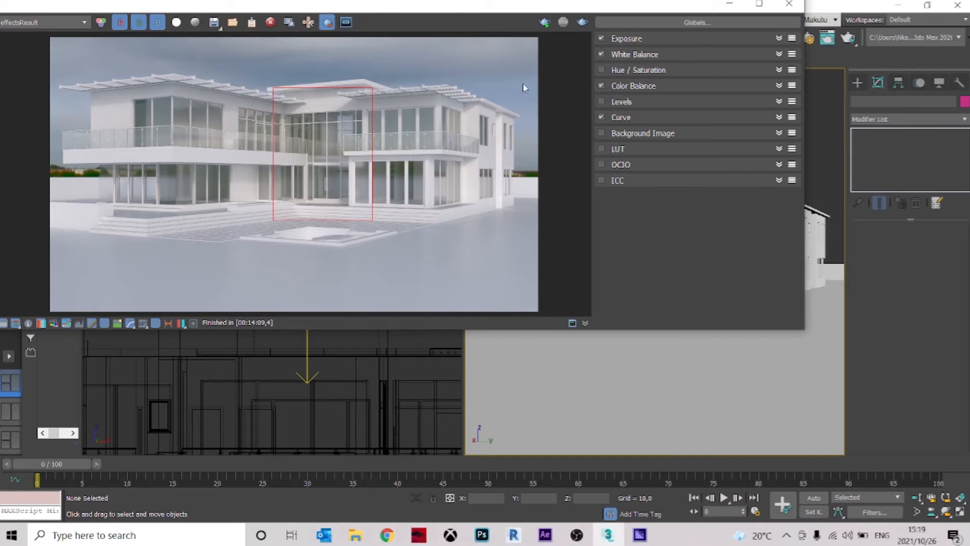
pyautogui.click(582, 22)
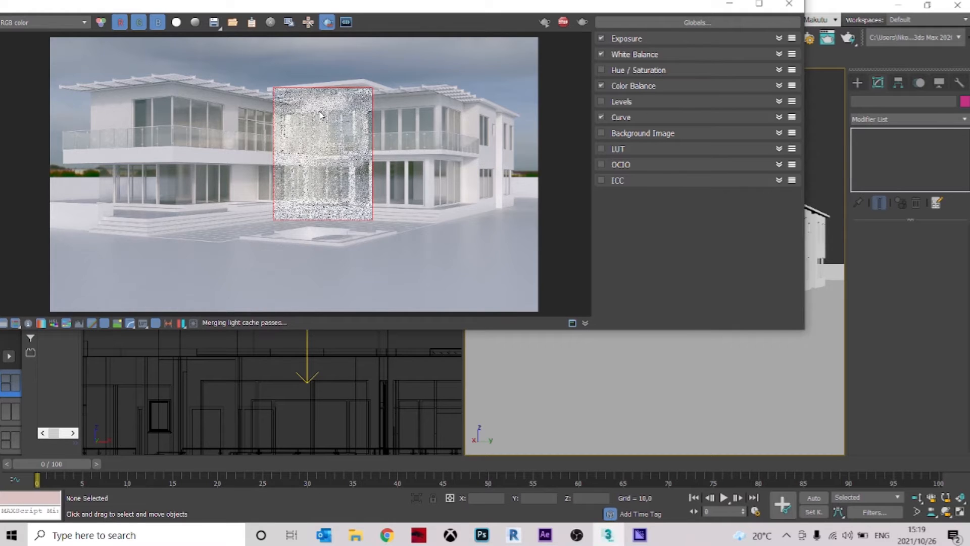
pyautogui.scroll(2, 320, 110)
pyautogui.scroll(-2, 334, 99)
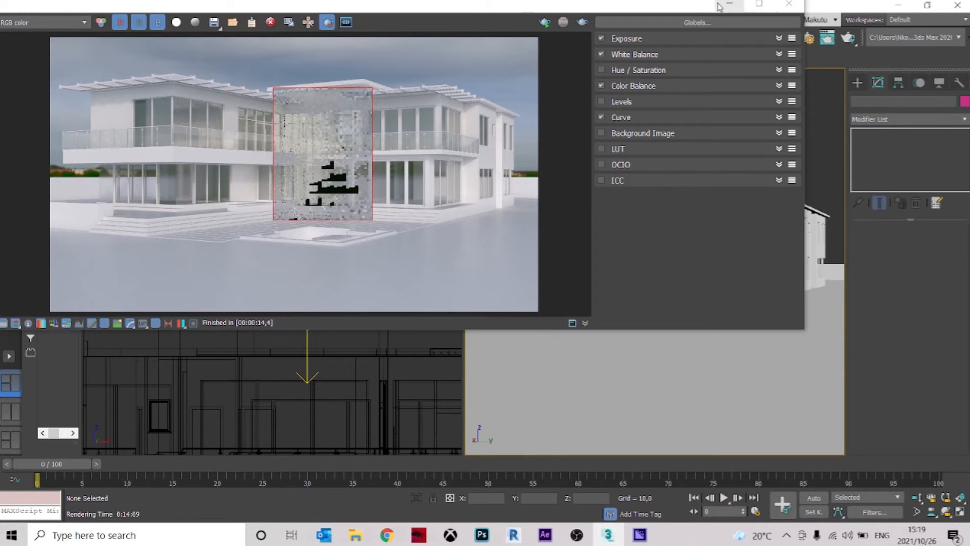
# Set the multiplier of the plane light above the entrance to 10 and render the entrance region again
pyautogui.click(789, 4)
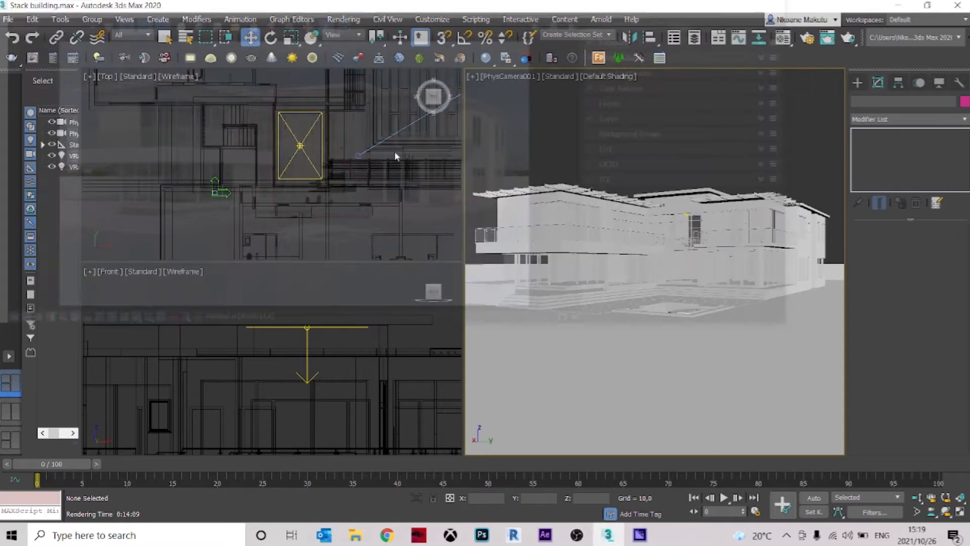
pyautogui.click(303, 143)
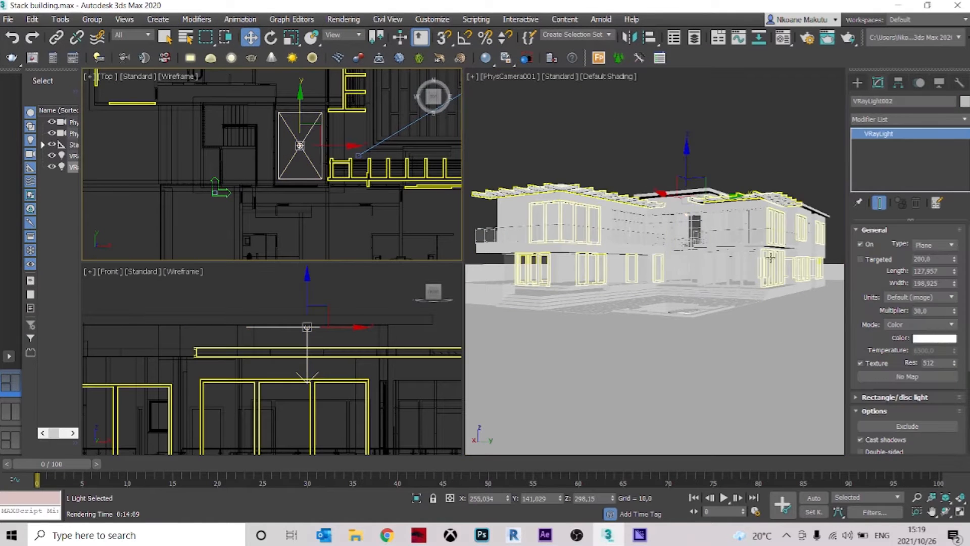
pyautogui.doubleClick(933, 312)
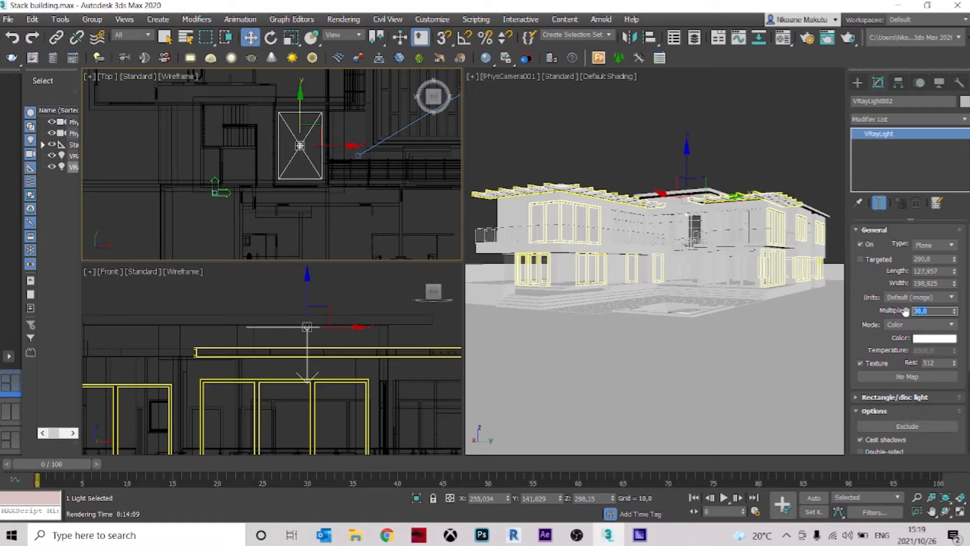
pyautogui.write('10')
pyautogui.press('Return')
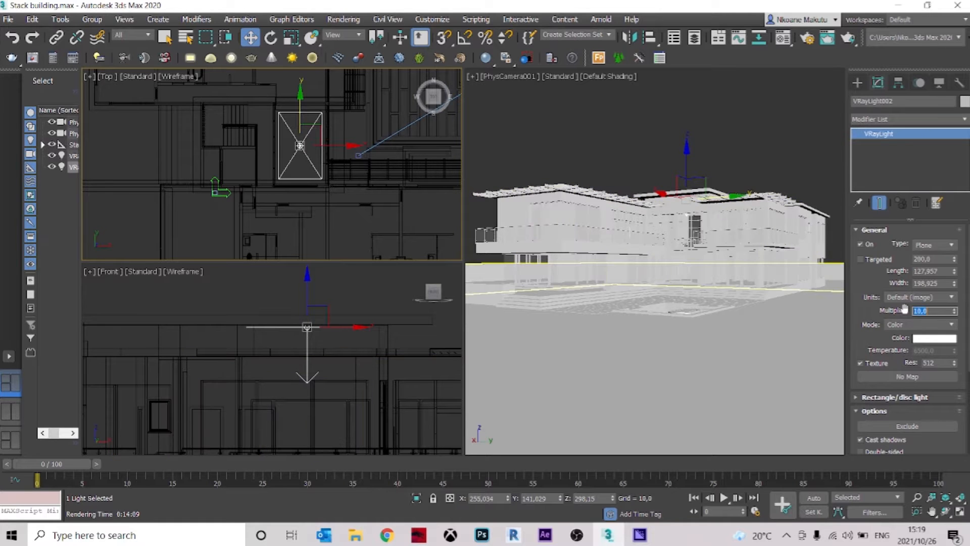
pyautogui.click(549, 154)
pyautogui.hotkey('shift', 'q')
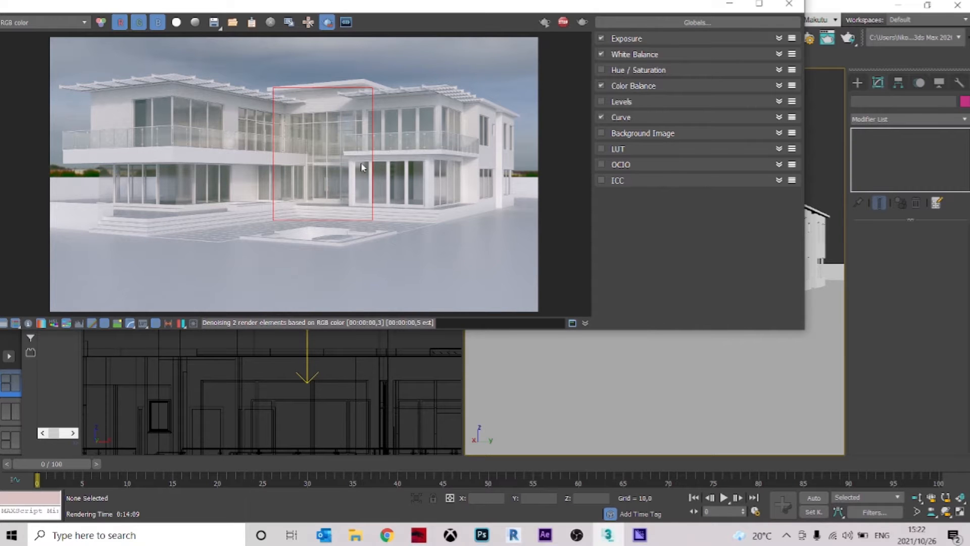
# Examine the interior brightness behind the entrance glazing in the new region render and compare it with the neighbouring windows
pyautogui.scroll(2, 361, 162)
pyautogui.scroll(3, 361, 165)
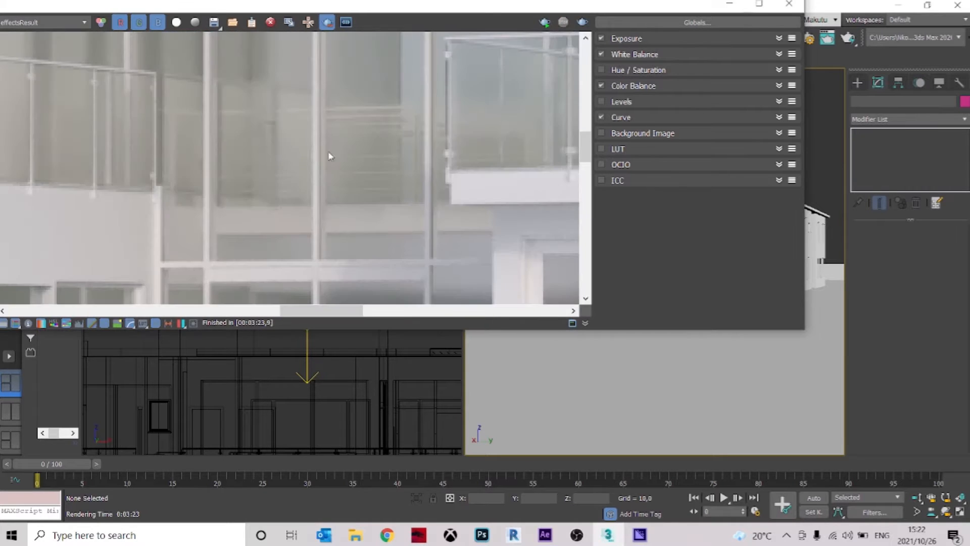
pyautogui.scroll(-2, 361, 145)
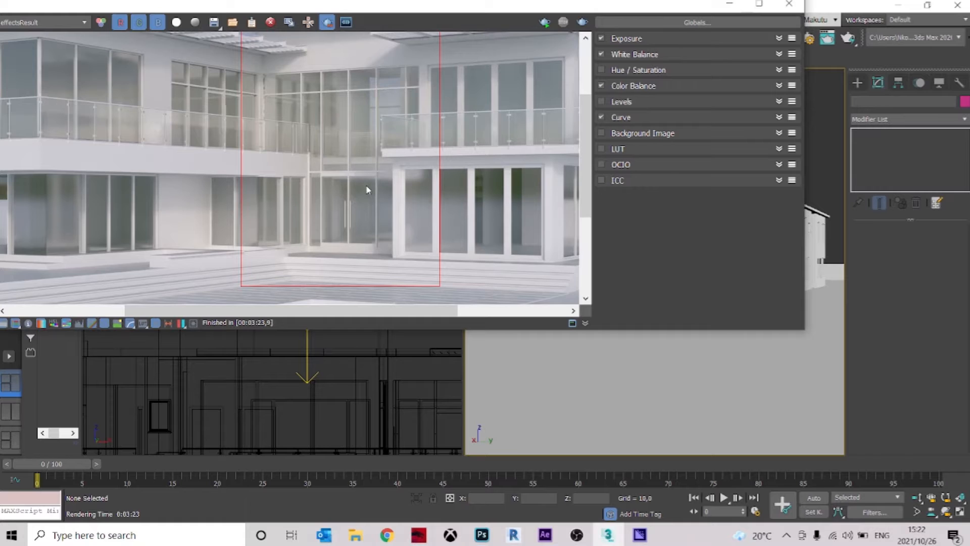
pyautogui.scroll(-3, 369, 181)
pyautogui.scroll(3, 326, 135)
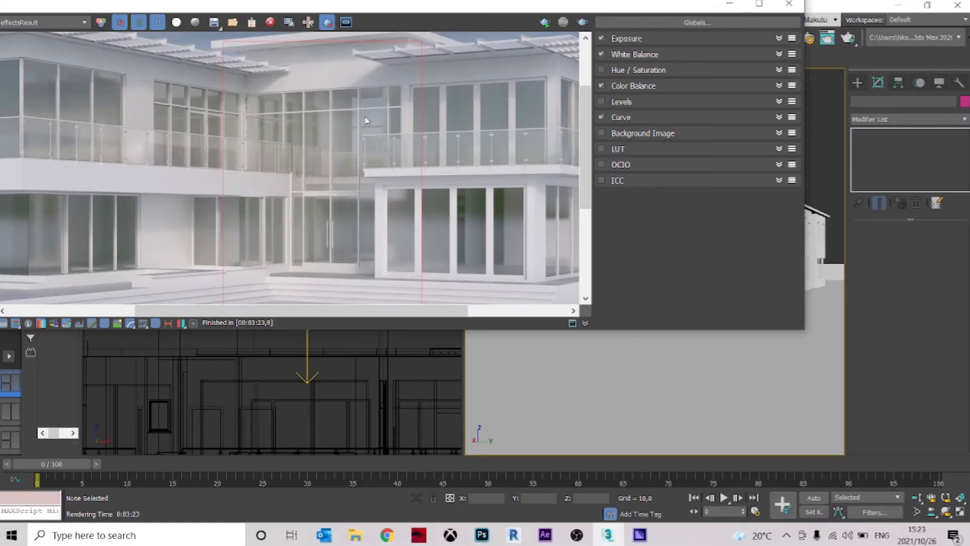
pyautogui.scroll(2, 356, 158)
pyautogui.scroll(-4, 361, 151)
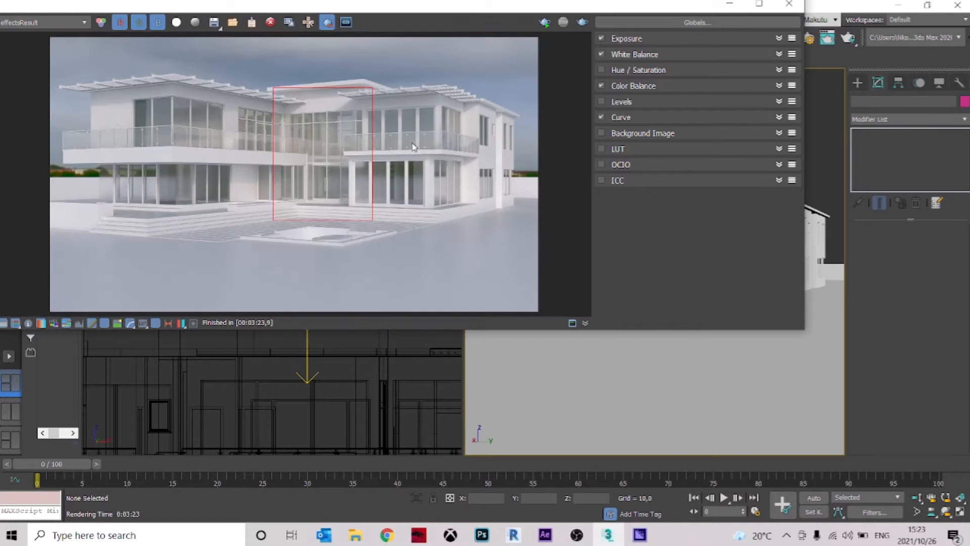
pyautogui.scroll(3, 326, 131)
pyautogui.scroll(2, 353, 133)
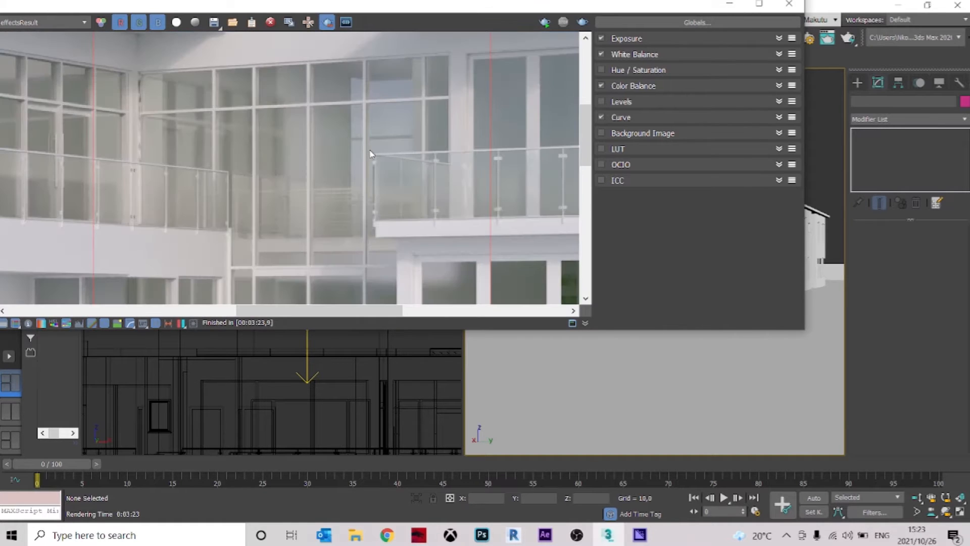
pyautogui.scroll(2, 371, 153)
pyautogui.scroll(-6, 320, 212)
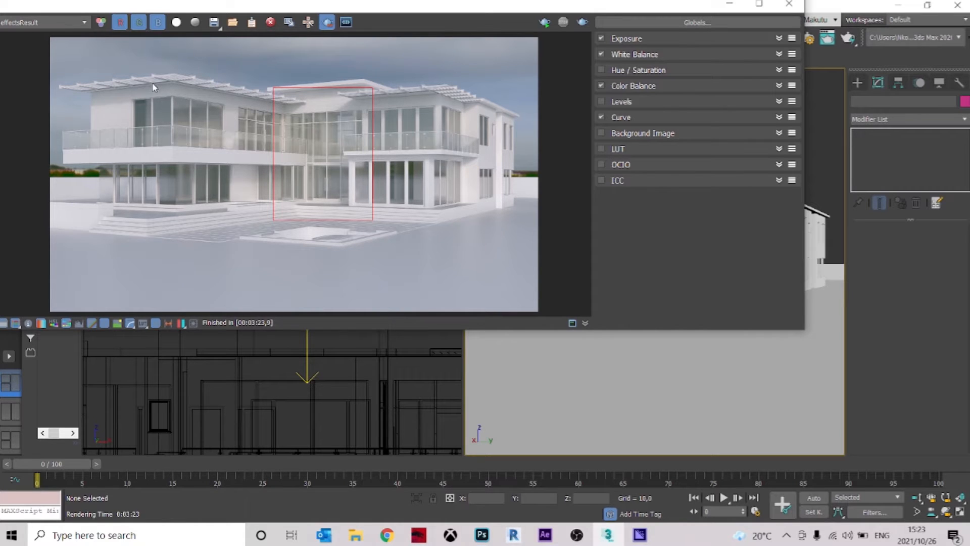
pyautogui.scroll(2, 146, 92)
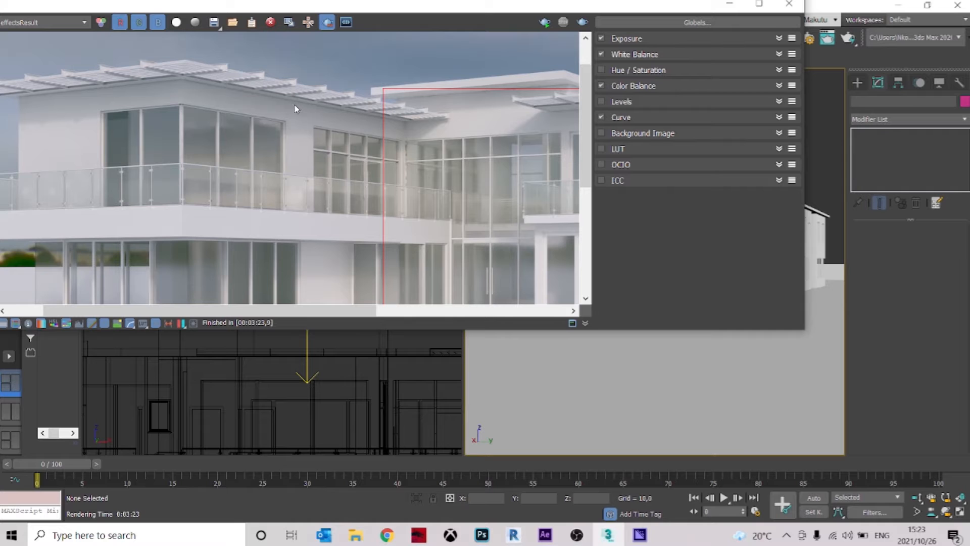
pyautogui.scroll(-2, 365, 106)
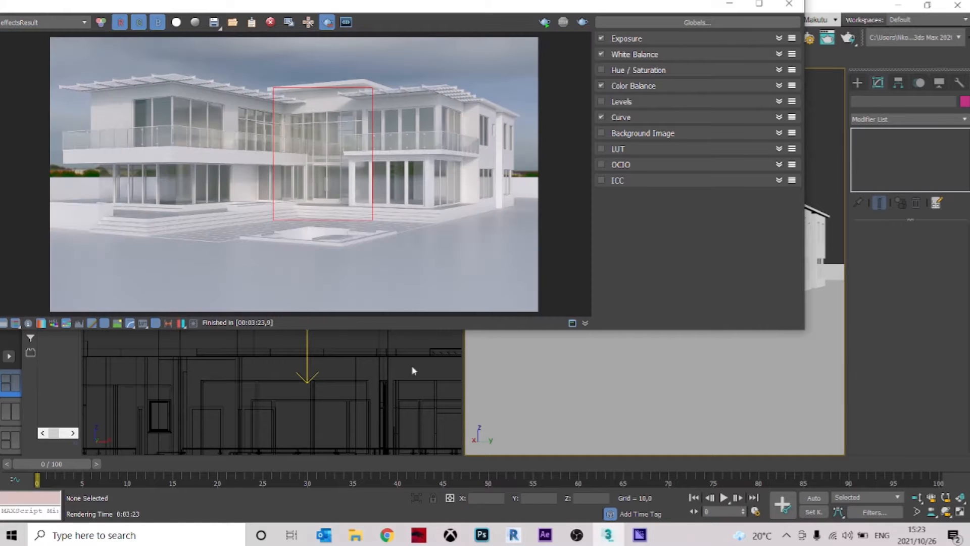
# Open Google Chrome, search Google Images for "EXTERIOR RENDERS" and maximize the browser window
pyautogui.rightClick(387, 535)
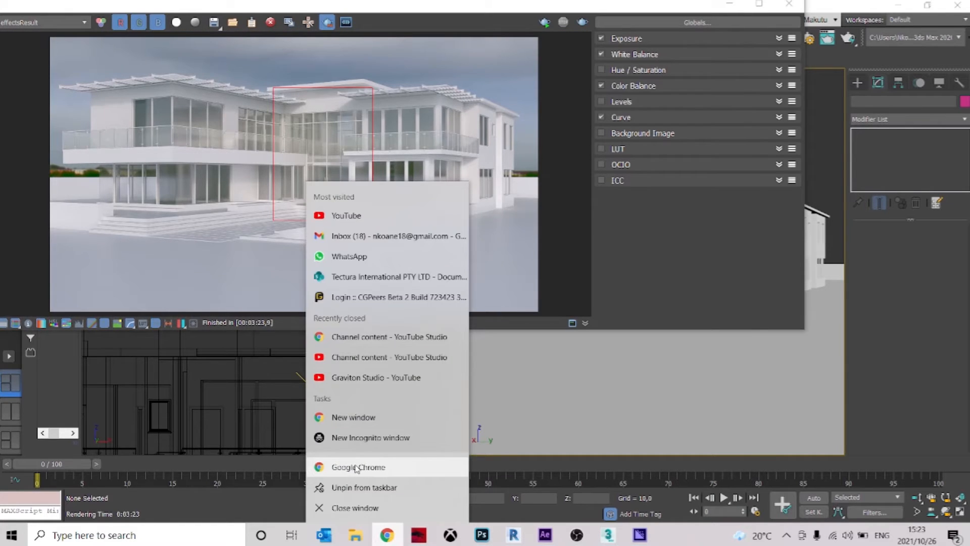
pyautogui.click(351, 466)
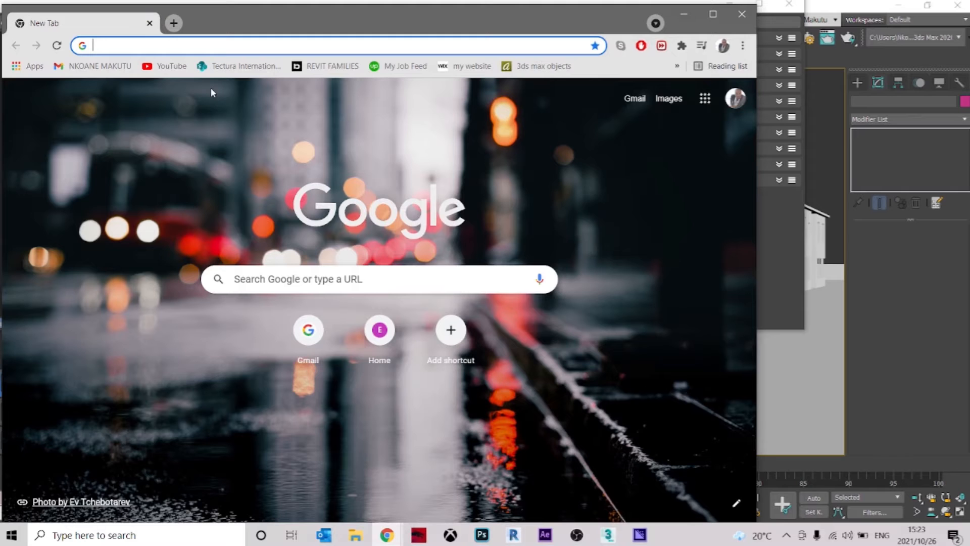
pyautogui.write('EXTE')
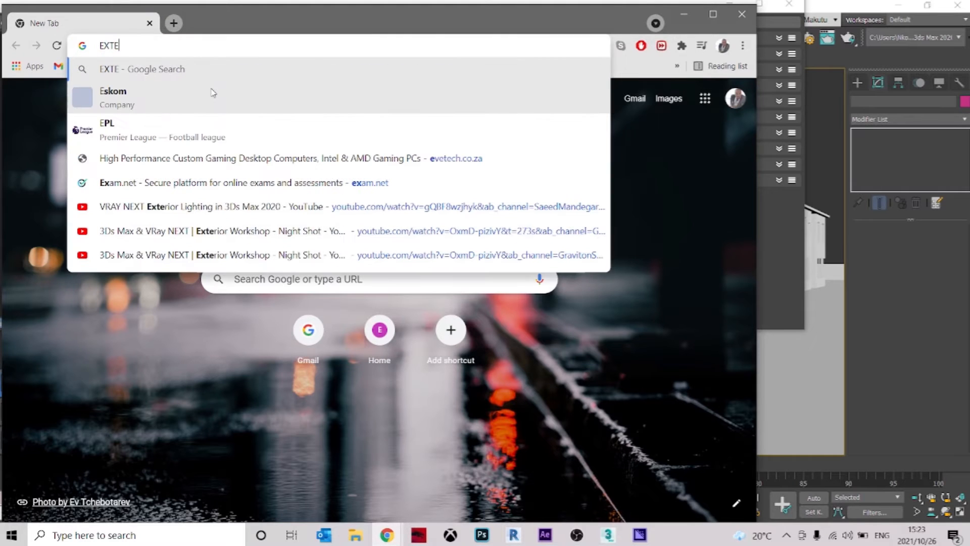
pyautogui.write('RIOR RENDERS')
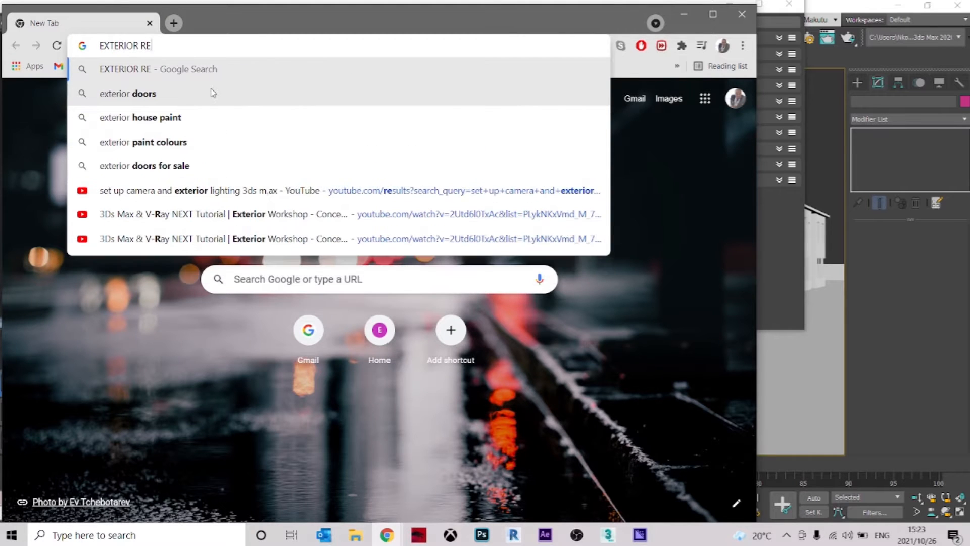
pyautogui.press('Return')
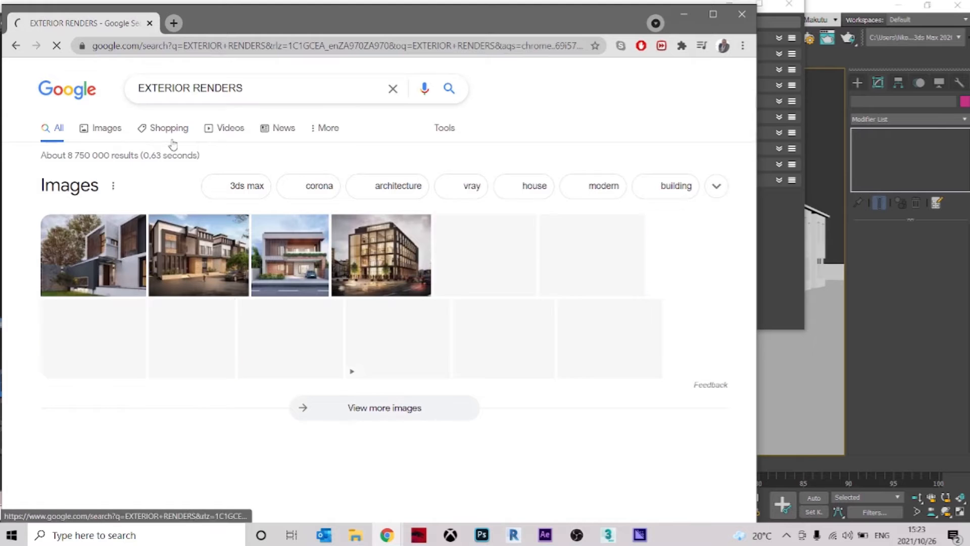
pyautogui.click(103, 131)
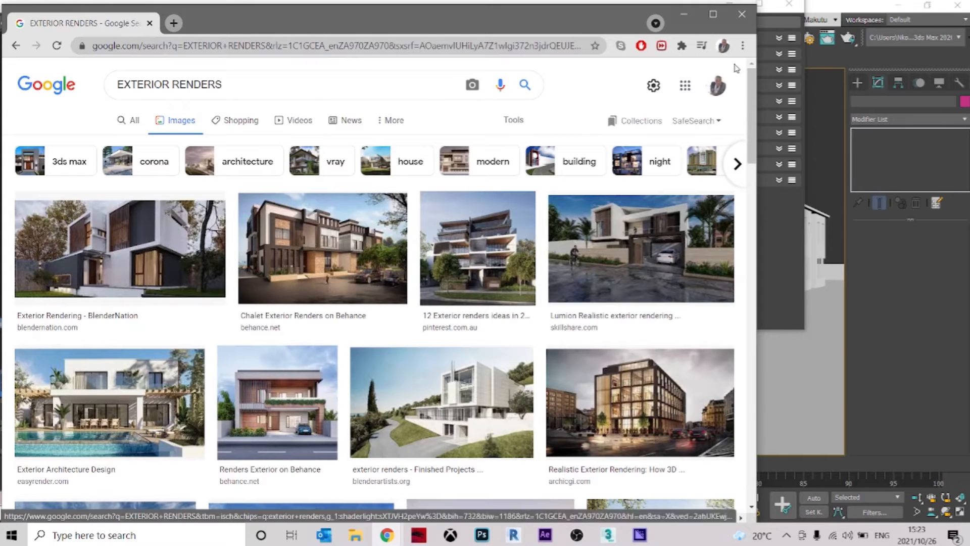
pyautogui.click(715, 18)
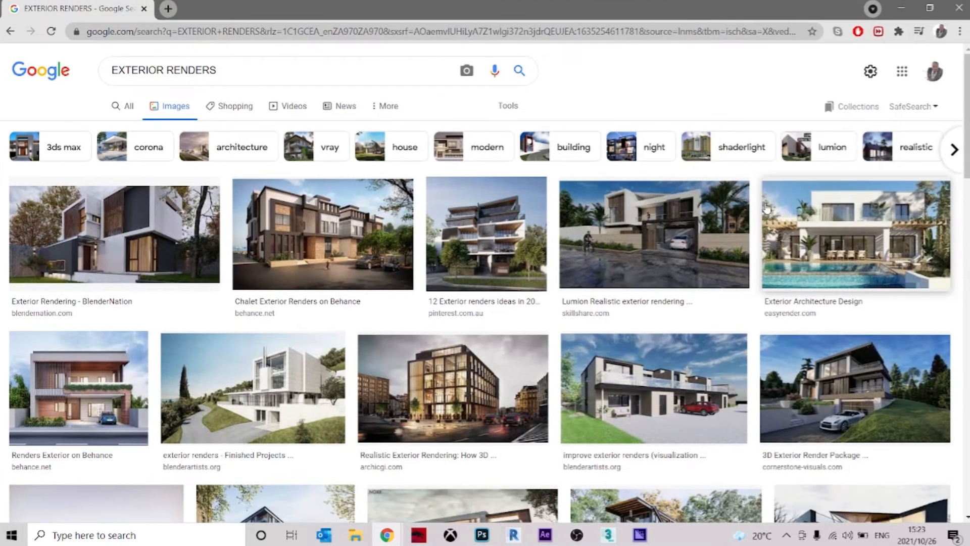
# Examine several house renders in the image results for the look of their lit interiors, and return to 3ds Max
pyautogui.scroll(-5, 767, 210)
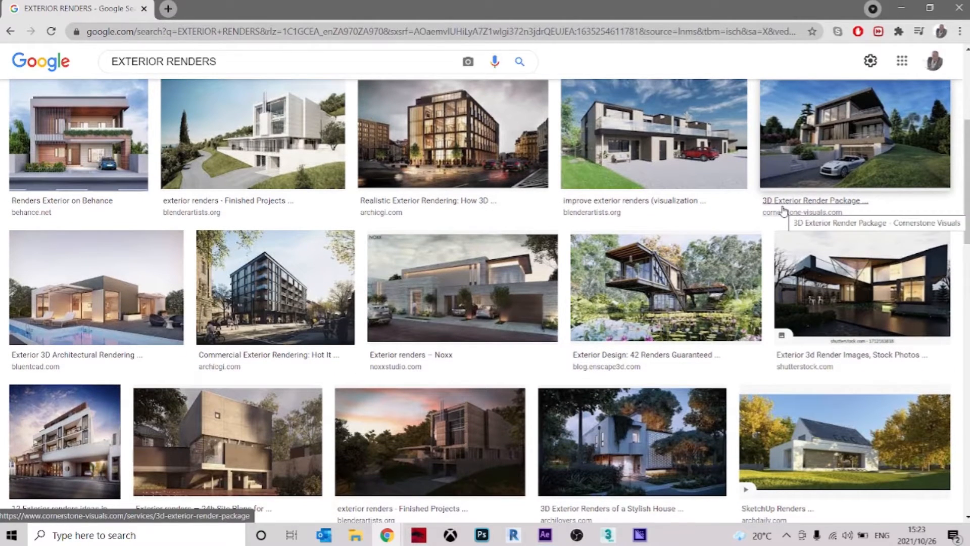
pyautogui.click(152, 281)
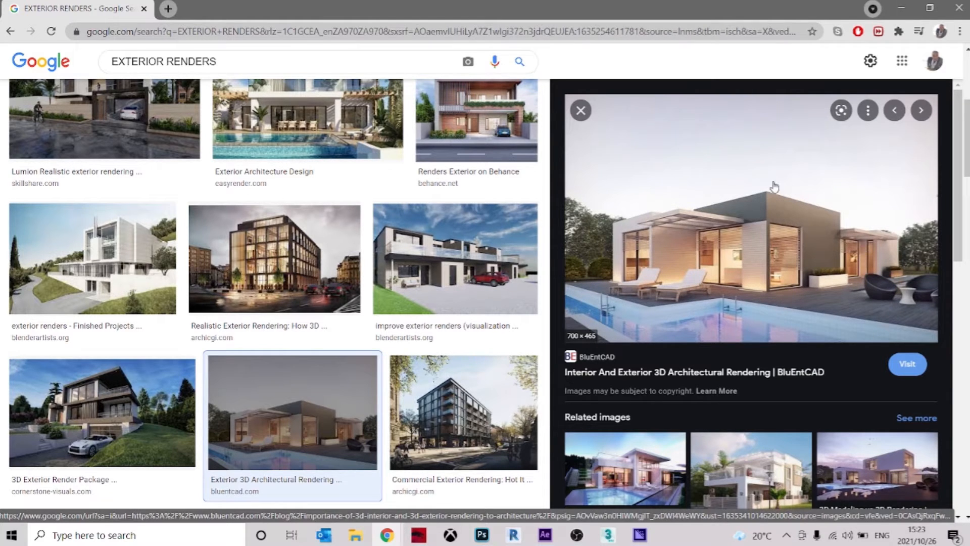
pyautogui.scroll(-1, 864, 267)
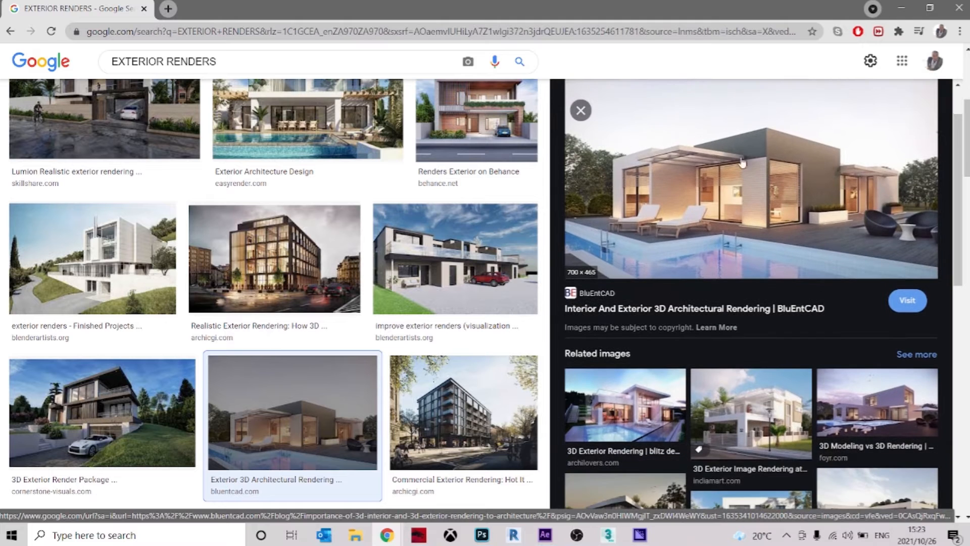
pyautogui.scroll(-3, 858, 338)
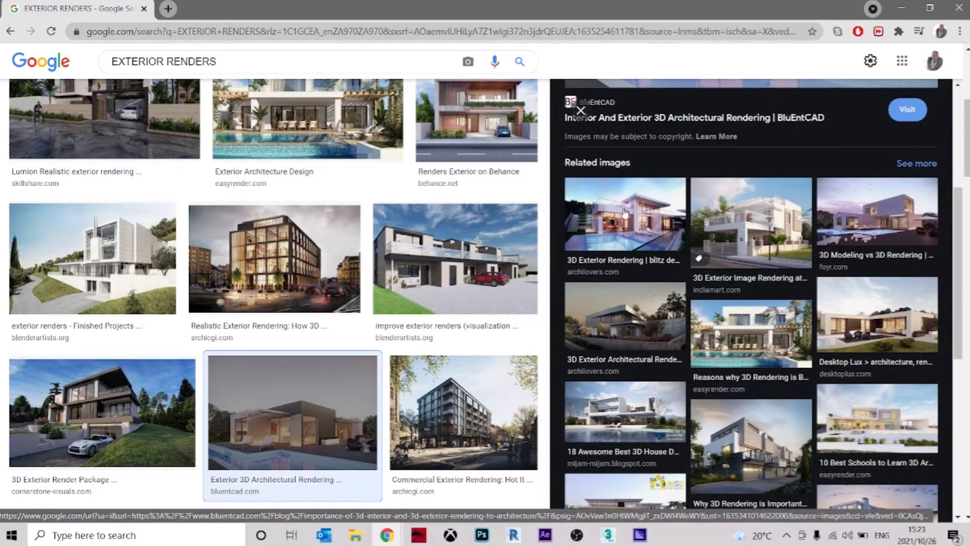
pyautogui.click(655, 218)
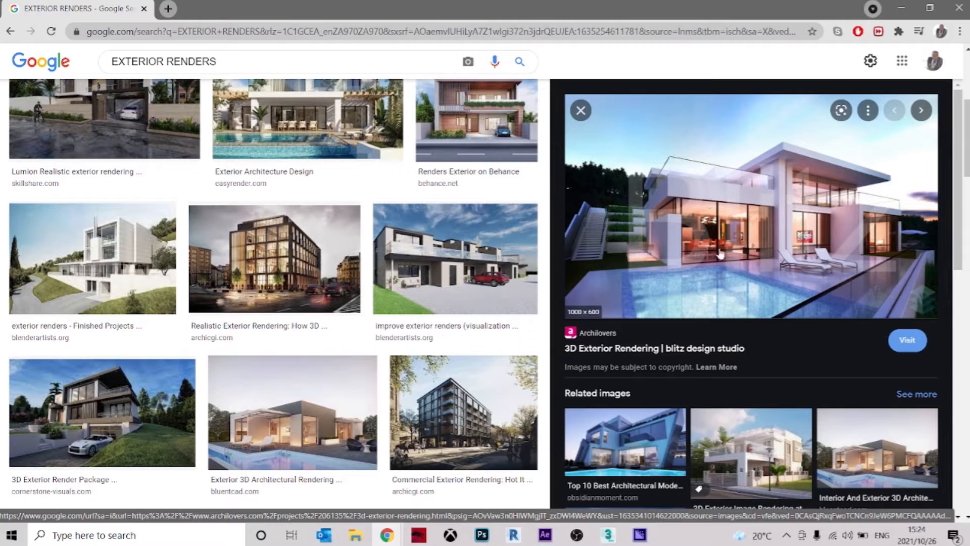
pyautogui.scroll(-8, 710, 220)
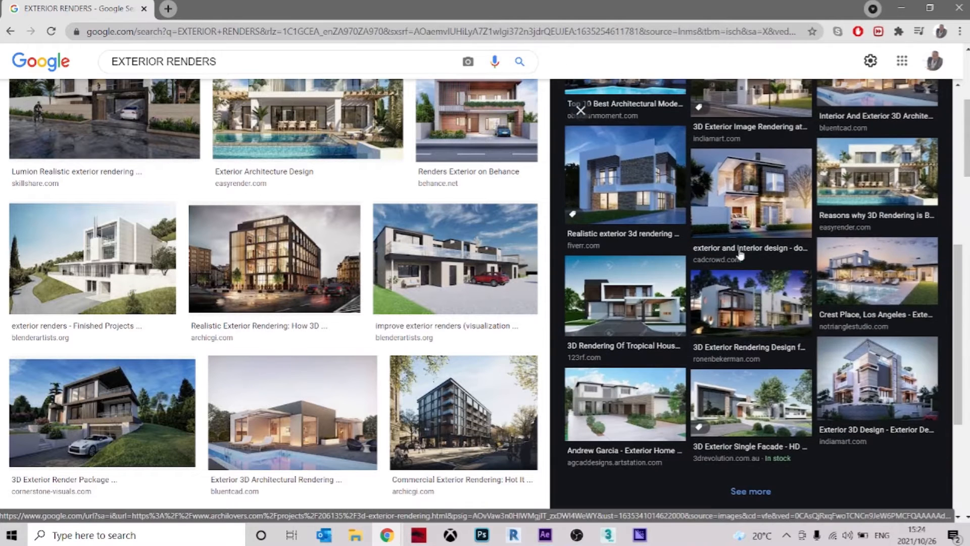
pyautogui.click(745, 306)
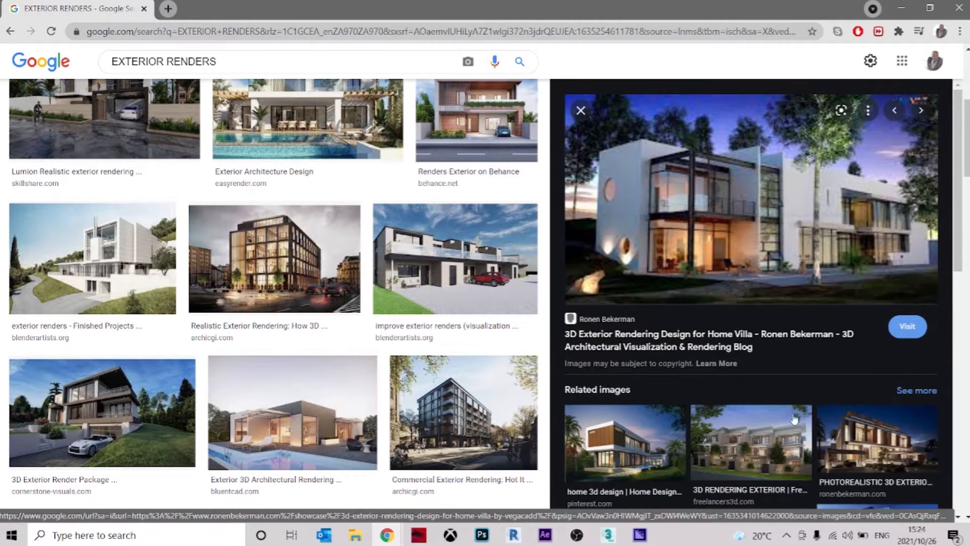
pyautogui.scroll(-5, 804, 386)
pyautogui.scroll(-3, 804, 386)
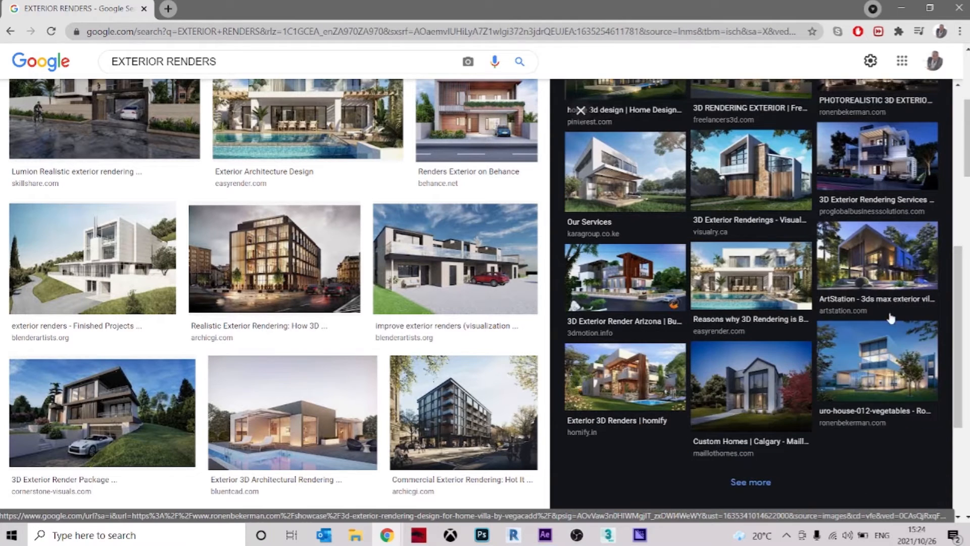
pyautogui.click(633, 372)
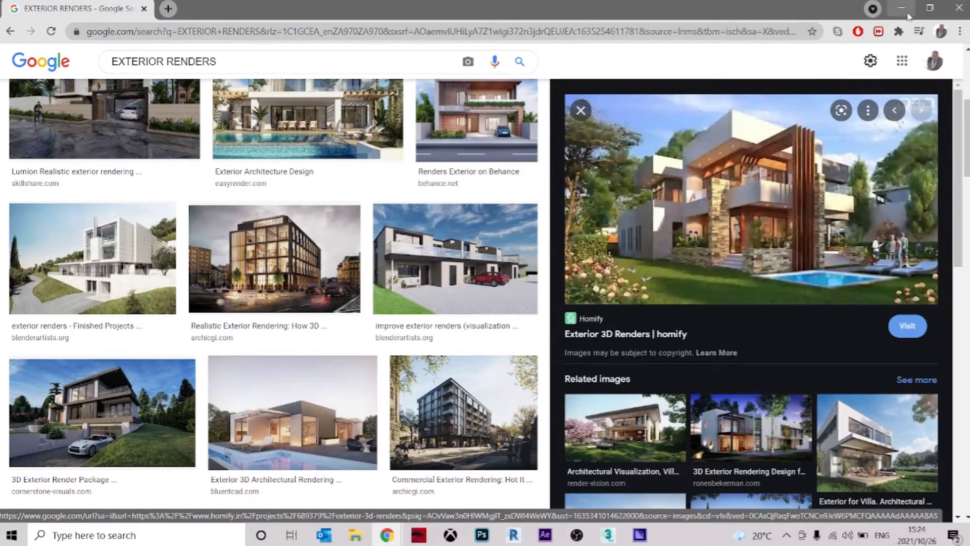
pyautogui.click(903, 9)
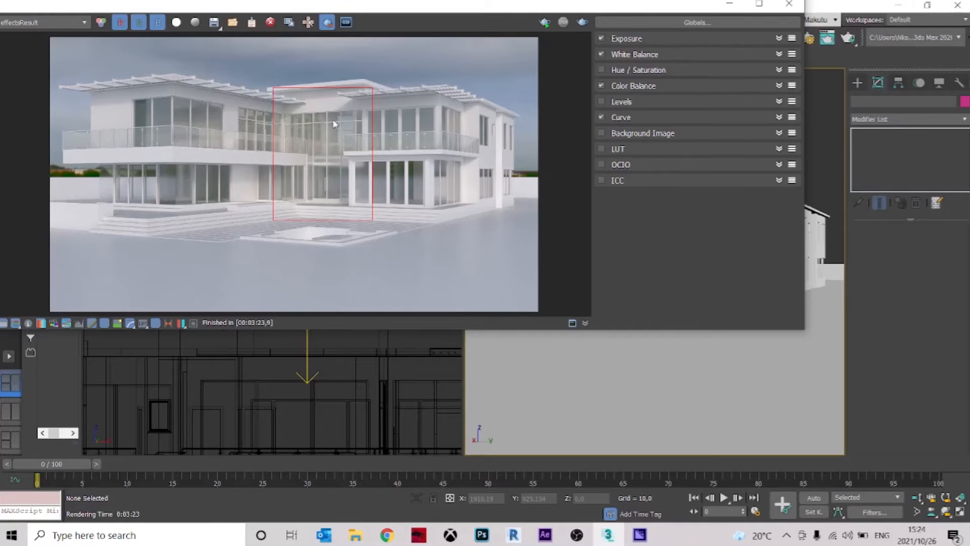
# Narrow the frame buffer's render region to the upper entrance glazing and reselect the plane light above it
pyautogui.scroll(1, 338, 126)
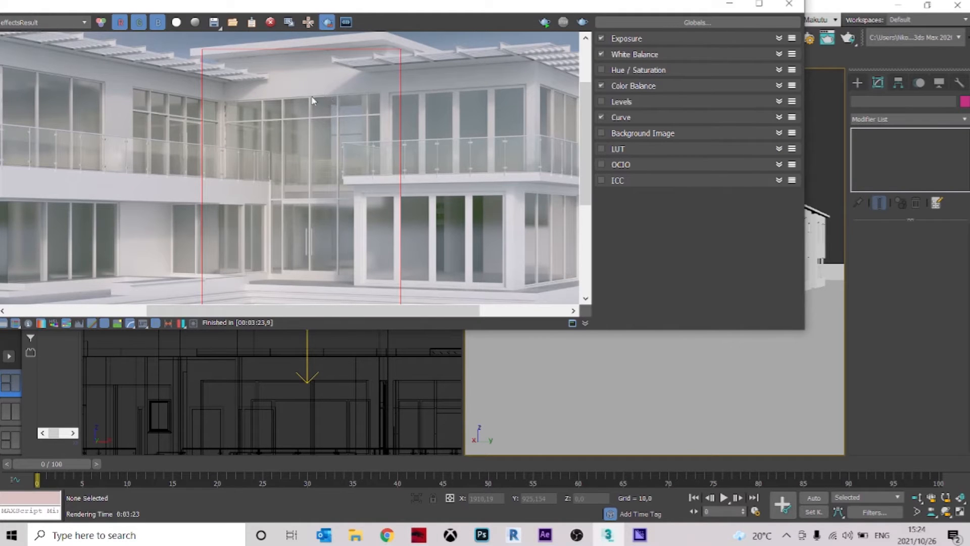
pyautogui.moveTo(339, 92); pyautogui.dragTo(301, 202)
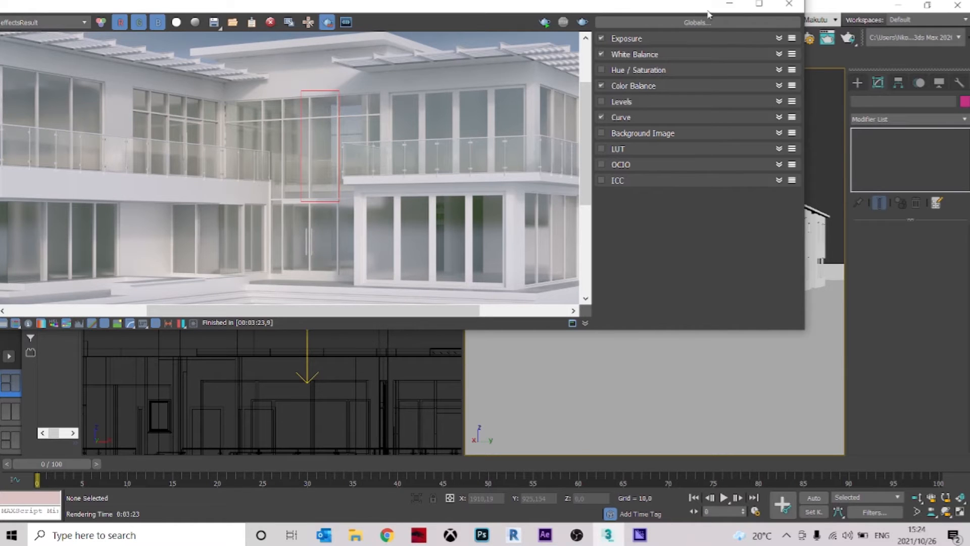
pyautogui.click(789, 4)
pyautogui.click(311, 154)
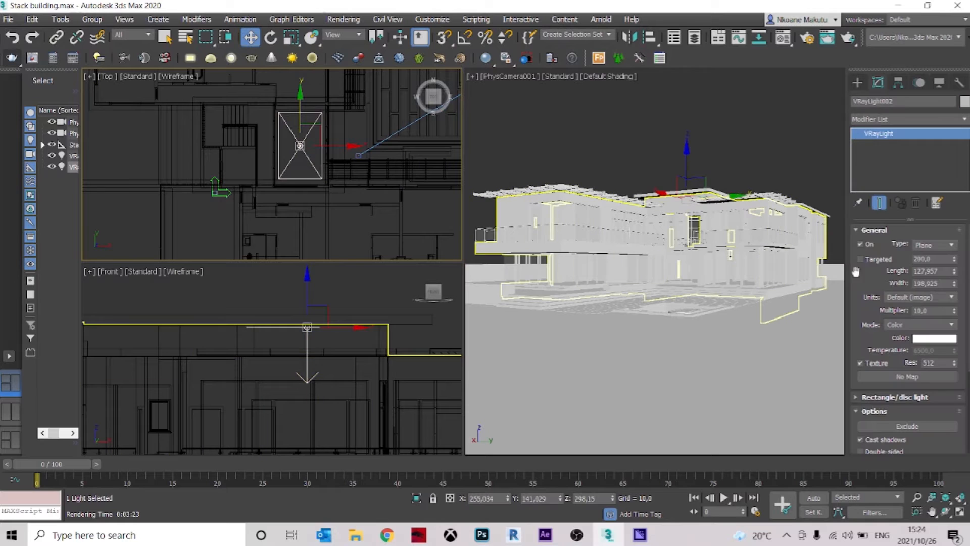
# Try Temperature mode on the plane light and switch its mode back to Color
pyautogui.click(940, 328)
pyautogui.click(941, 328)
pyautogui.click(941, 326)
pyautogui.click(919, 343)
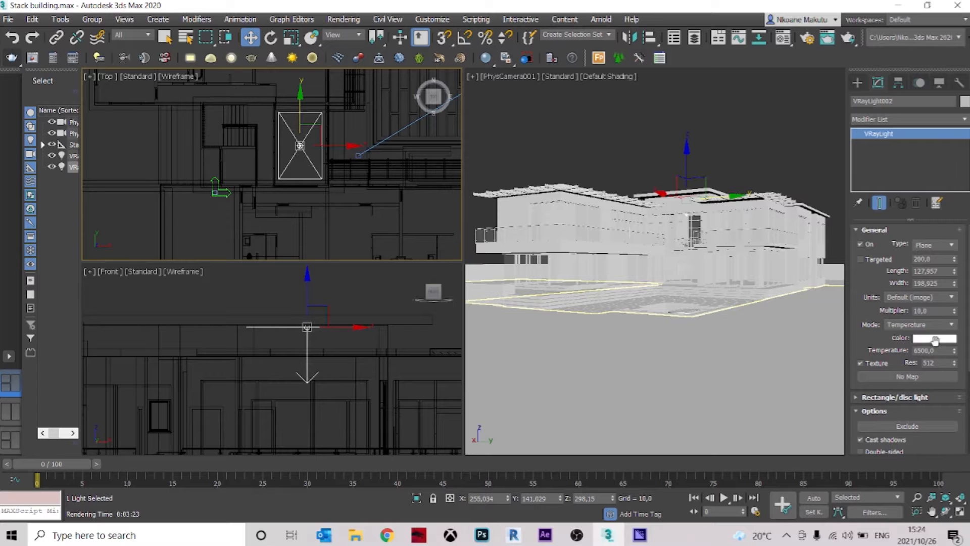
pyautogui.click(934, 327)
pyautogui.click(928, 333)
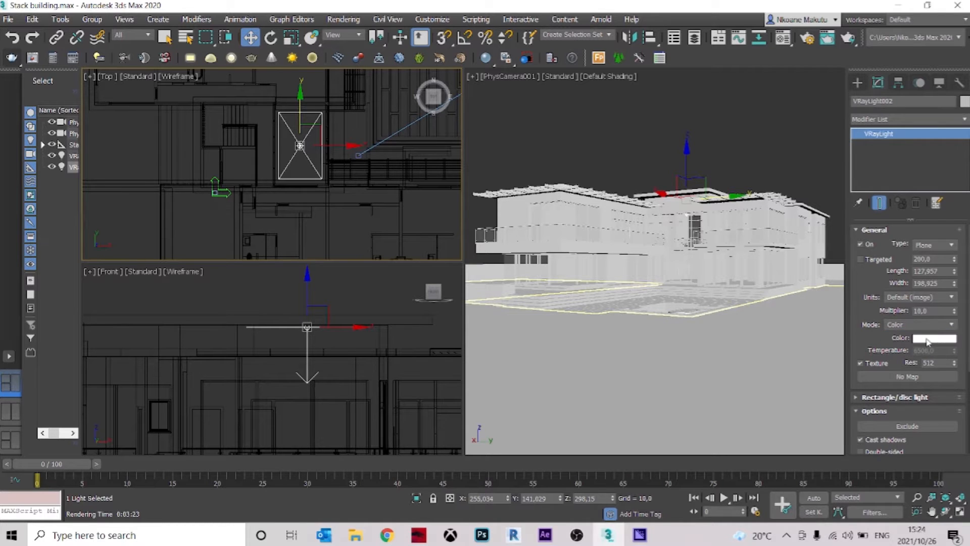
# Open the plane light's color for editing, examine the interior glow in two dusk house renders in Google Chrome, and return to 3ds Max
pyautogui.click(928, 338)
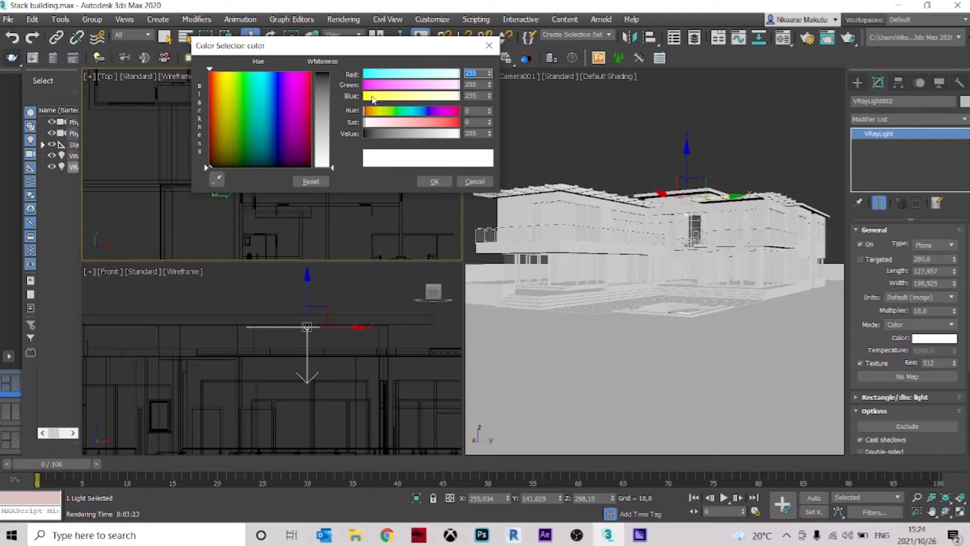
pyautogui.click(389, 534)
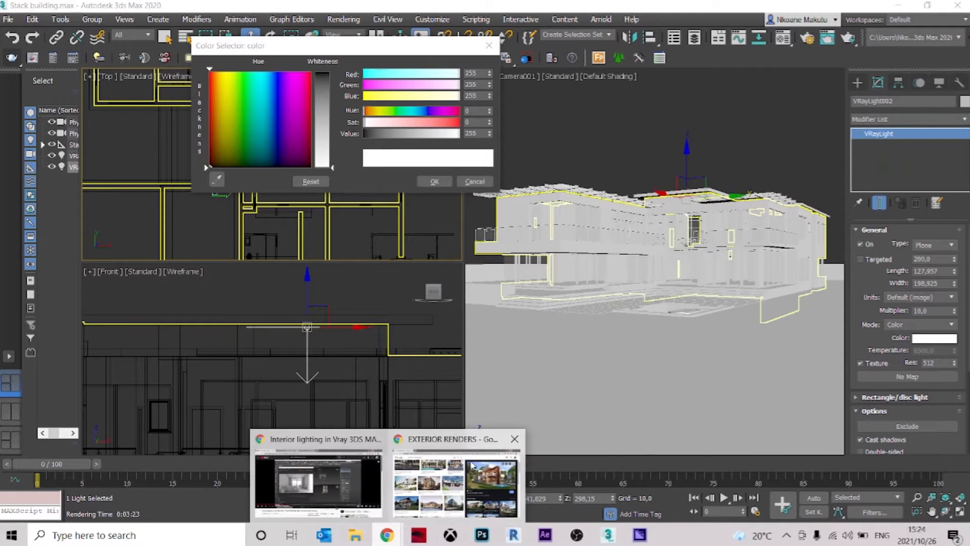
pyautogui.moveTo(474, 467)
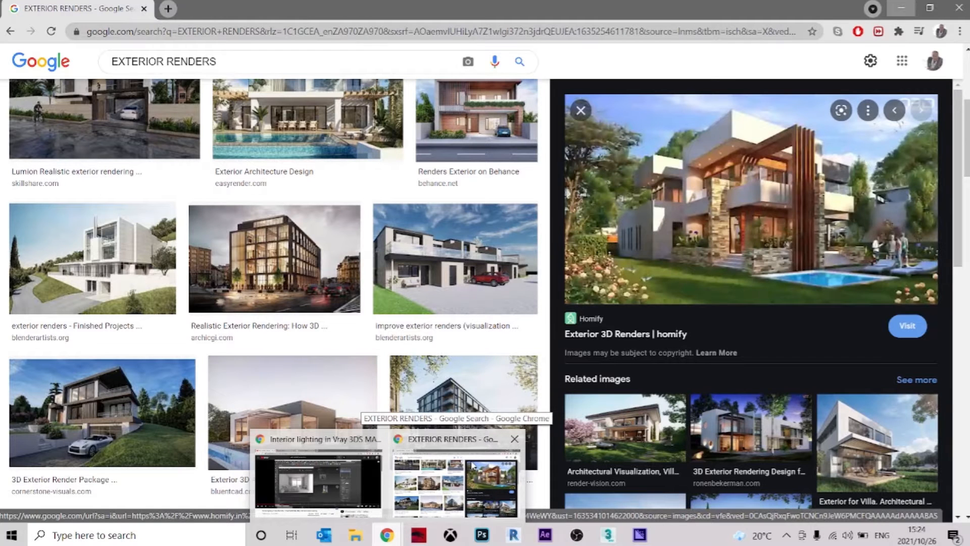
pyautogui.click(473, 467)
pyautogui.scroll(-2, 742, 313)
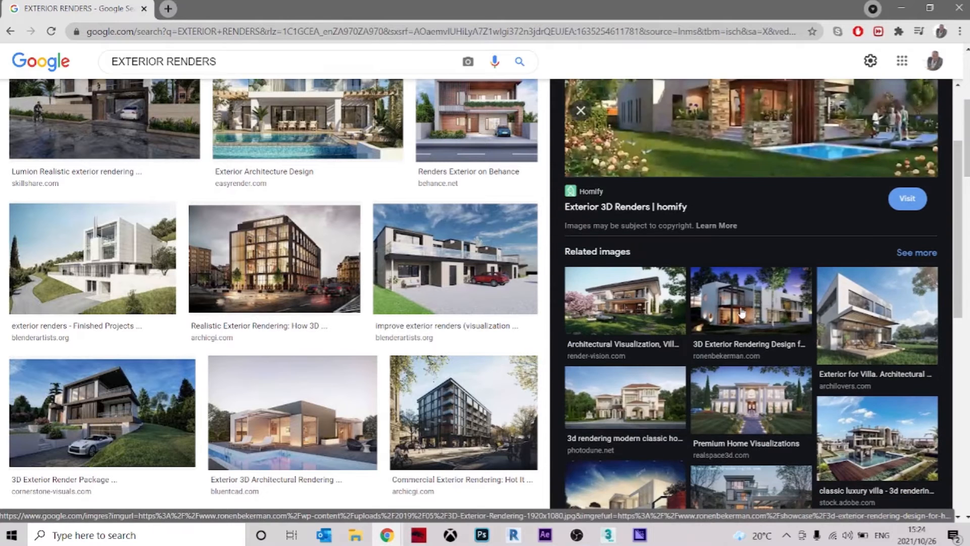
pyautogui.click(742, 313)
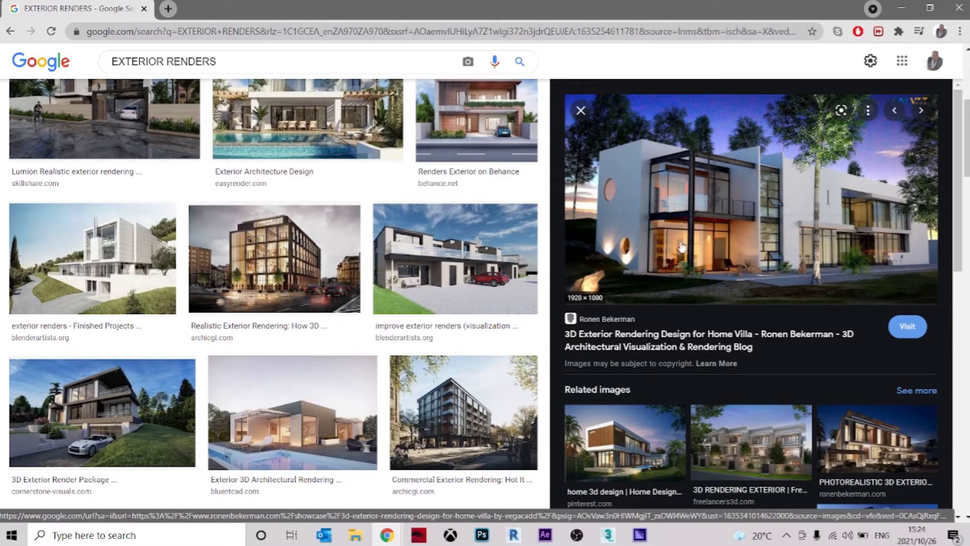
pyautogui.scroll(-7, 835, 215)
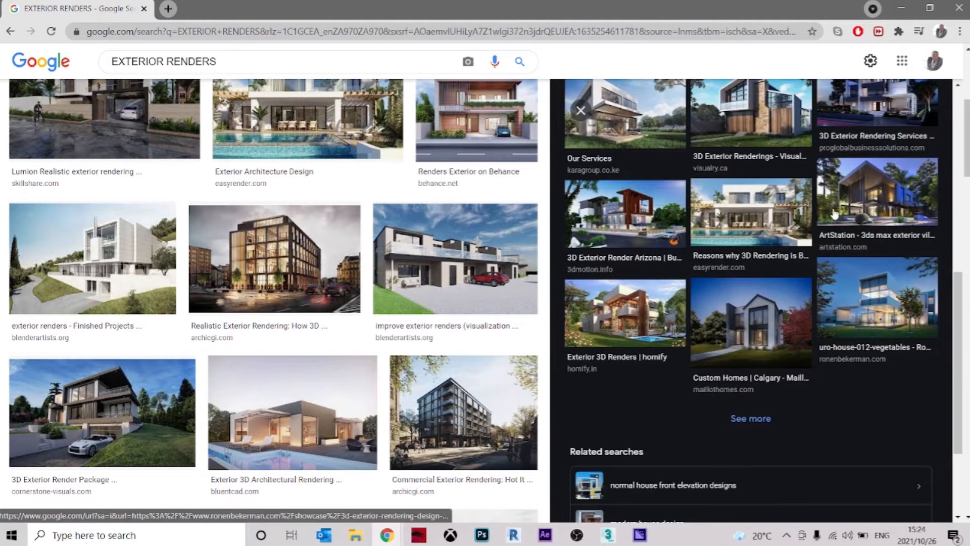
pyautogui.click(859, 296)
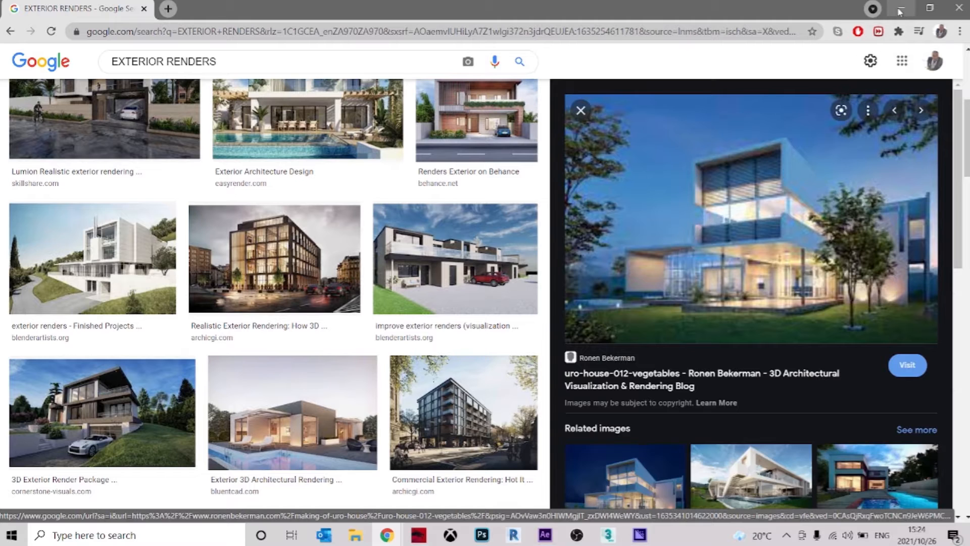
pyautogui.click(901, 10)
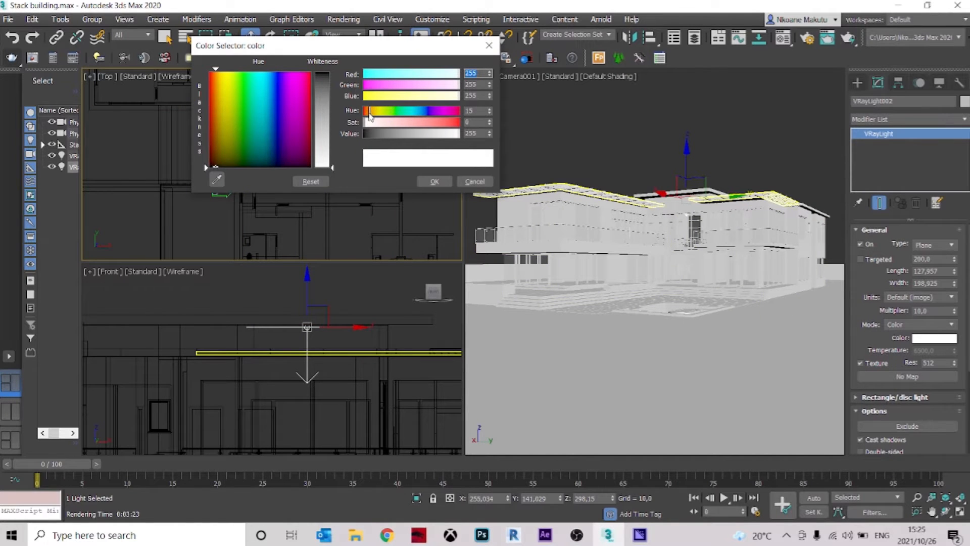
# Set the plane light's color to a warm orange with red 203, green 107 and blue 42
pyautogui.moveTo(368, 116); pyautogui.dragTo(380, 99)
pyautogui.click(370, 96)
pyautogui.moveTo(451, 87); pyautogui.dragTo(443, 80)
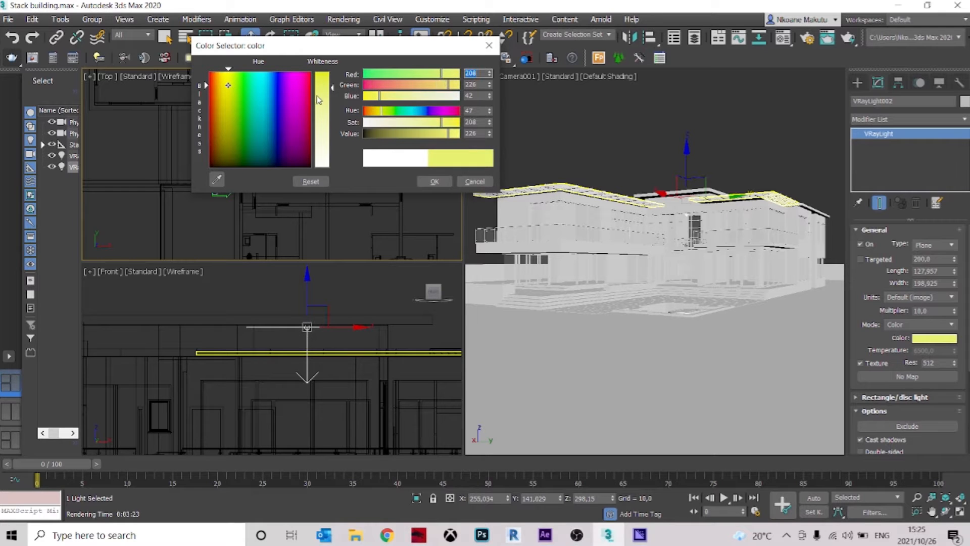
pyautogui.moveTo(215, 88); pyautogui.dragTo(216, 96)
pyautogui.click(434, 181)
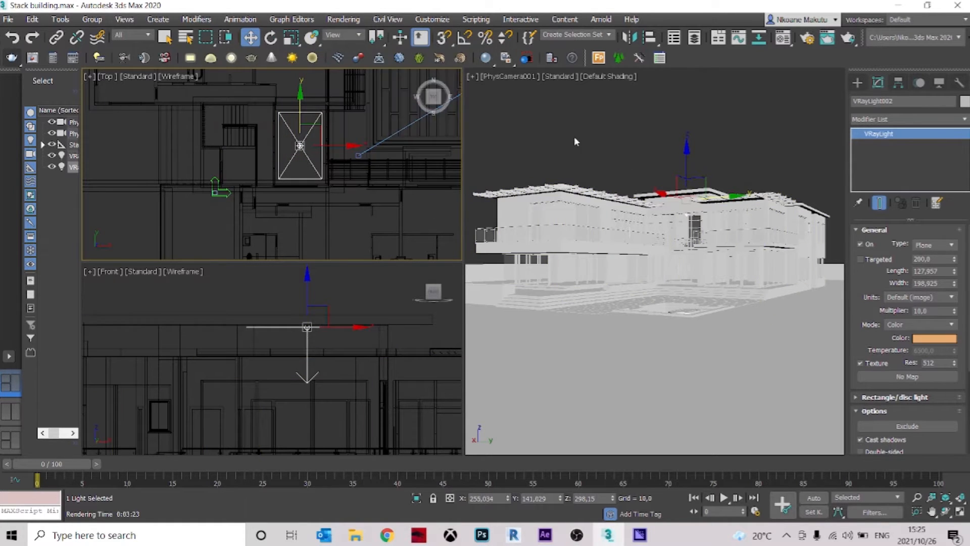
# Render the narrow entrance glazing region, examine the orange light's tint behind the glass, and minimize the frame buffer
pyautogui.click(13, 60)
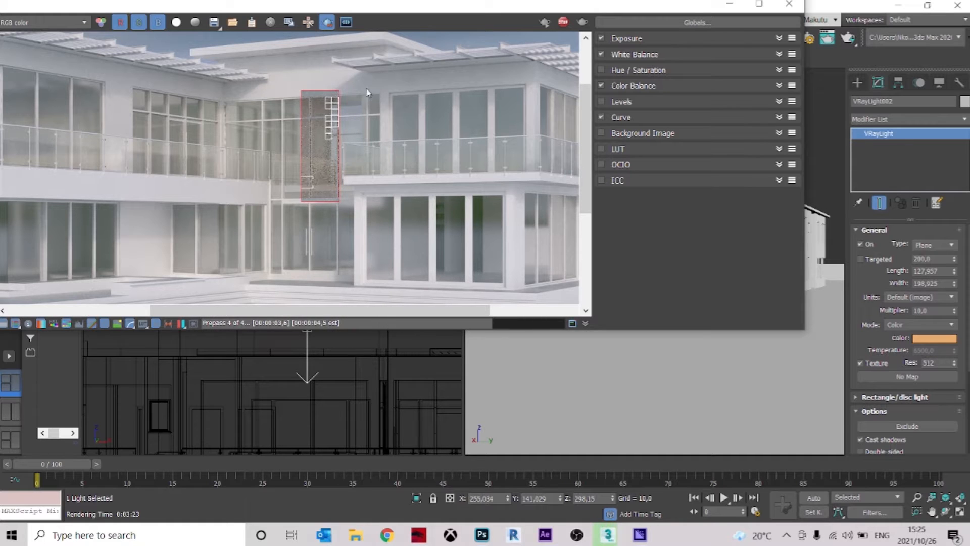
pyautogui.scroll(2, 328, 106)
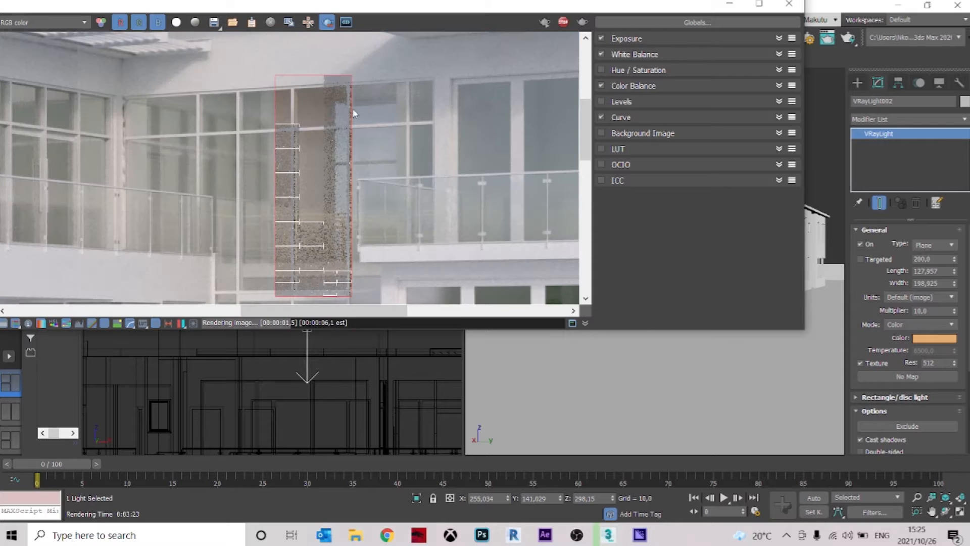
pyautogui.scroll(-4, 376, 154)
pyautogui.scroll(4, 340, 138)
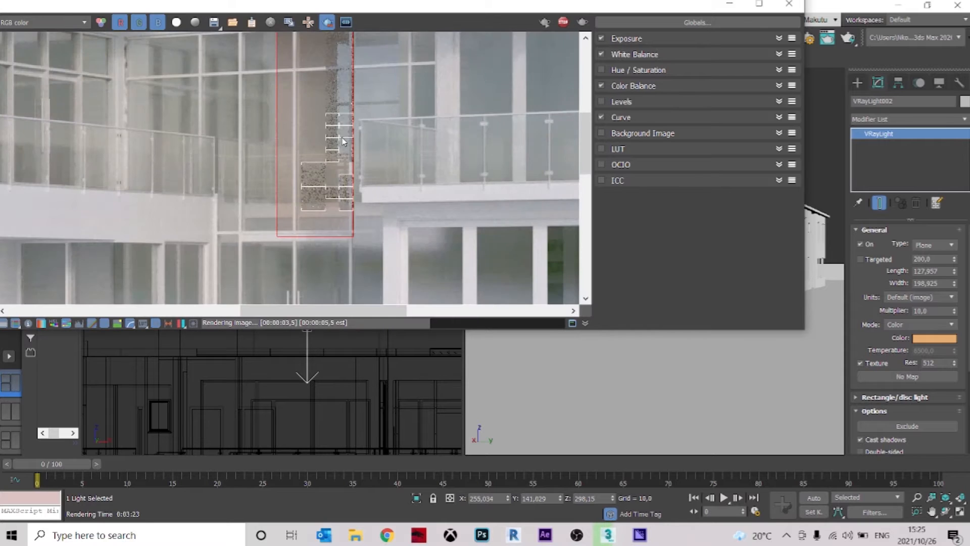
pyautogui.scroll(-1, 347, 138)
pyautogui.moveTo(338, 143); pyautogui.dragTo(363, 76, button='middle')
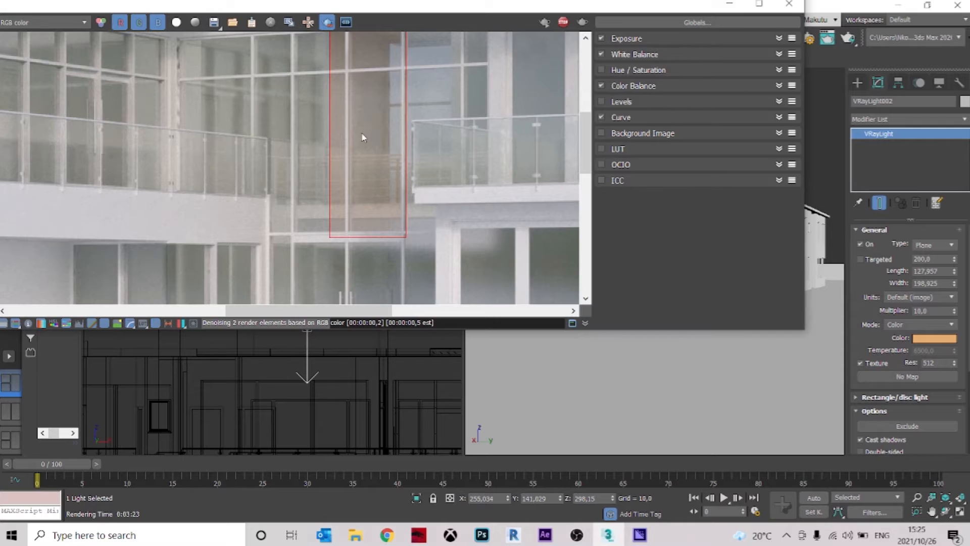
pyautogui.scroll(2, 349, 138)
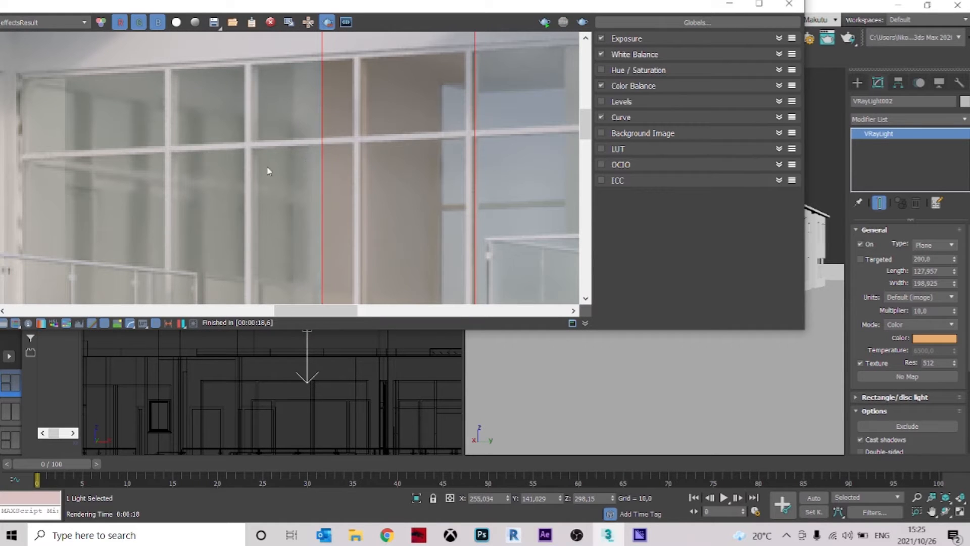
pyautogui.scroll(-4, 392, 167)
pyautogui.scroll(2, 377, 164)
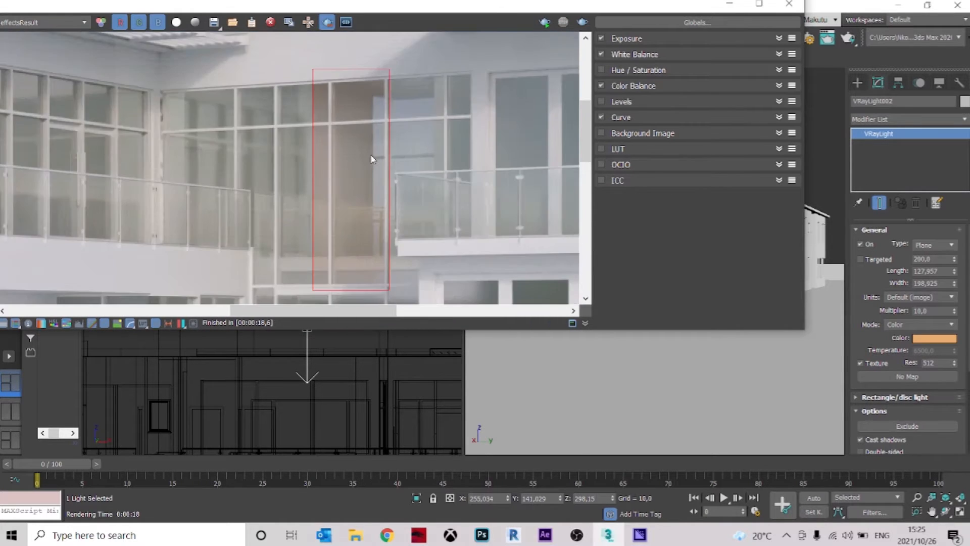
pyautogui.moveTo(366, 164)
pyautogui.mouseDown(button='middle')
pyautogui.moveTo(332, 105)
pyautogui.moveTo(379, 152)
pyautogui.mouseUp(button='middle')
pyautogui.scroll(-2, 332, 105)
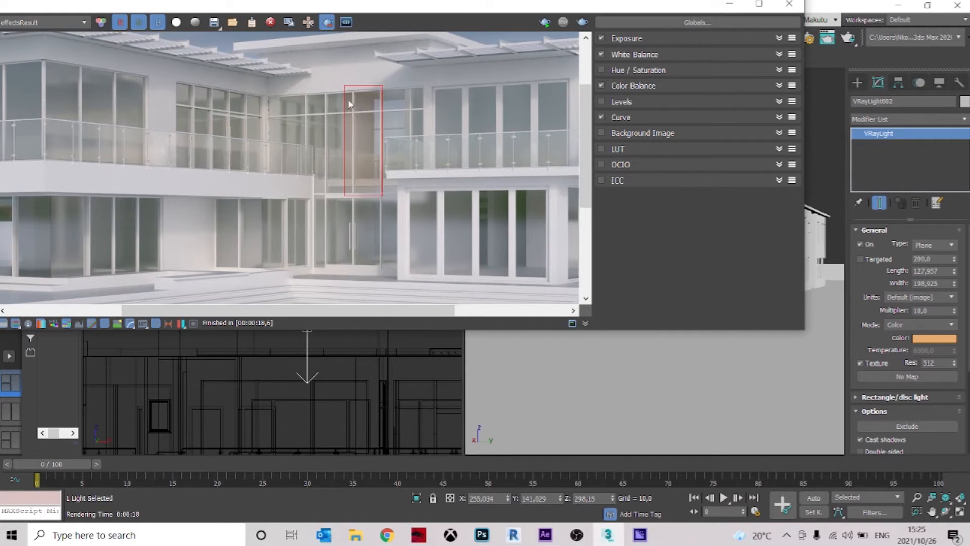
pyautogui.click(730, 5)
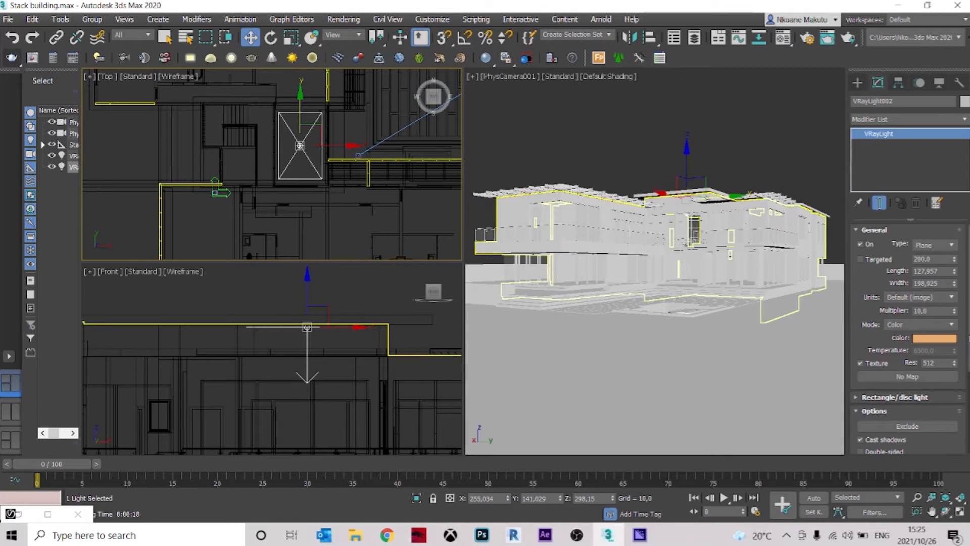
# Shift the plane light's color to yellow with red 201, green 177 and blue 42
pyautogui.click(943, 338)
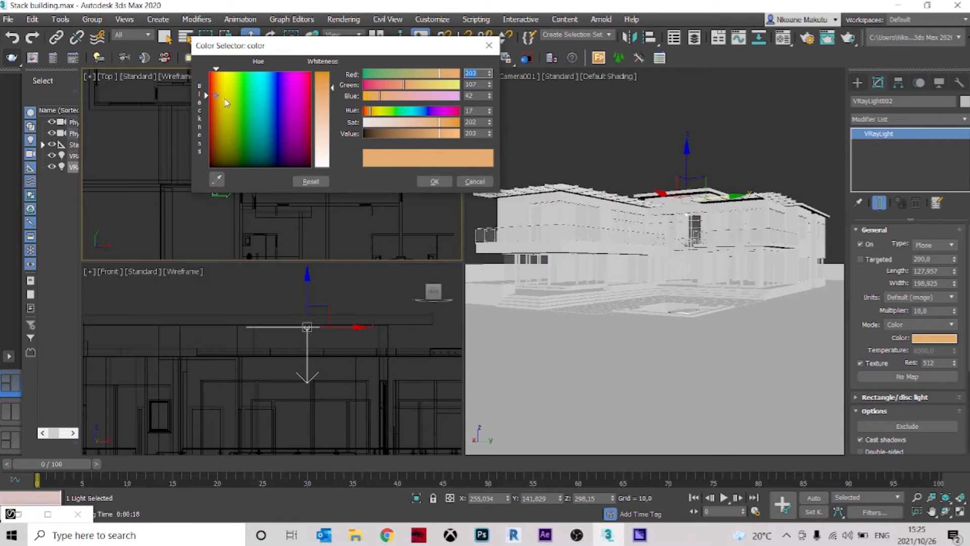
pyautogui.moveTo(218, 99); pyautogui.dragTo(225, 100)
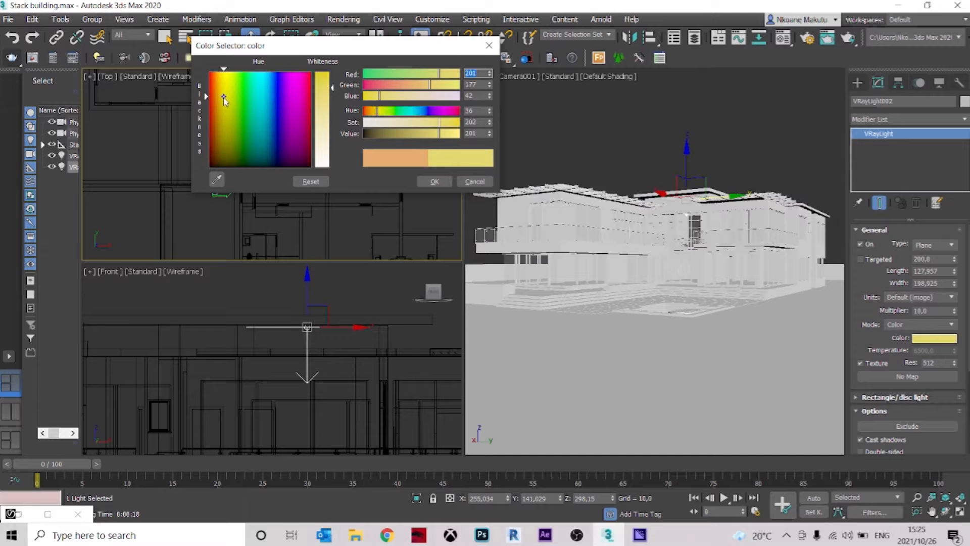
pyautogui.click(433, 181)
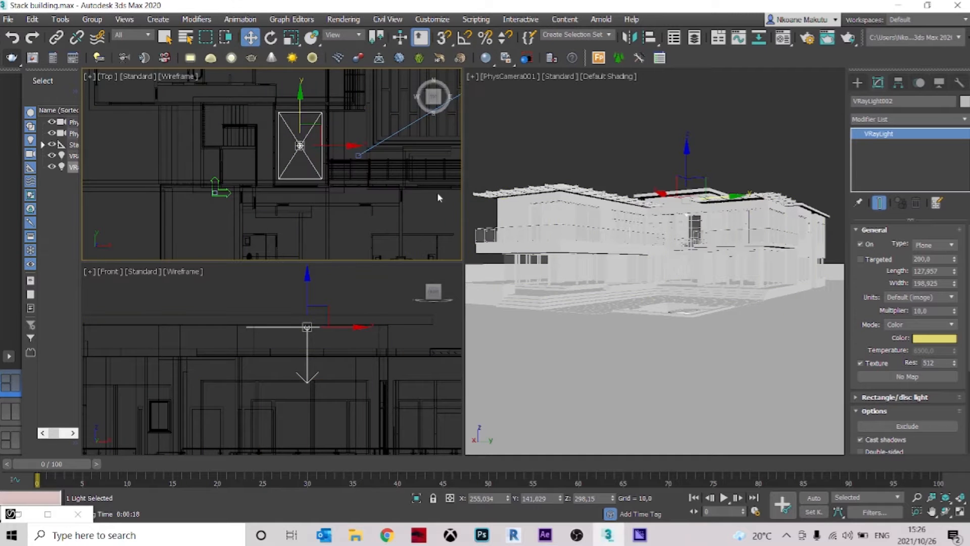
# Render the region again and examine the yellow light in the upper entrance glazing, with region rendering left enabled
pyautogui.hotkey('shift', 'q')
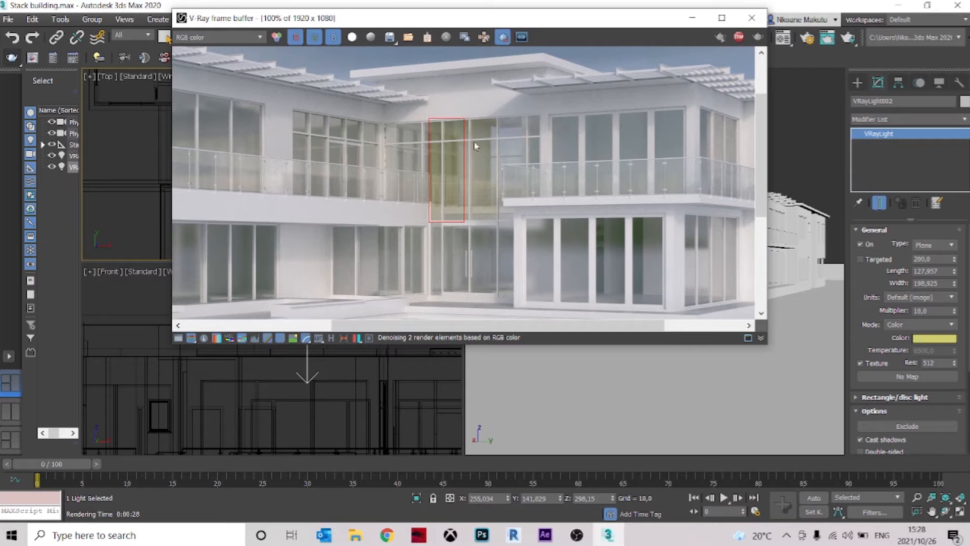
pyautogui.scroll(1, 452, 140)
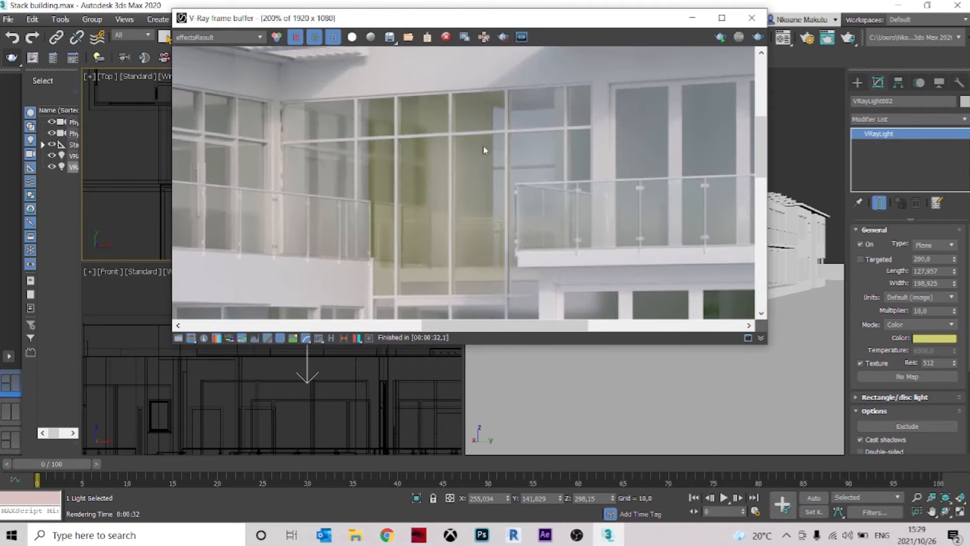
pyautogui.click(503, 37)
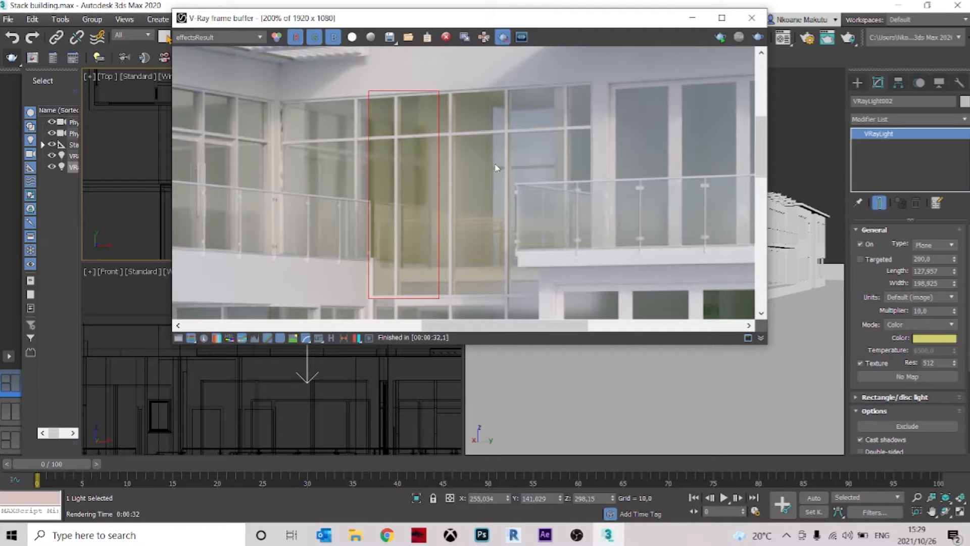
pyautogui.scroll(-1, 495, 168)
pyautogui.moveTo(467, 207); pyautogui.dragTo(468, 179, button='middle')
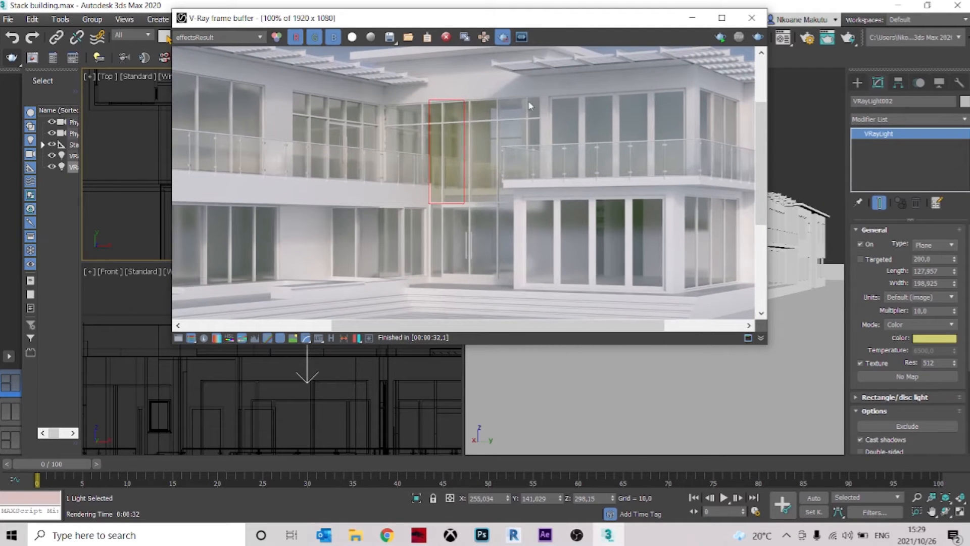
# Render an enlarged region around the two-storey entrance glazing and examine the lit entrance against the whole facade
pyautogui.moveTo(545, 95); pyautogui.dragTo(384, 282)
pyautogui.hotkey('shift', 'q')
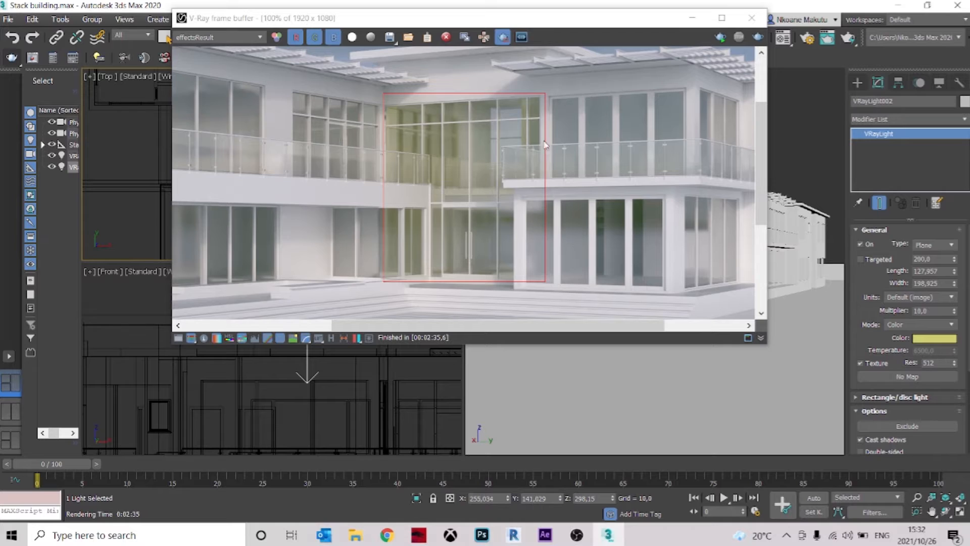
pyautogui.scroll(-2, 545, 145)
pyautogui.click(504, 37)
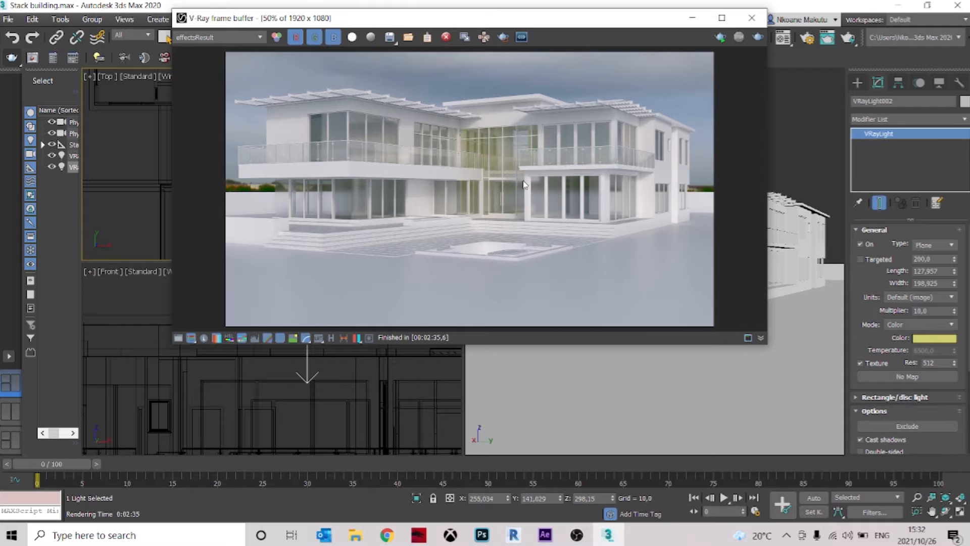
pyautogui.scroll(2, 523, 132)
pyautogui.scroll(-2, 581, 127)
pyautogui.scroll(1, 523, 142)
pyautogui.moveTo(449, 153); pyautogui.dragTo(613, 163, button='middle')
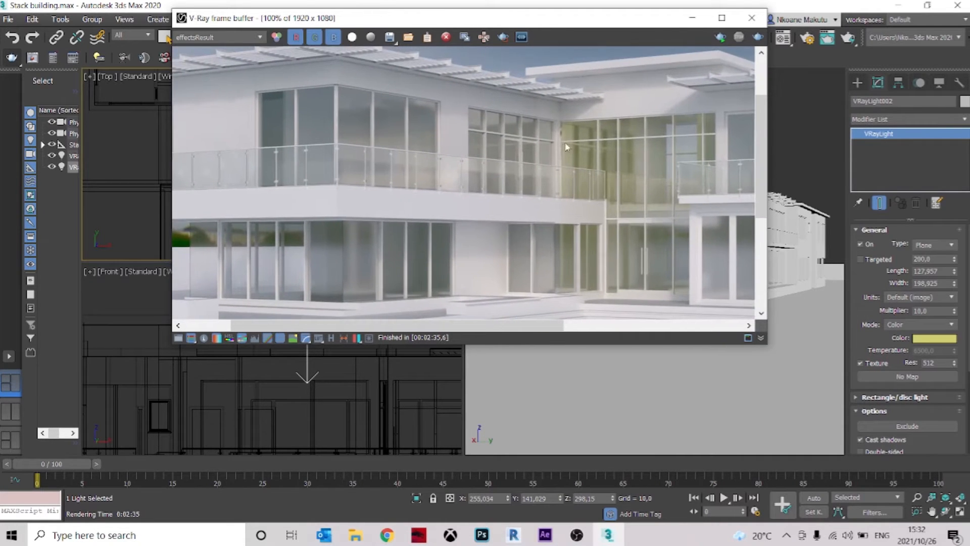
# Re-enable region rendering, redraw the region around the upper-floor corner windows of the cantilevered wing, and close the frame buffer
pyautogui.click(503, 38)
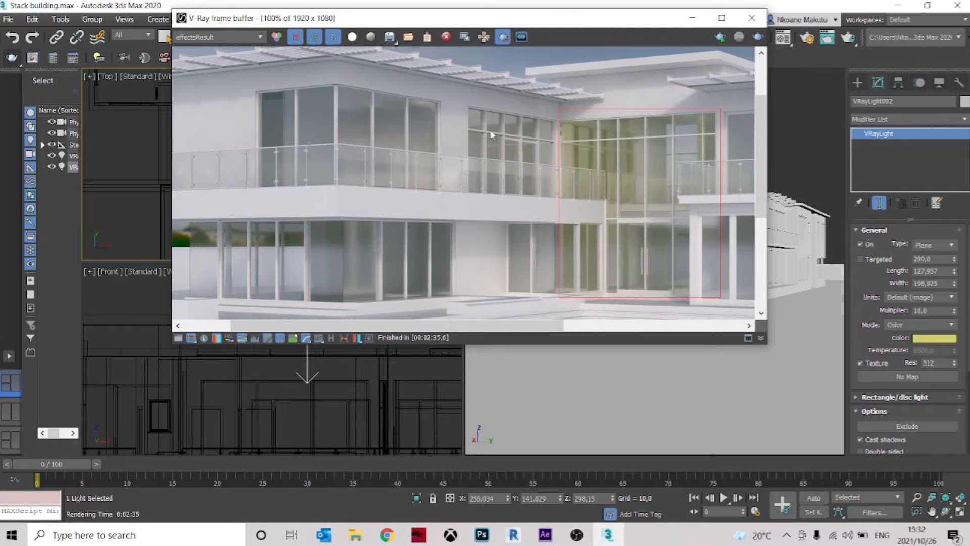
pyautogui.moveTo(498, 133); pyautogui.dragTo(579, 157, button='middle')
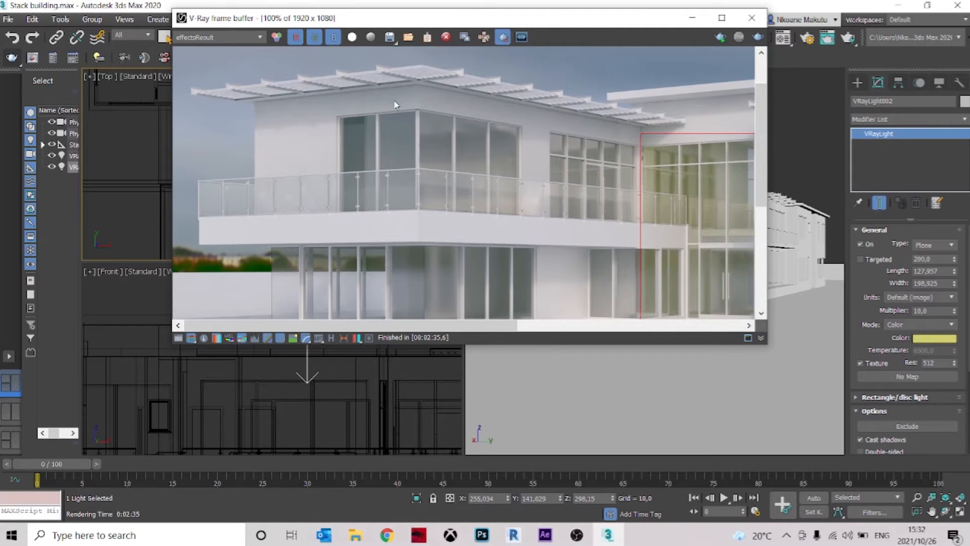
pyautogui.moveTo(332, 108); pyautogui.dragTo(530, 229)
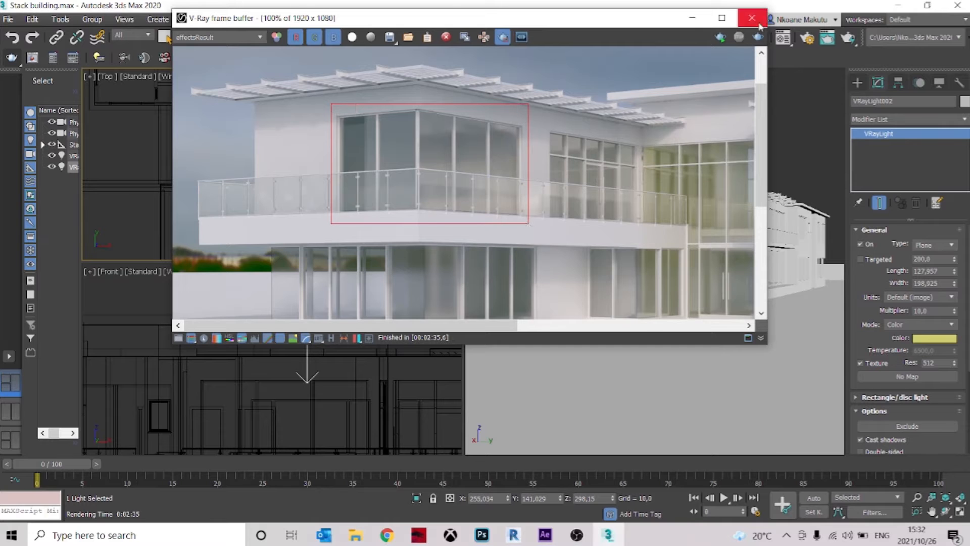
pyautogui.moveTo(687, 179); pyautogui.dragTo(537, 161, button='middle')
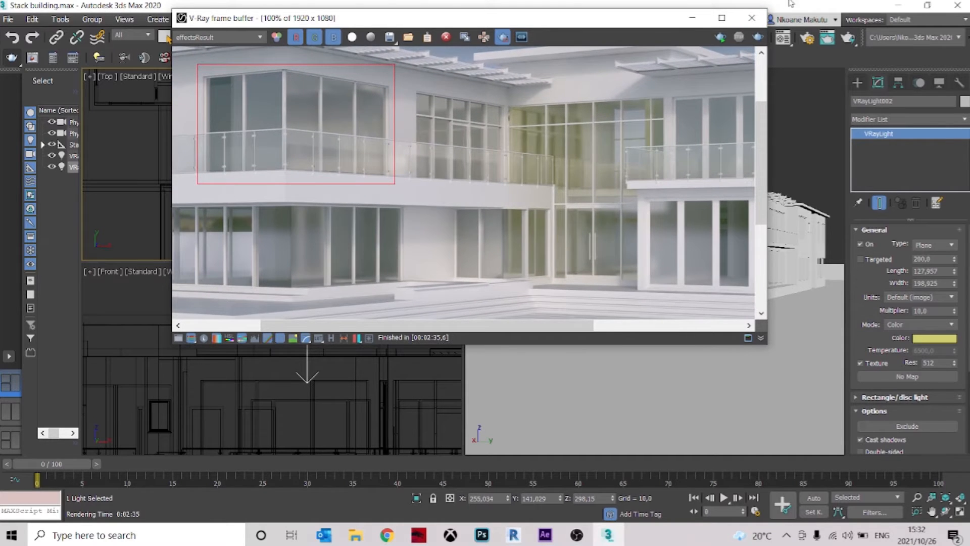
pyautogui.click(752, 19)
# Clone the entrance plane light as an instance and place it in the cantilevered wing's corner room, at about X 669, Y -98
pyautogui.moveTo(301, 159); pyautogui.dragTo(240, 126, button='middle')
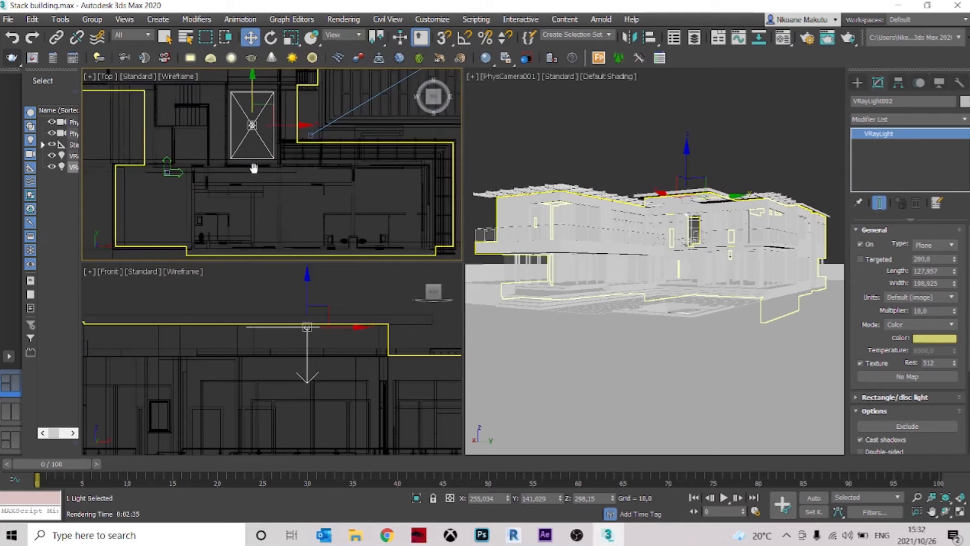
pyautogui.moveTo(240, 108)
pyautogui.keyDown('shift'); pyautogui.mouseDown()
pyautogui.moveTo(277, 138)
pyautogui.moveTo(270, 186)
pyautogui.mouseUp(); pyautogui.keyUp('shift')
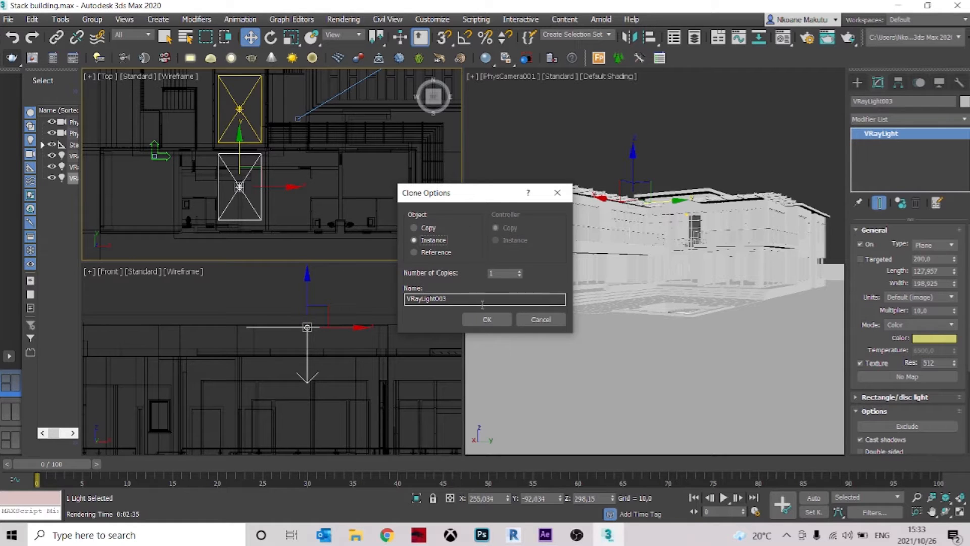
pyautogui.click(414, 239)
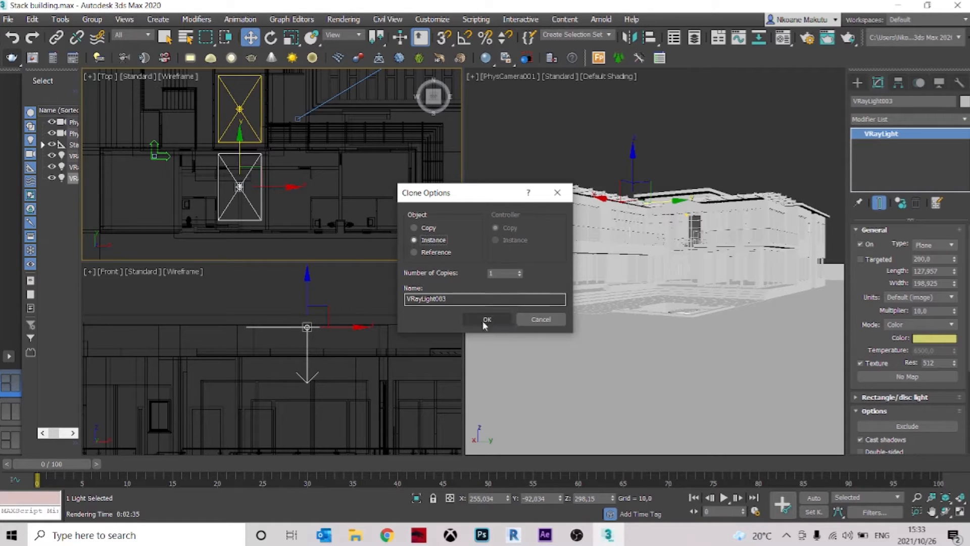
pyautogui.click(487, 319)
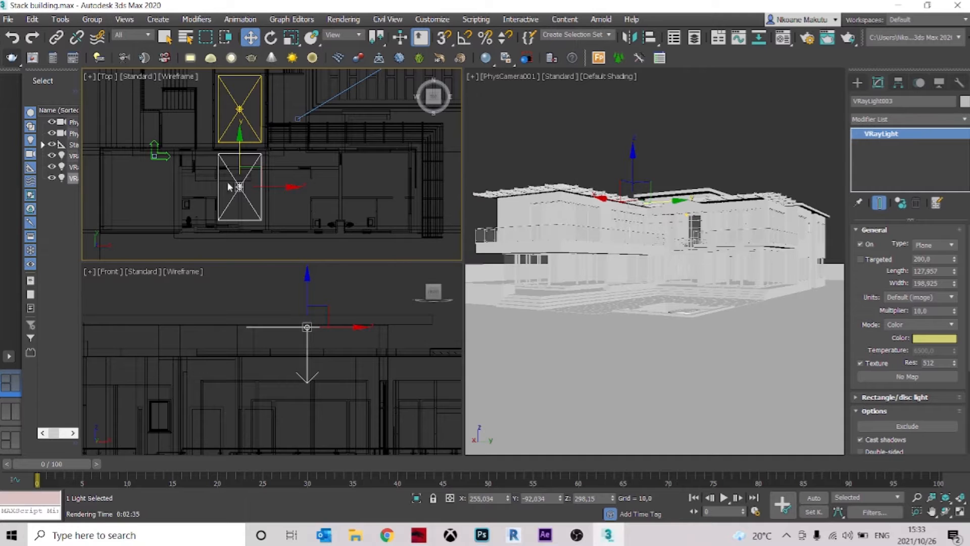
pyautogui.moveTo(239, 187); pyautogui.dragTo(377, 188)
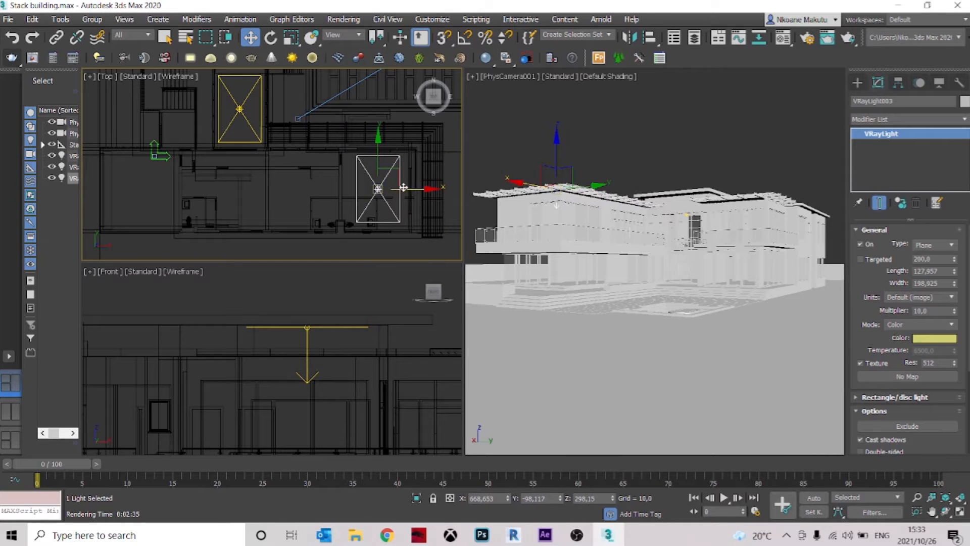
# Lower the corner-room light to just beneath the upper-floor ceiling, at about Z 266
pyautogui.moveTo(326, 399); pyautogui.dragTo(287, 359, button='middle')
pyautogui.scroll(-8, 287, 359)
pyautogui.scroll(7, 350, 363)
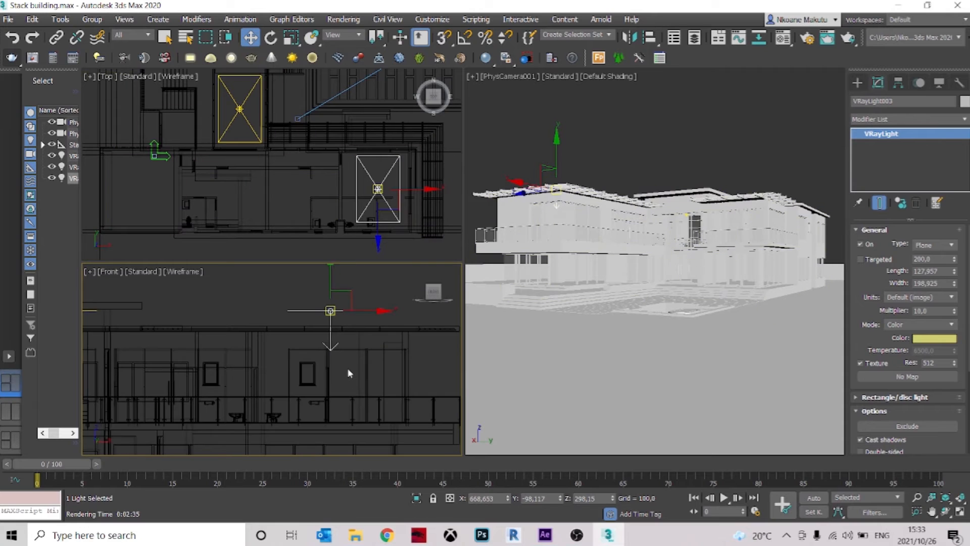
pyautogui.scroll(3, 349, 373)
pyautogui.scroll(2, 335, 308)
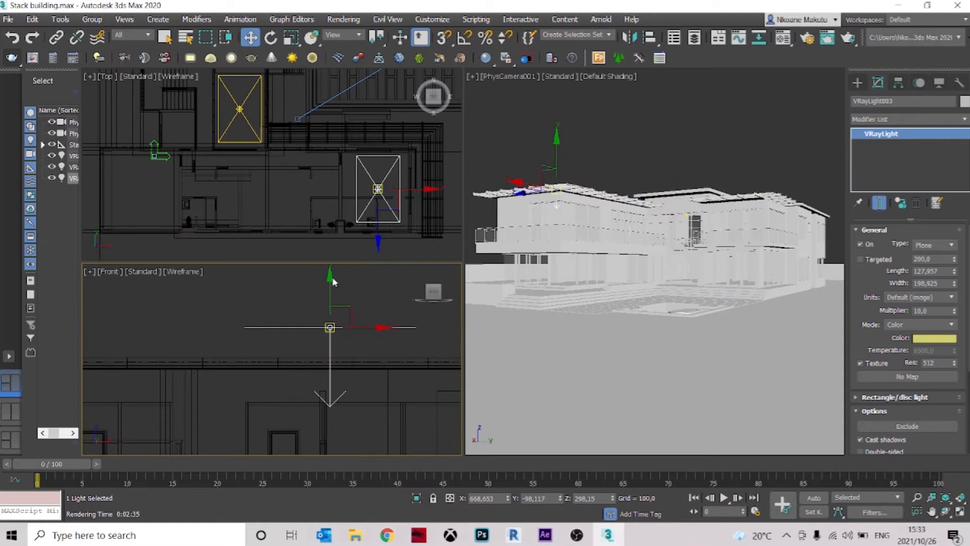
pyautogui.moveTo(330, 278); pyautogui.dragTo(323, 319)
# Deselect the light, render the region over the upper-floor corner windows and examine the yellow glow
pyautogui.click(519, 134)
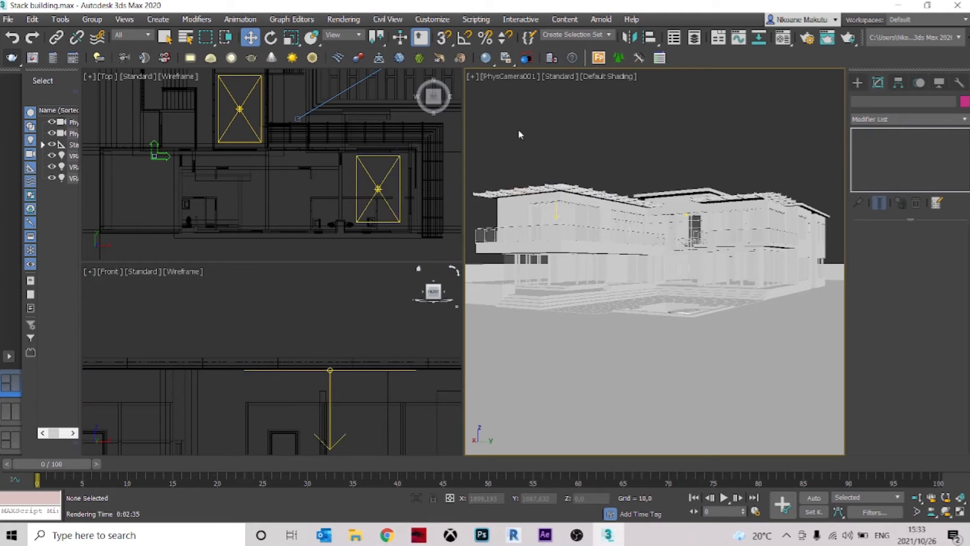
pyautogui.click(15, 59)
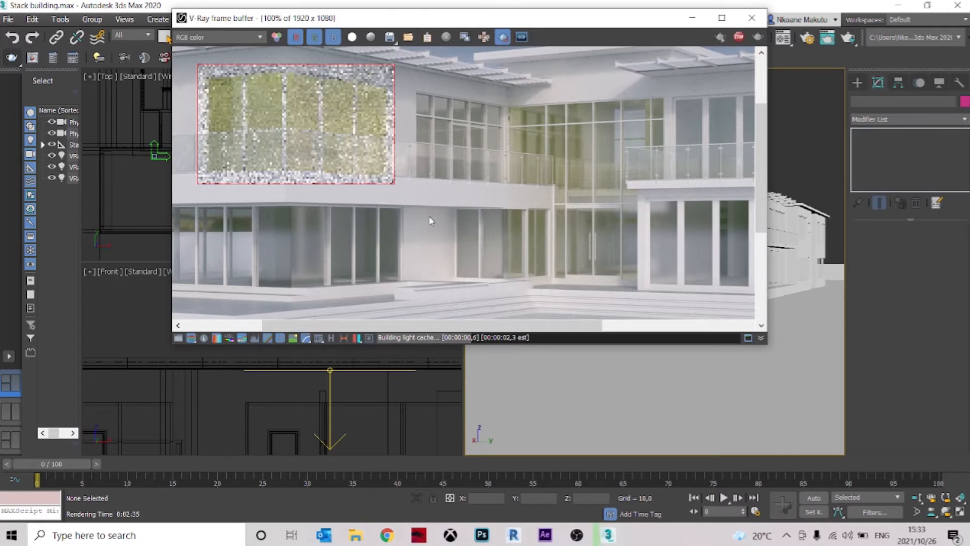
pyautogui.scroll(-1, 385, 123)
# Redraw the render region around the ground-floor windows below, compare the lit corner room with the facade, and close the frame buffer
pyautogui.moveTo(267, 171); pyautogui.dragTo(536, 263)
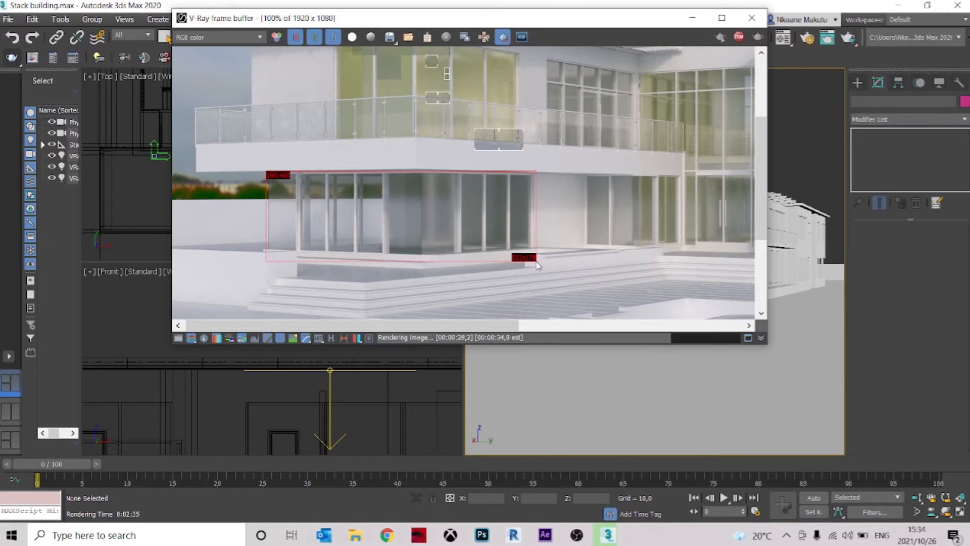
pyautogui.scroll(-1, 518, 234)
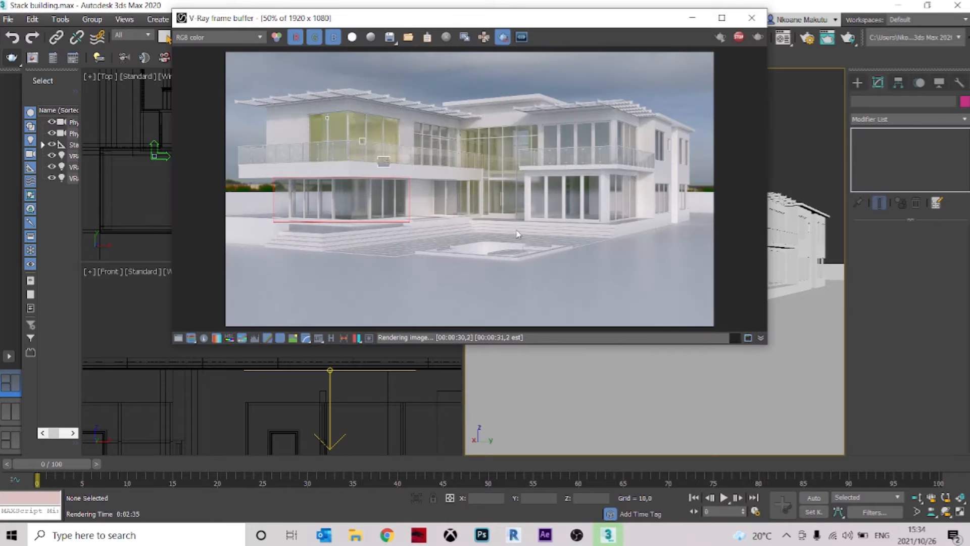
pyautogui.scroll(1, 337, 100)
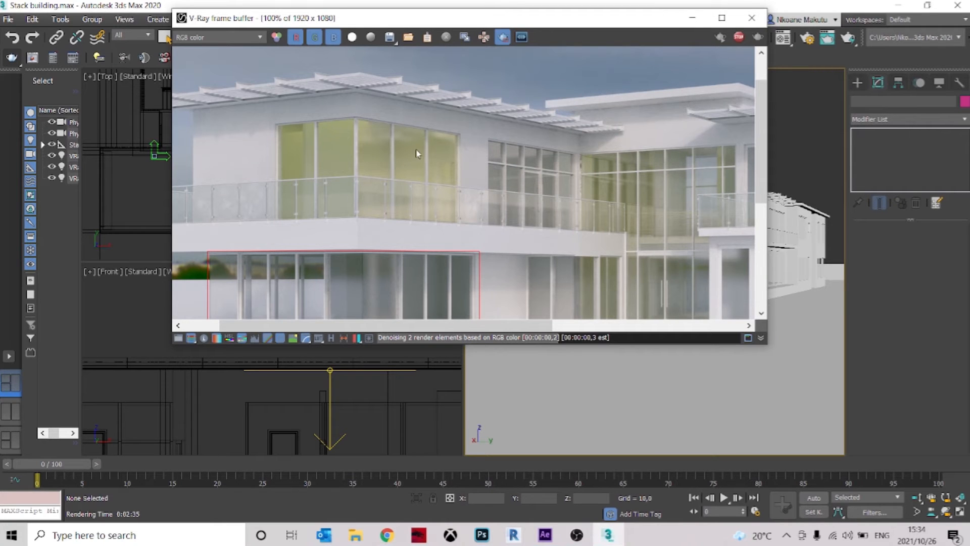
pyautogui.scroll(-1, 422, 158)
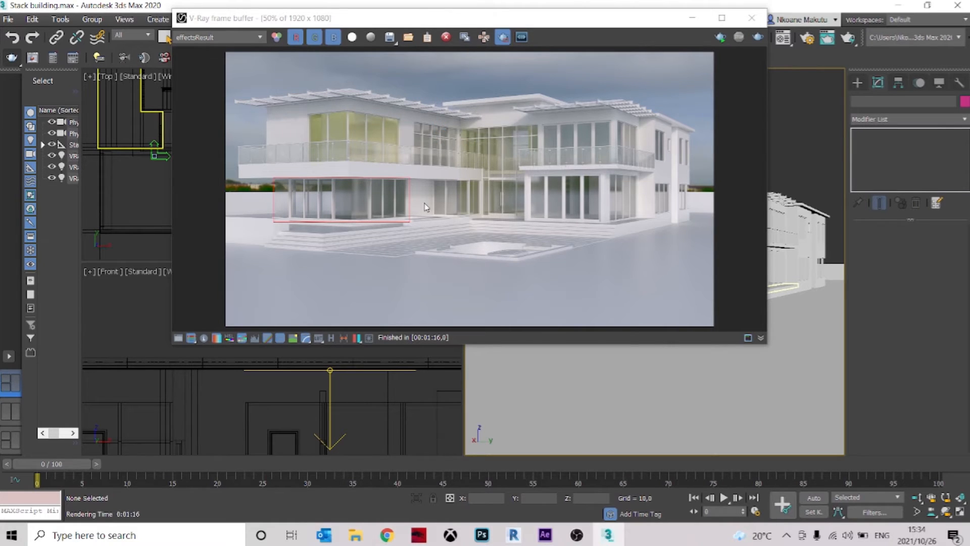
pyautogui.click(755, 19)
# Clone the corner-room light as an instance into the adjacent upper-floor room, at about X 437, keeping the same height
pyautogui.scroll(3, 388, 188)
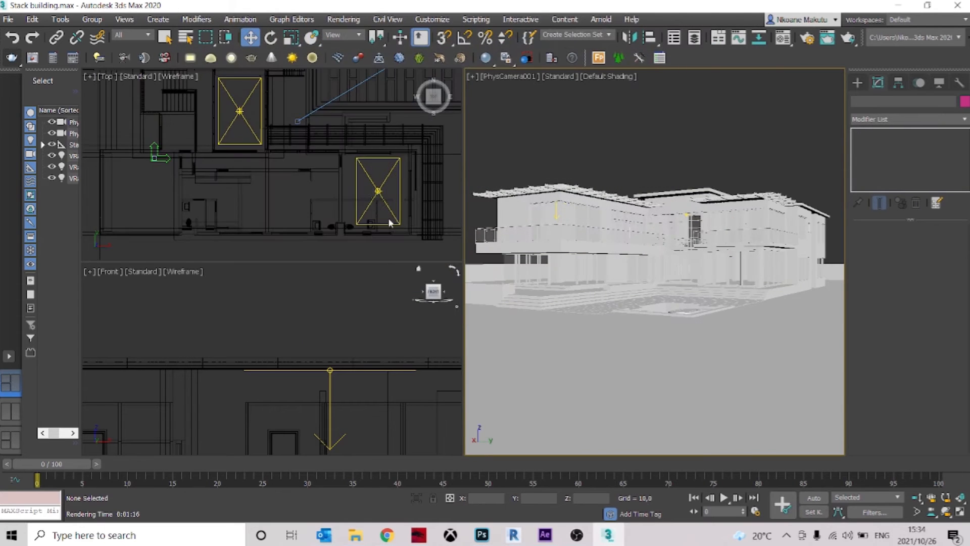
pyautogui.click(385, 180)
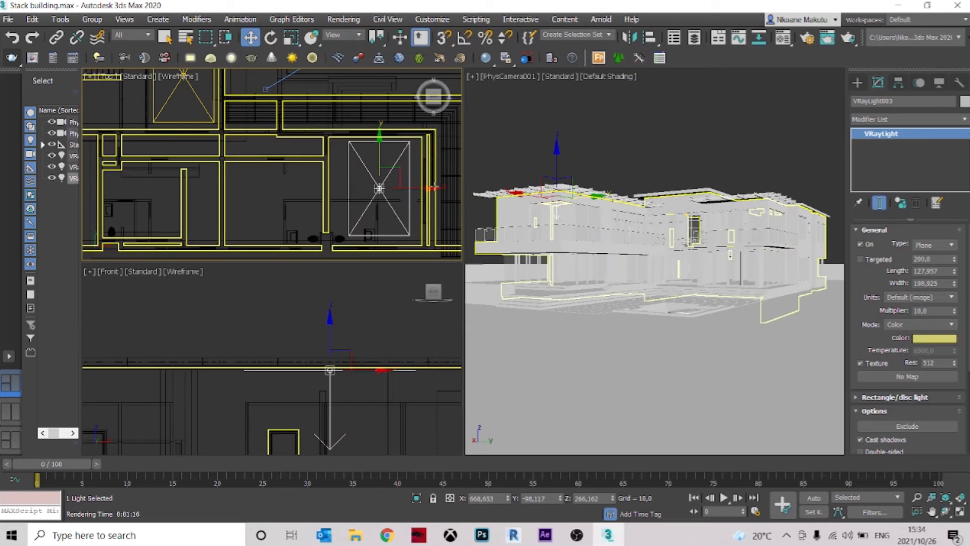
pyautogui.keyDown('shift'); pyautogui.moveTo(432, 188); pyautogui.dragTo(320, 192); pyautogui.keyUp('shift')
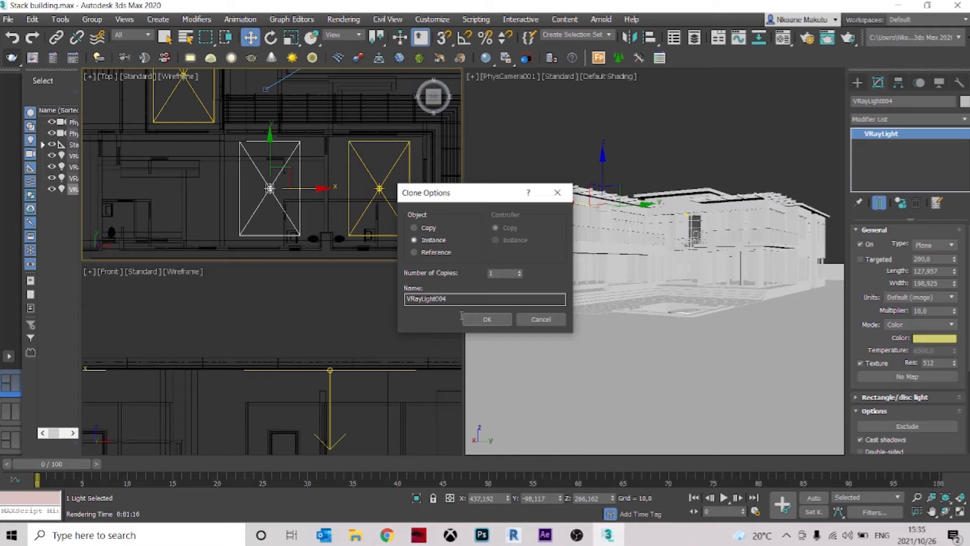
pyautogui.click(485, 319)
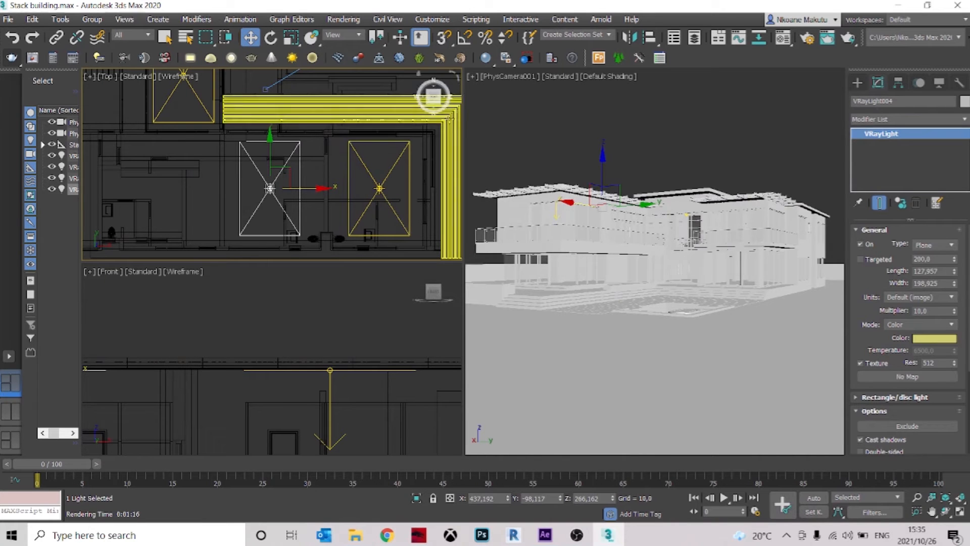
pyautogui.scroll(-2, 380, 336)
pyautogui.scroll(1, 240, 349)
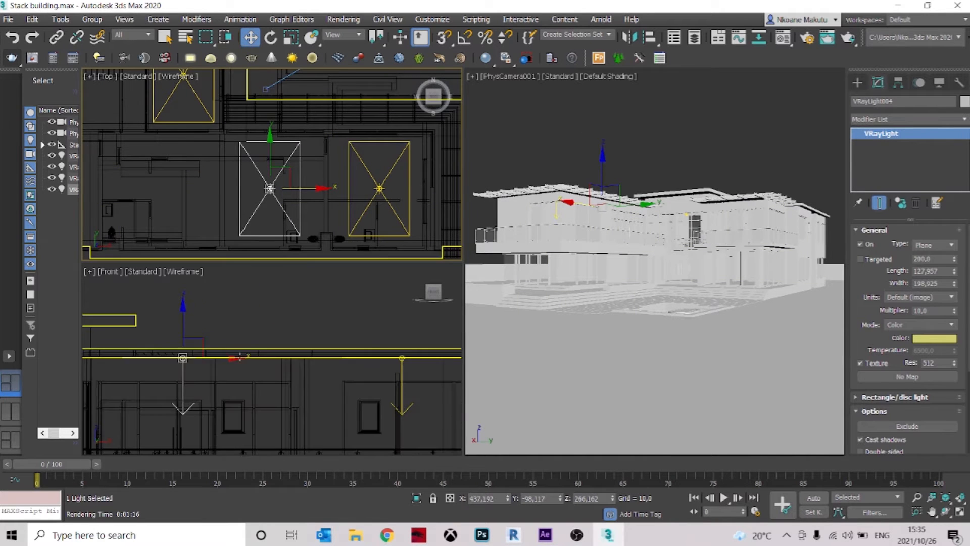
# Clone that light as an instance into the opposite wing's upper room and shift it inside the walls, to about X 284, Y 356
pyautogui.scroll(-1, 273, 183)
pyautogui.moveTo(274, 183); pyautogui.dragTo(348, 216, button='middle')
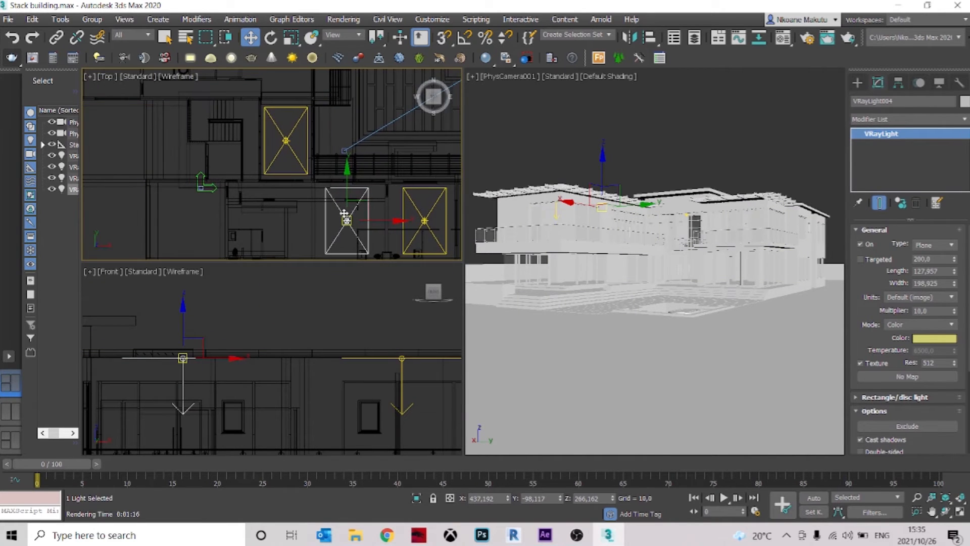
pyautogui.scroll(-1, 347, 221)
pyautogui.keyDown('shift'); pyautogui.moveTo(346, 182); pyautogui.dragTo(346, 74); pyautogui.keyUp('shift')
pyautogui.click(485, 320)
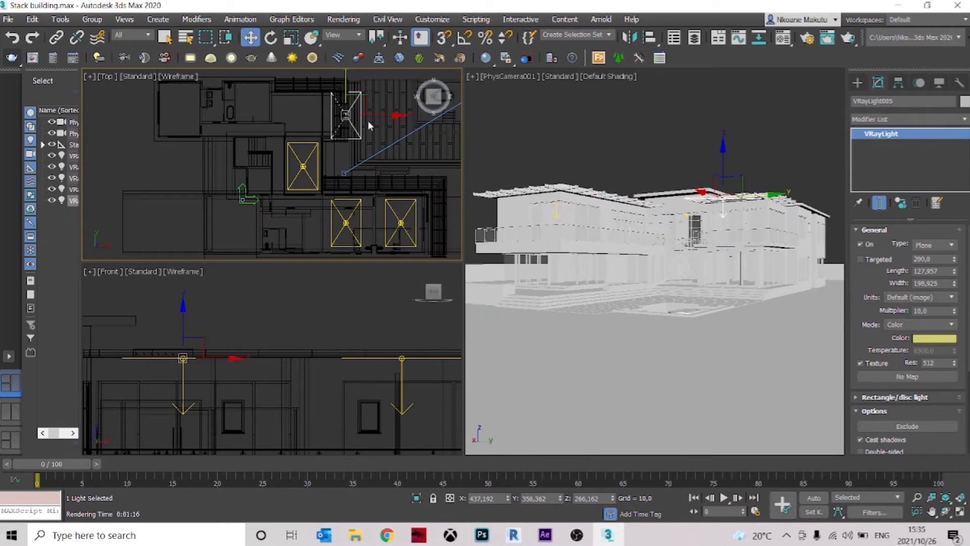
pyautogui.scroll(3, 382, 160)
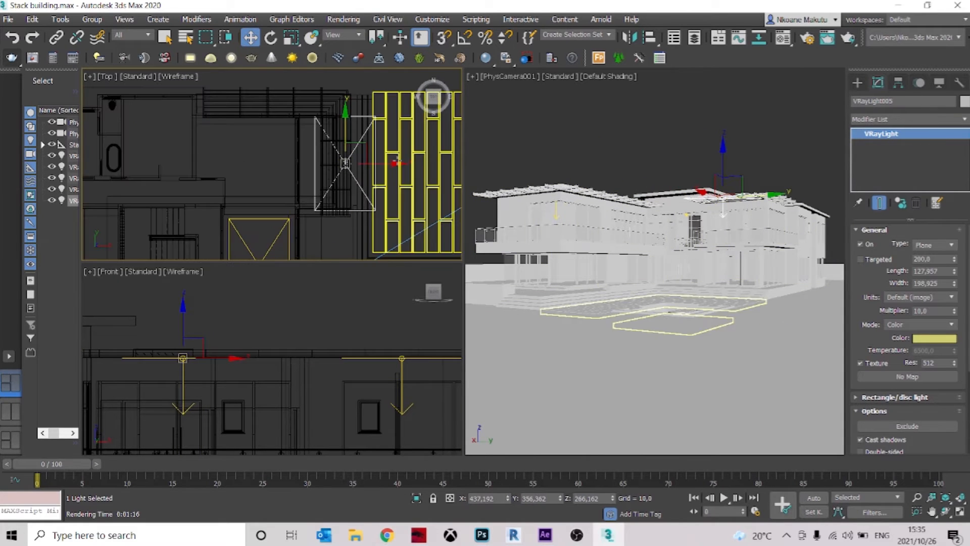
pyautogui.moveTo(397, 162); pyautogui.dragTo(324, 158)
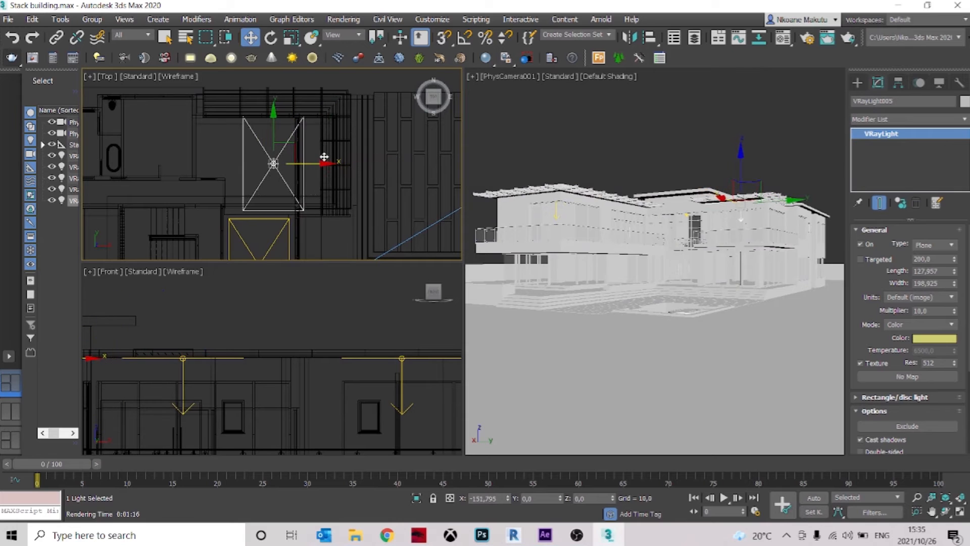
# Scale the opposite wing's light to 75% along Y and reposition it within the room at about X 259, Y 367
pyautogui.click(293, 40)
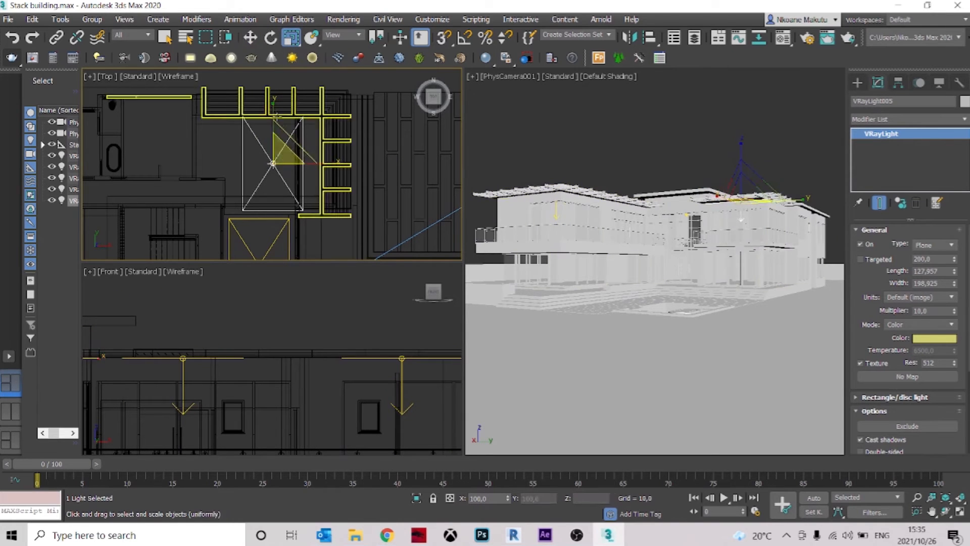
pyautogui.moveTo(273, 108); pyautogui.dragTo(270, 122)
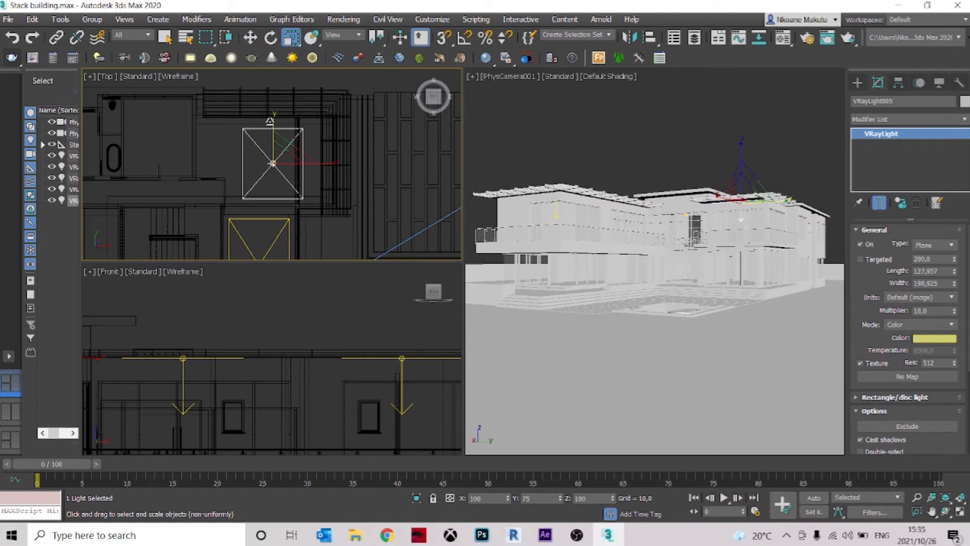
pyautogui.press('w')
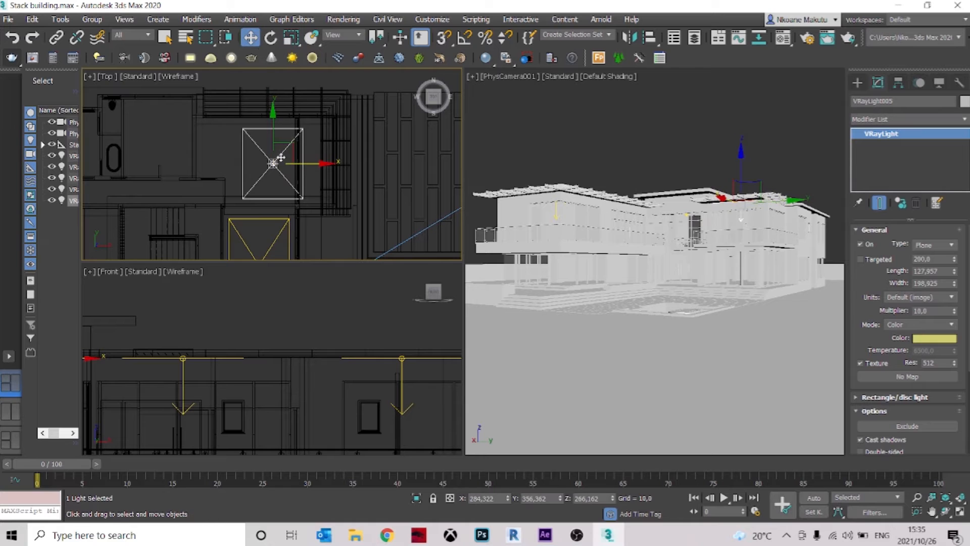
pyautogui.moveTo(271, 164); pyautogui.dragTo(259, 159)
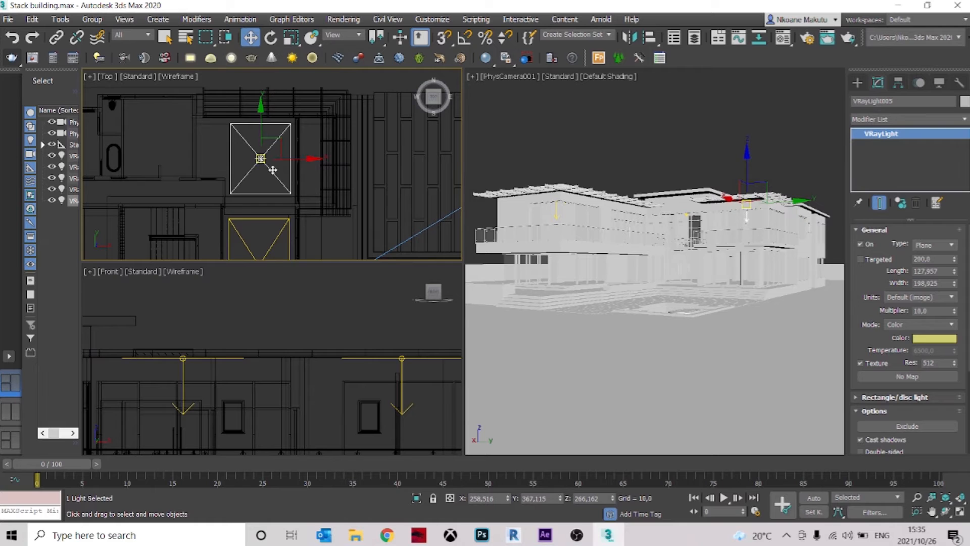
# Clone the opposite wing's light as an instance straight down to the ground floor, at about Z 105
pyautogui.scroll(-1, 273, 170)
pyautogui.scroll(-3, 319, 346)
pyautogui.scroll(1, 317, 344)
pyautogui.moveTo(214, 399); pyautogui.dragTo(262, 360, button='middle')
pyautogui.scroll(2, 263, 361)
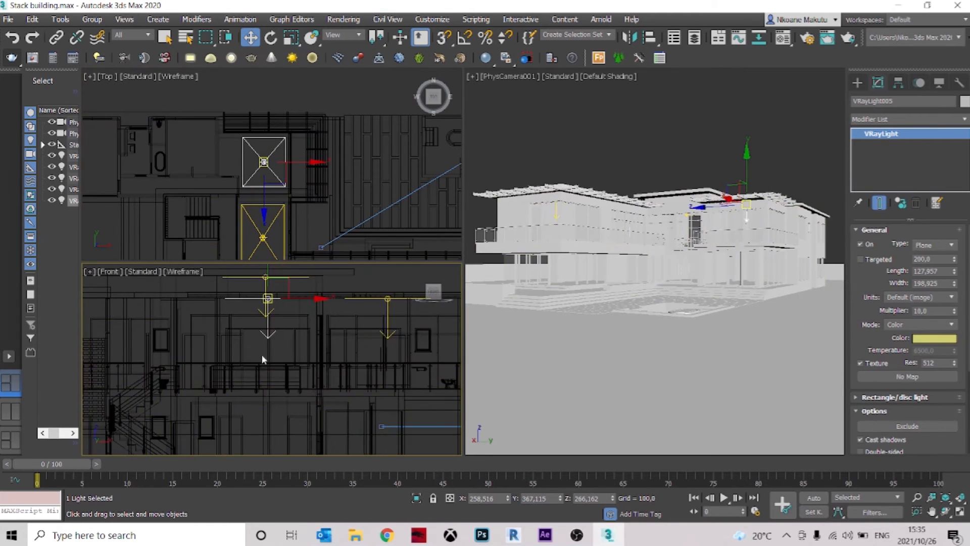
pyautogui.scroll(-1, 262, 360)
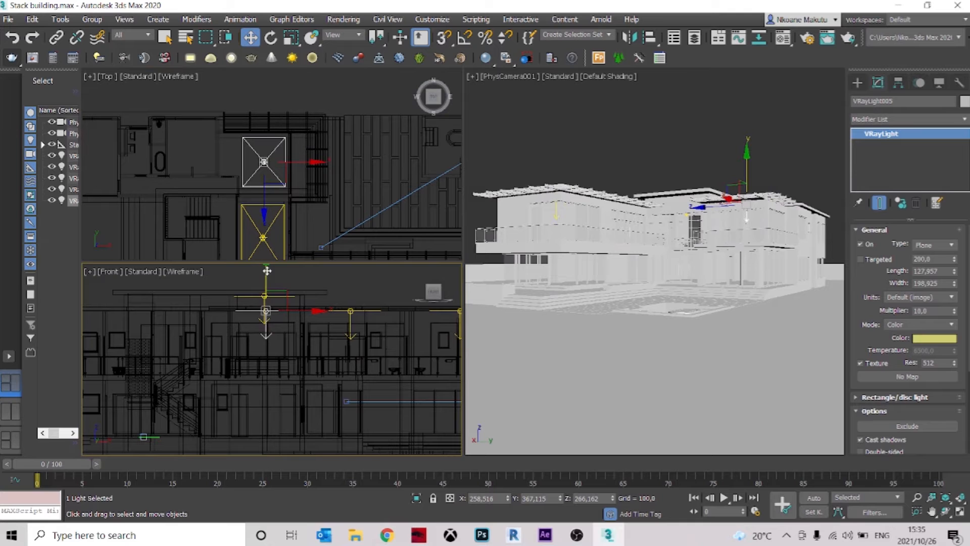
pyautogui.keyDown('shift'); pyautogui.moveTo(265, 275); pyautogui.dragTo(263, 352); pyautogui.keyUp('shift')
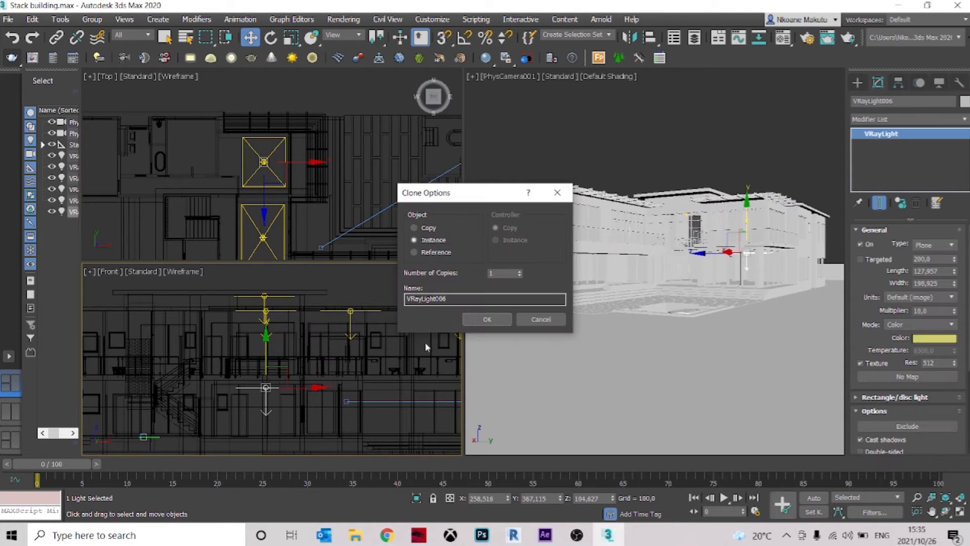
pyautogui.click(479, 319)
# Raise the ground-floor light to just beneath its ceiling, at about Z 119
pyautogui.scroll(4, 260, 340)
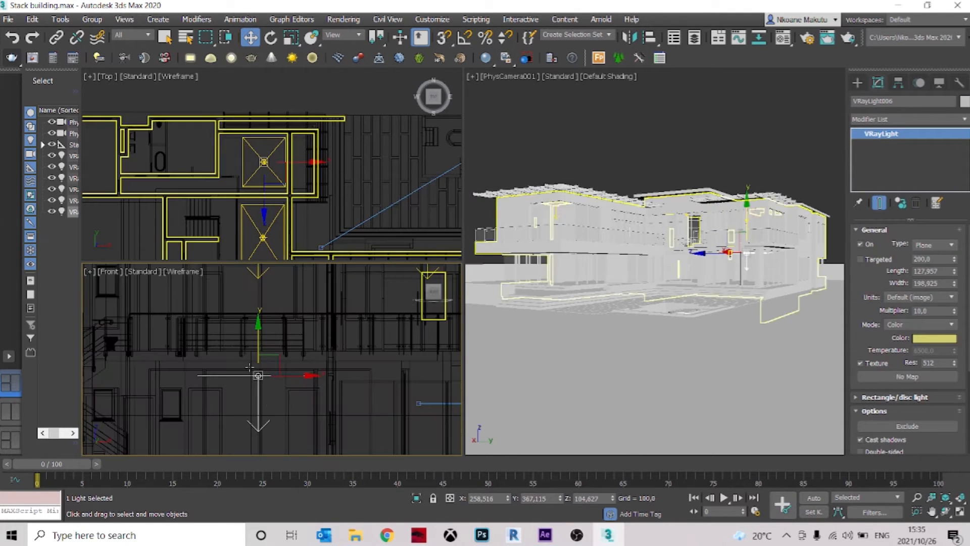
pyautogui.moveTo(261, 337); pyautogui.dragTo(261, 319)
pyautogui.scroll(-2, 331, 159)
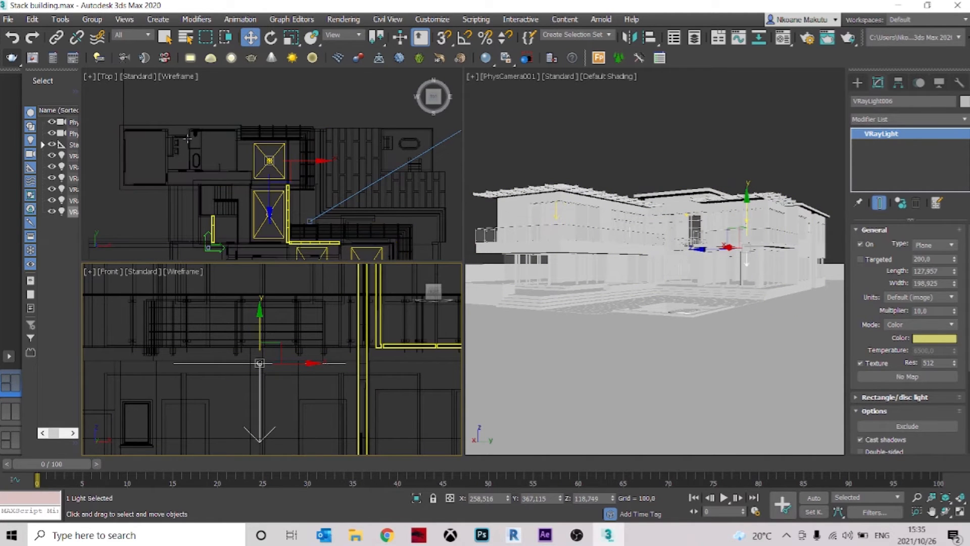
# Clone the ground-floor light as an instance along negative X, towards the far end of the same wing
pyautogui.keyDown('shift'); pyautogui.moveTo(311, 364); pyautogui.dragTo(174, 364); pyautogui.keyUp('shift')
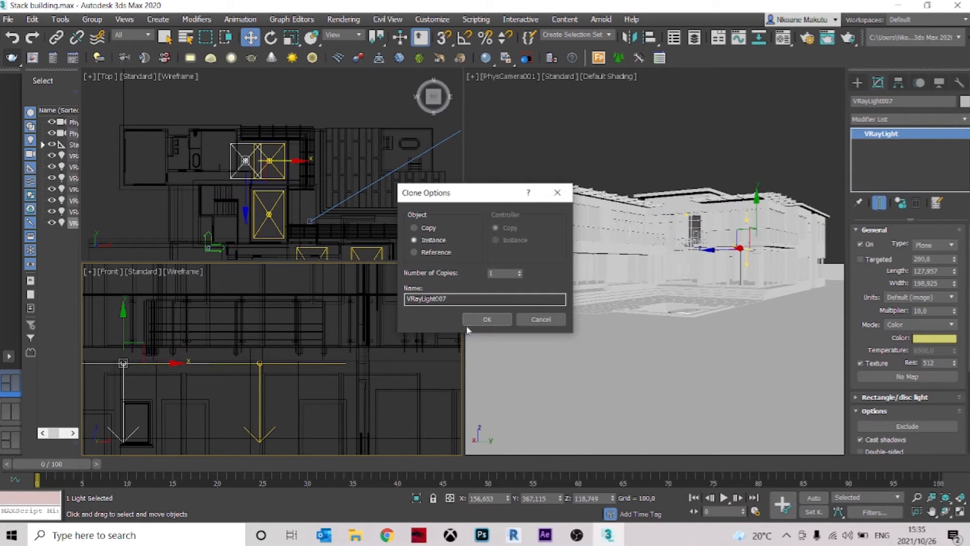
pyautogui.click(486, 318)
pyautogui.moveTo(295, 164); pyautogui.dragTo(342, 184, button='middle')
pyautogui.moveTo(342, 184)
pyautogui.mouseDown()
pyautogui.moveTo(277, 180)
pyautogui.moveTo(345, 180)
pyautogui.mouseUp()
# Stretch the newly cloned ground-floor light to about 276% along X to span the far part of the wing
pyautogui.click(290, 36)
pyautogui.scroll(-3, 294, 199)
pyautogui.moveTo(291, 198); pyautogui.dragTo(289, 136, button='middle')
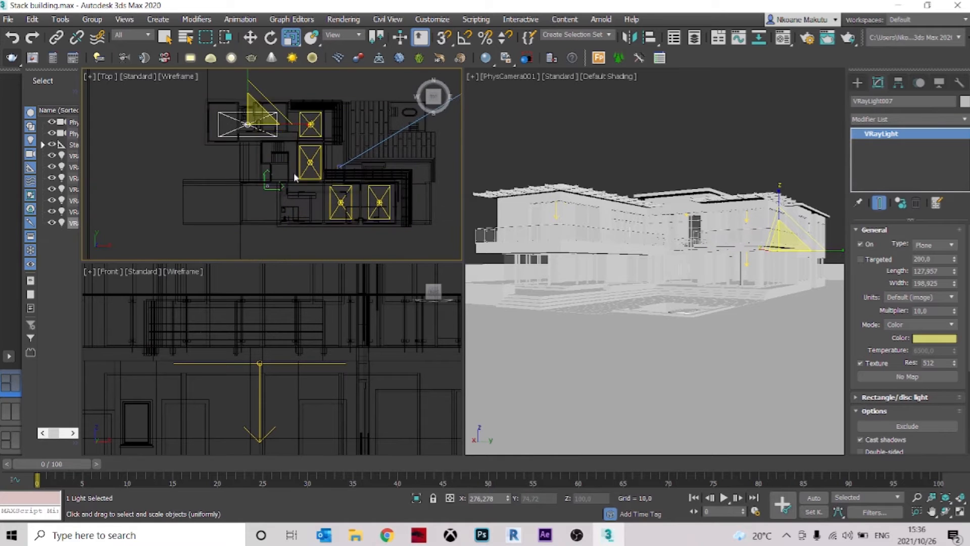
pyautogui.scroll(3, 316, 207)
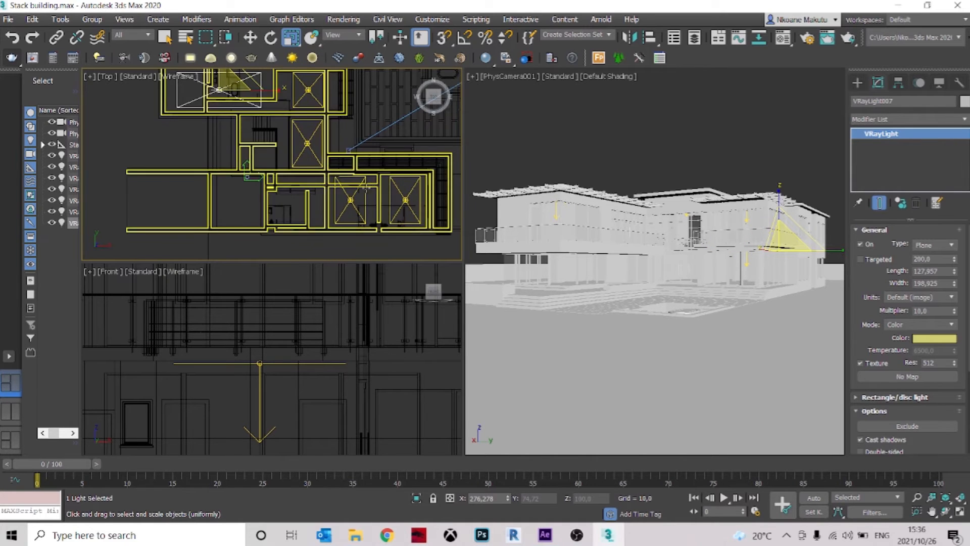
pyautogui.moveTo(374, 179); pyautogui.dragTo(353, 180, button='middle')
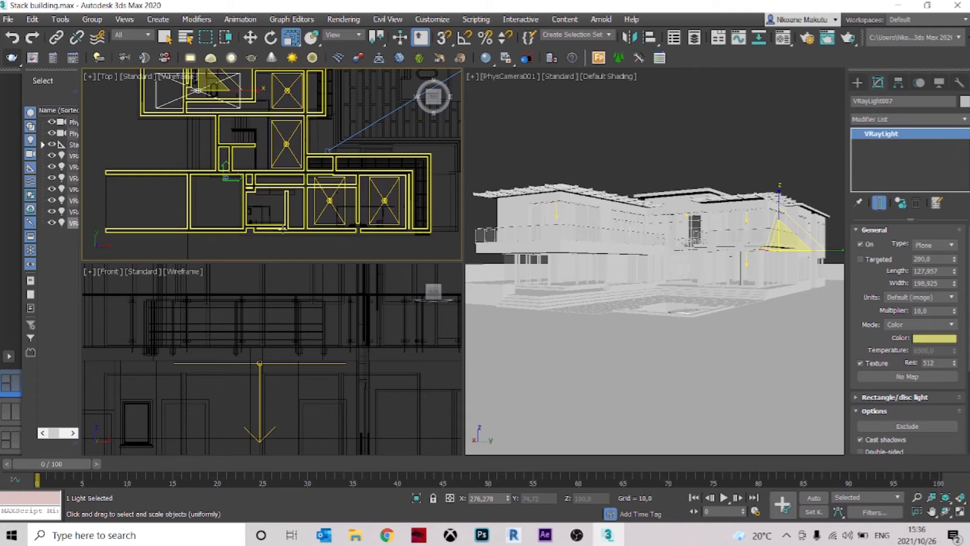
pyautogui.scroll(-3, 388, 306)
pyautogui.scroll(-3, 389, 306)
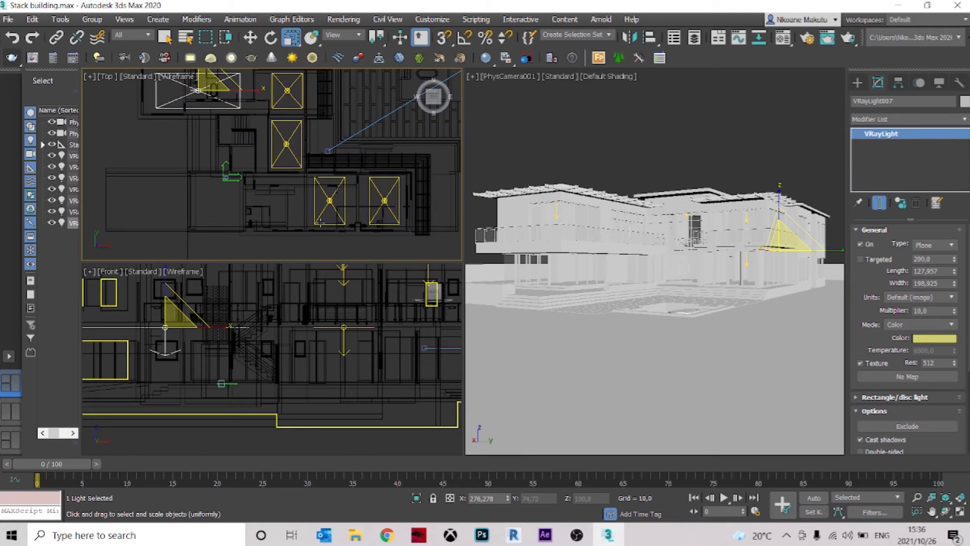
# Clone the near wing's inner upper-floor light as an instance straight down to the ground floor, at about Z 115
pyautogui.scroll(3, 344, 196)
pyautogui.click(344, 195)
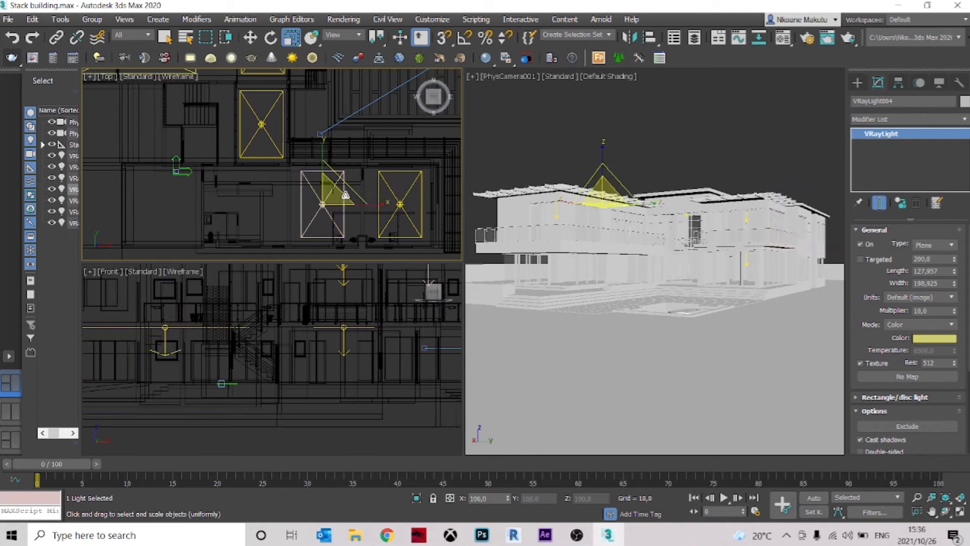
pyautogui.scroll(-2, 290, 316)
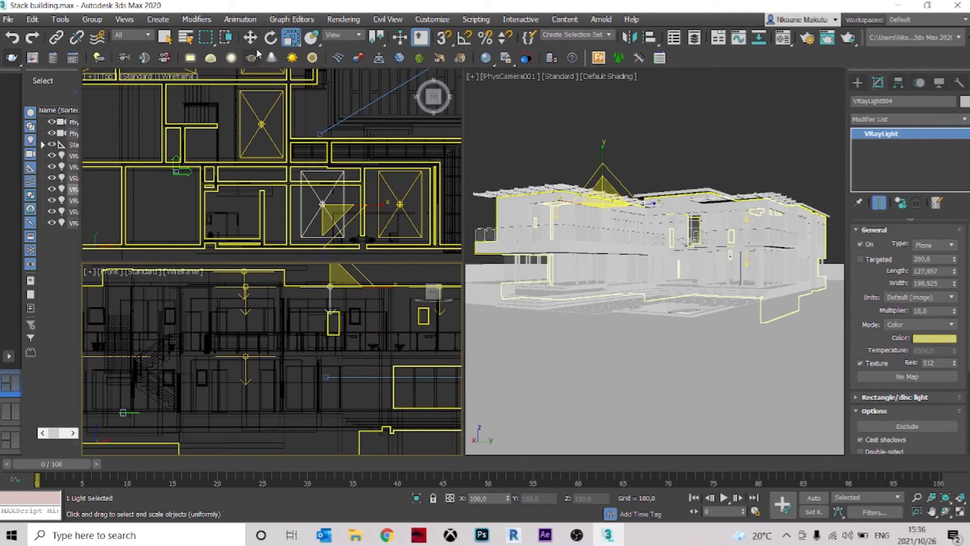
pyautogui.click(250, 37)
pyautogui.scroll(-3, 355, 386)
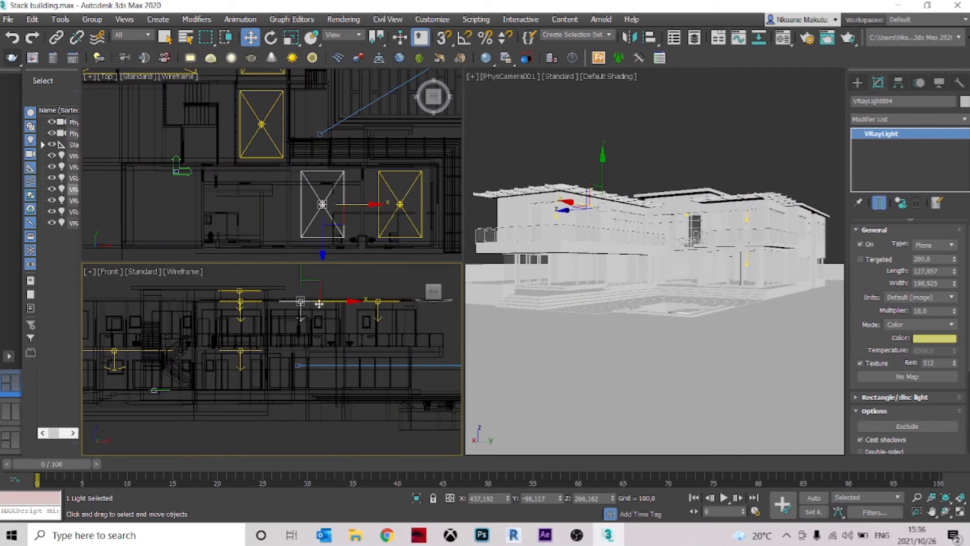
pyautogui.moveTo(301, 274); pyautogui.dragTo(302, 325)
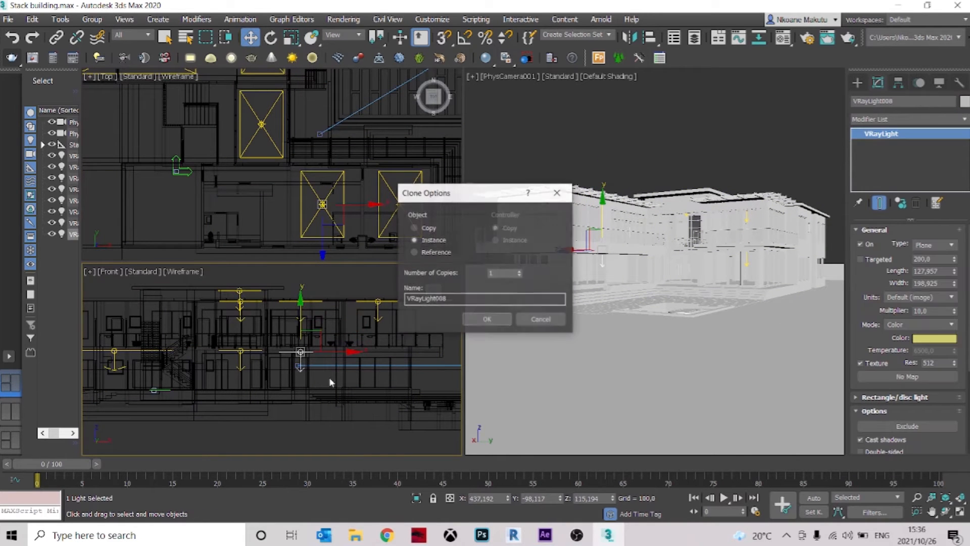
pyautogui.click(488, 320)
# Raise the near wing's new ground-floor light to just beneath its ceiling, at about Z 119
pyautogui.scroll(3, 298, 353)
pyautogui.scroll(2, 309, 333)
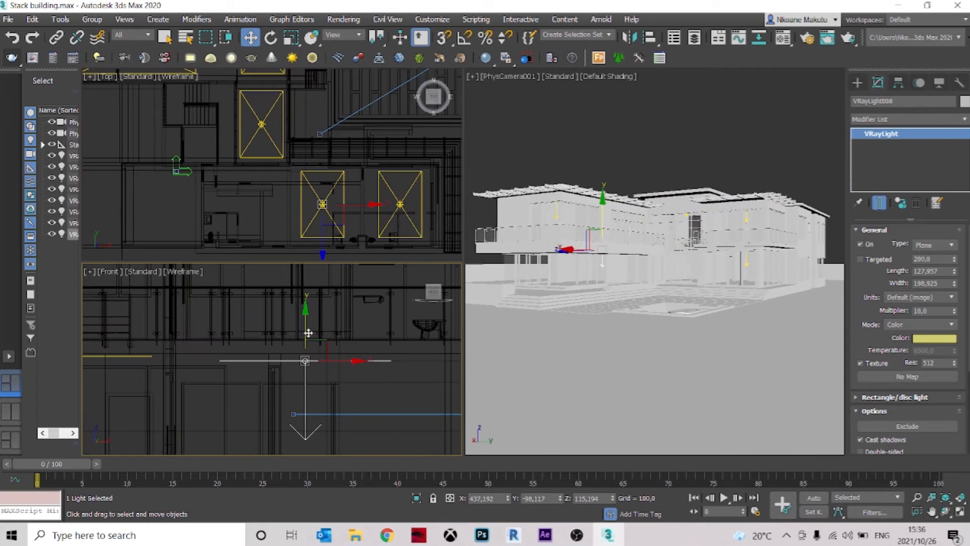
pyautogui.moveTo(304, 326); pyautogui.dragTo(304, 322)
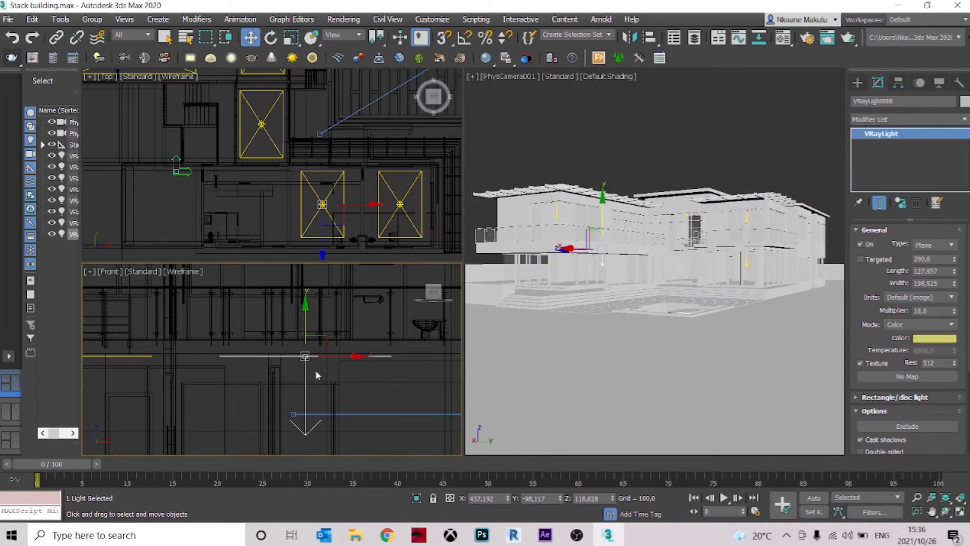
pyautogui.scroll(-2, 337, 376)
pyautogui.moveTo(345, 378); pyautogui.dragTo(227, 409, button='middle')
pyautogui.scroll(-2, 237, 379)
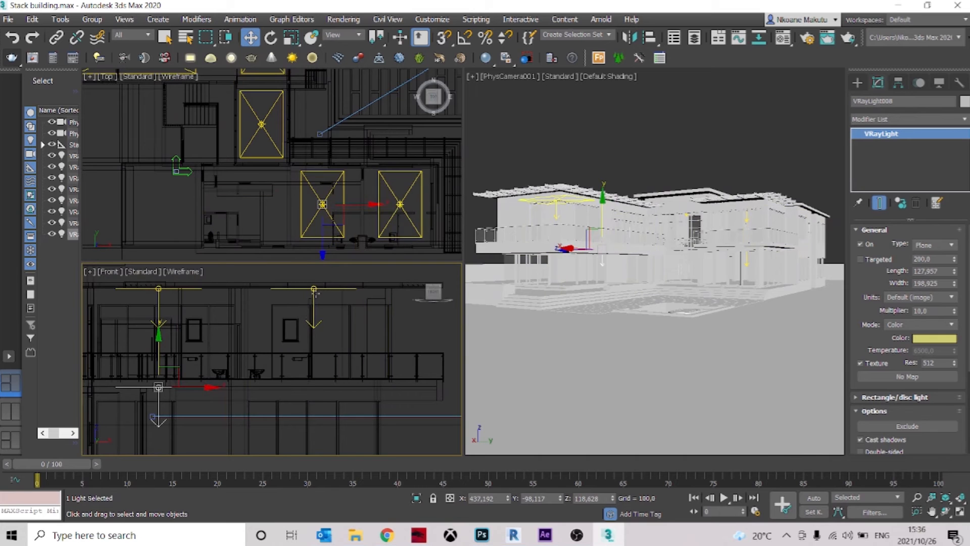
pyautogui.click(314, 291)
pyautogui.click(576, 535)
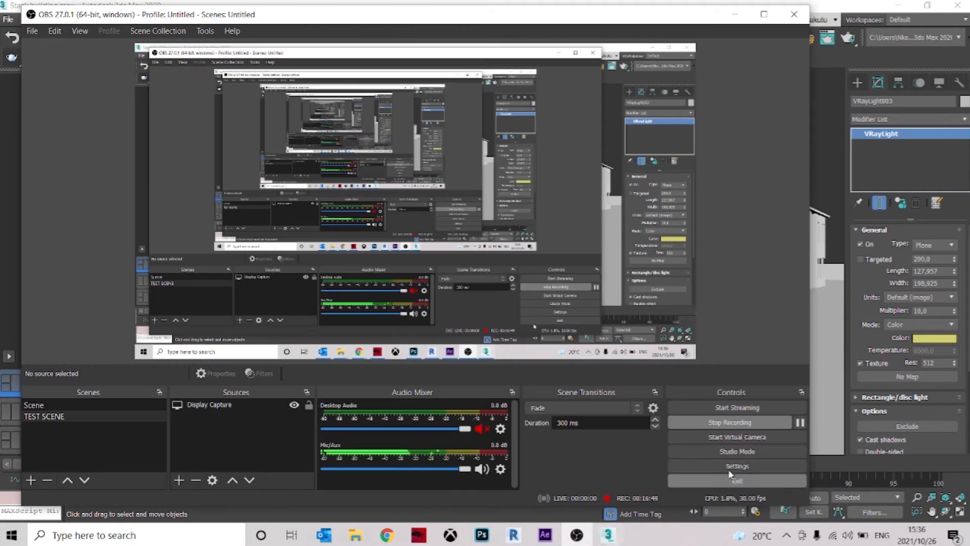
pyautogui.click(800, 423)
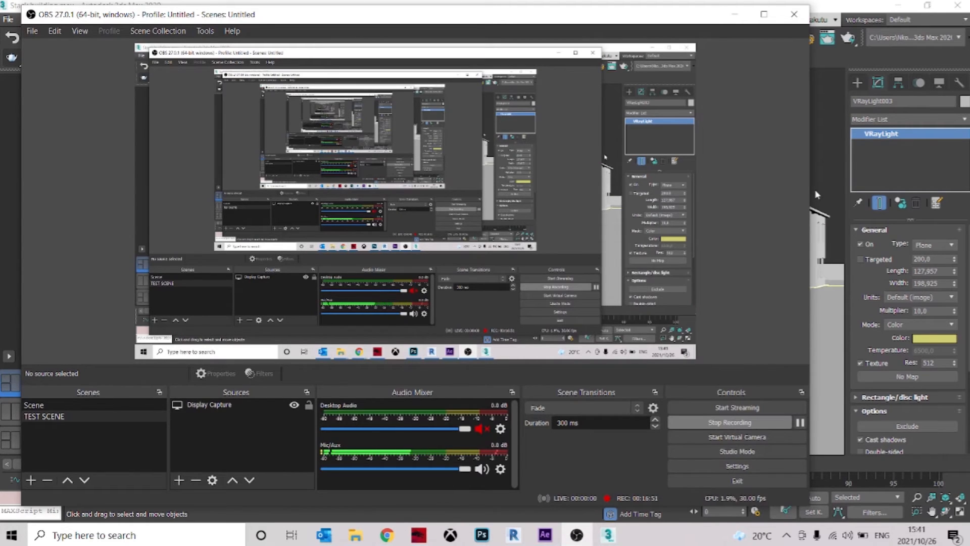
pyautogui.click(819, 158)
# Clone the near wing's ground-floor light as an instance along X to about 668, under the outer upper-floor light
pyautogui.scroll(-2, 409, 268)
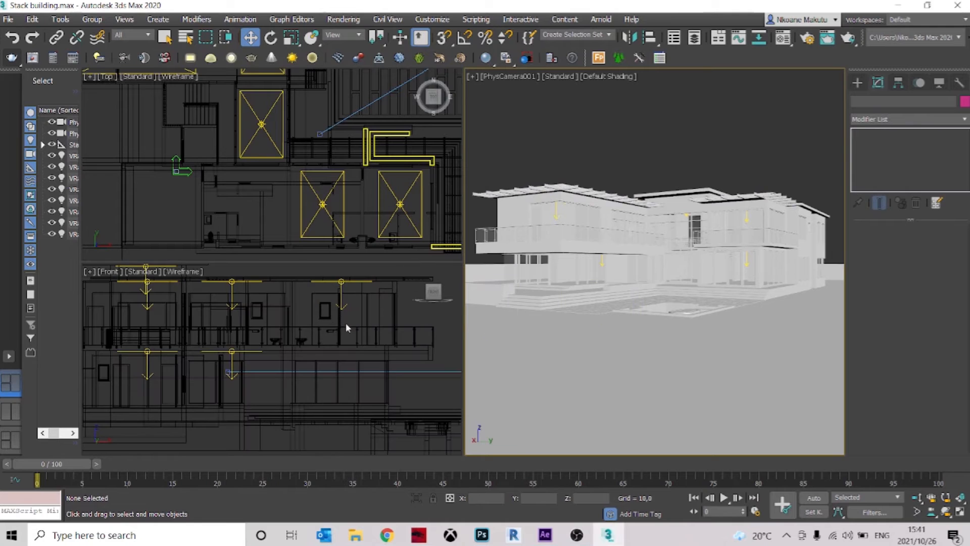
pyautogui.scroll(2, 234, 373)
pyautogui.click(232, 373)
pyautogui.moveTo(351, 312); pyautogui.dragTo(321, 328, button='middle')
pyautogui.moveTo(371, 205); pyautogui.dragTo(295, 209, button='middle')
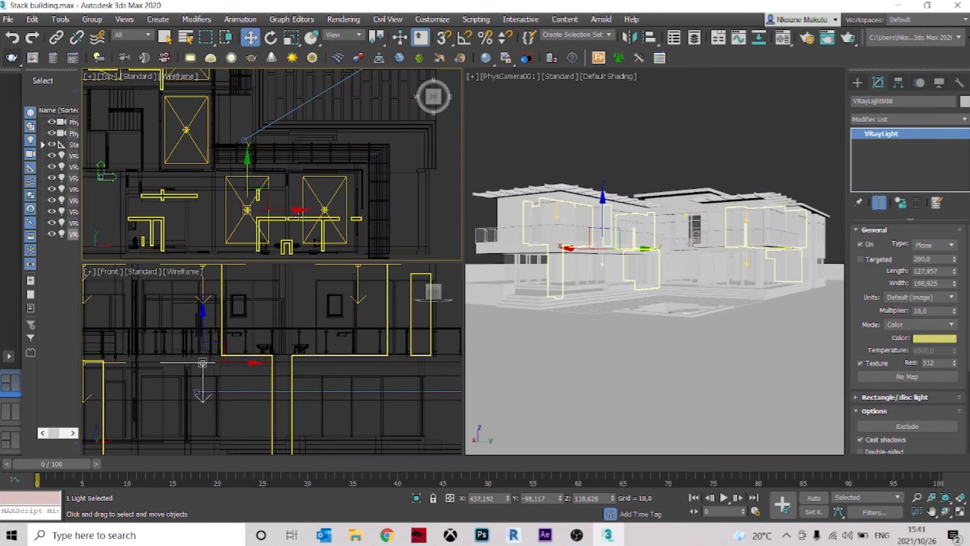
pyautogui.keyDown('shift'); pyautogui.moveTo(295, 209); pyautogui.dragTo(372, 209); pyautogui.keyUp('shift')
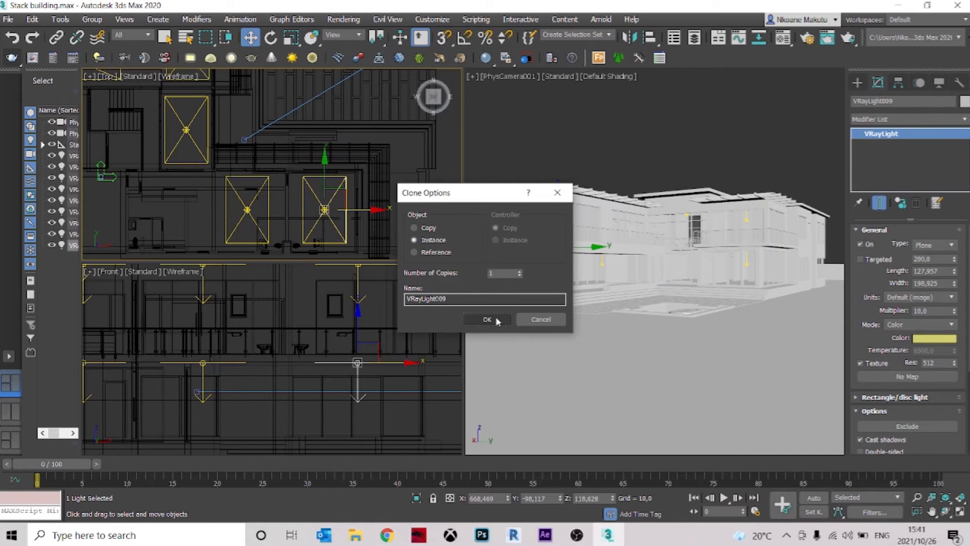
pyautogui.click(487, 319)
# Start a region render of the near wing's ground-floor corner windows from the camera view in the V-Ray frame buffer
pyautogui.scroll(-5, 275, 206)
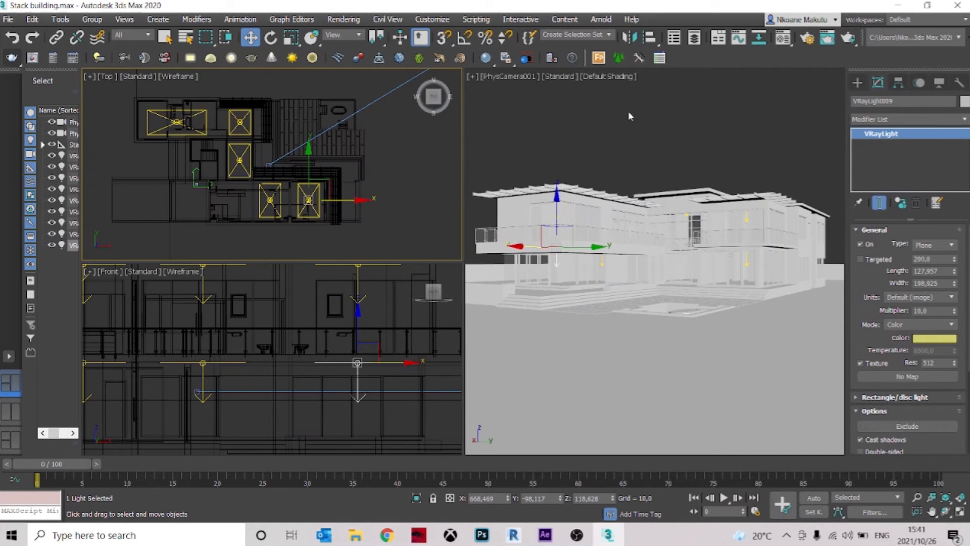
pyautogui.click(573, 159)
pyautogui.click(31, 58)
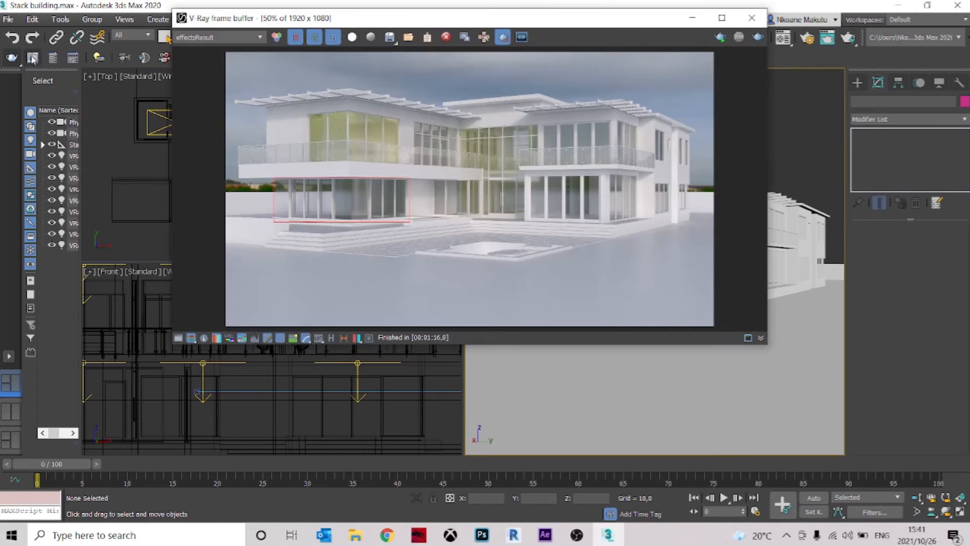
pyautogui.click(758, 36)
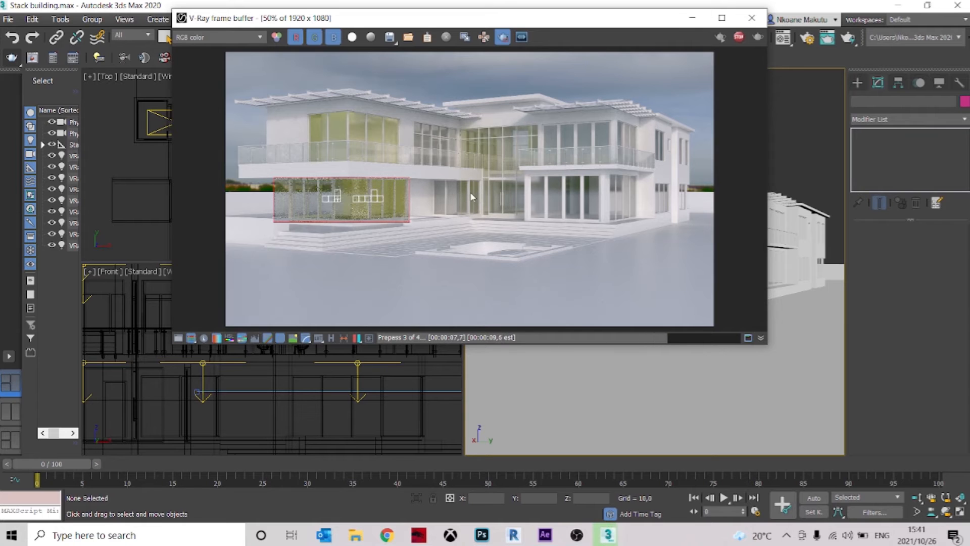
pyautogui.scroll(1, 354, 98)
pyautogui.scroll(-1, 368, 93)
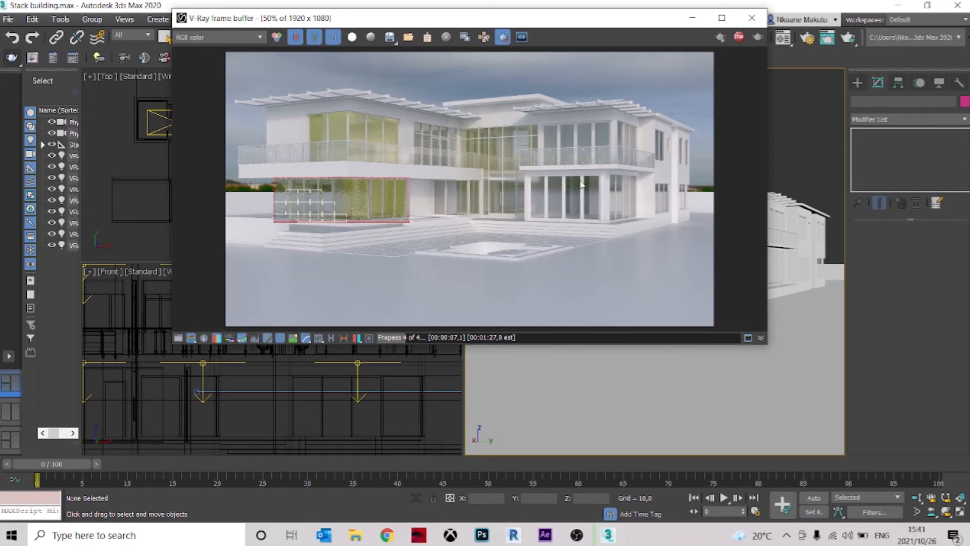
# Stop the current render and region-render both floors of the opposite wing
pyautogui.moveTo(690, 220); pyautogui.dragTo(531, 121)
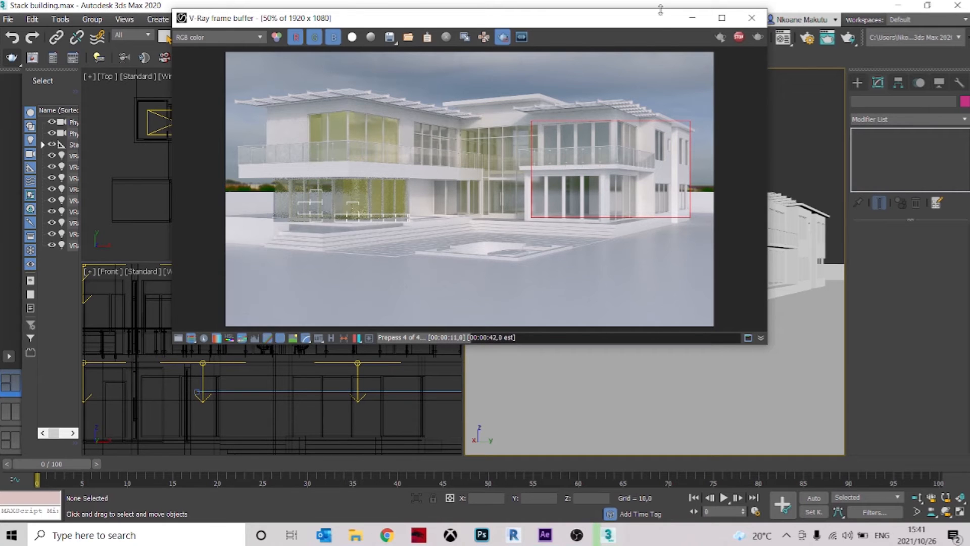
pyautogui.click(737, 38)
pyautogui.click(759, 38)
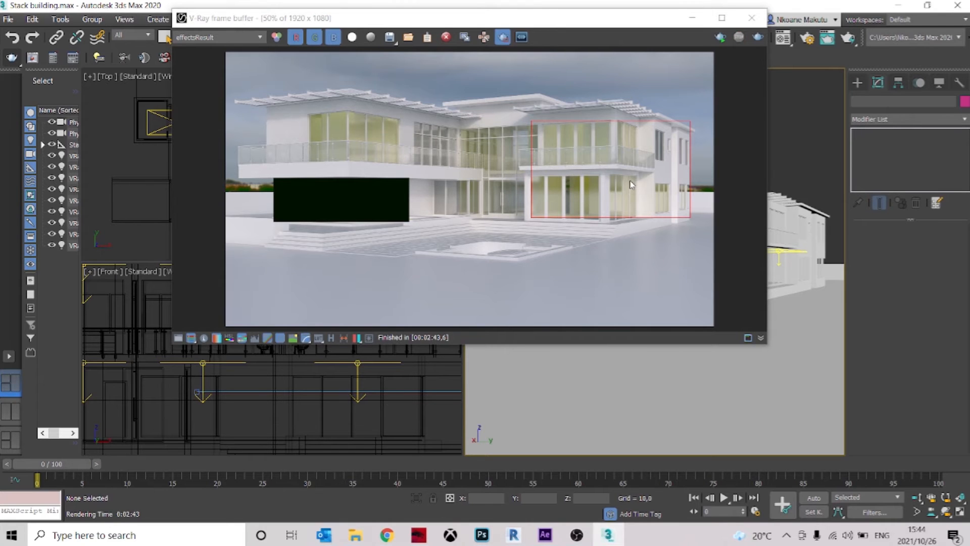
pyautogui.scroll(2, 338, 181)
pyautogui.scroll(-2, 341, 182)
# Region-render the near wing's ground-floor corner windows and examine the lit rooms up close
pyautogui.moveTo(412, 224); pyautogui.dragTo(271, 176)
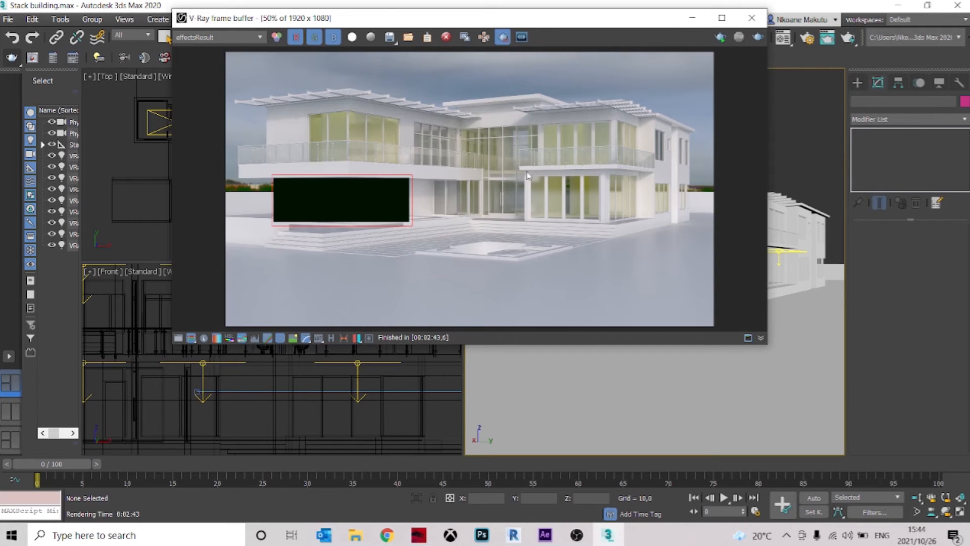
pyautogui.click(759, 37)
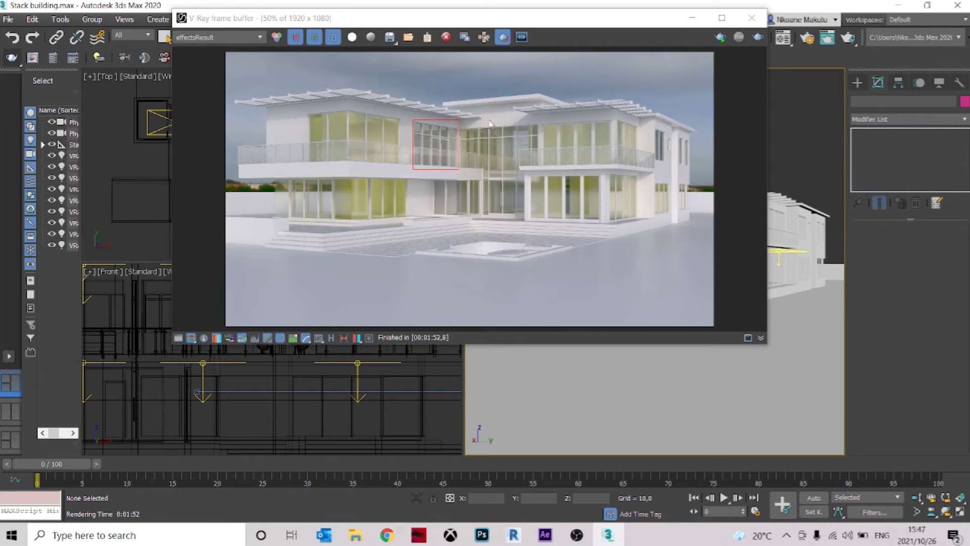
pyautogui.scroll(2, 367, 186)
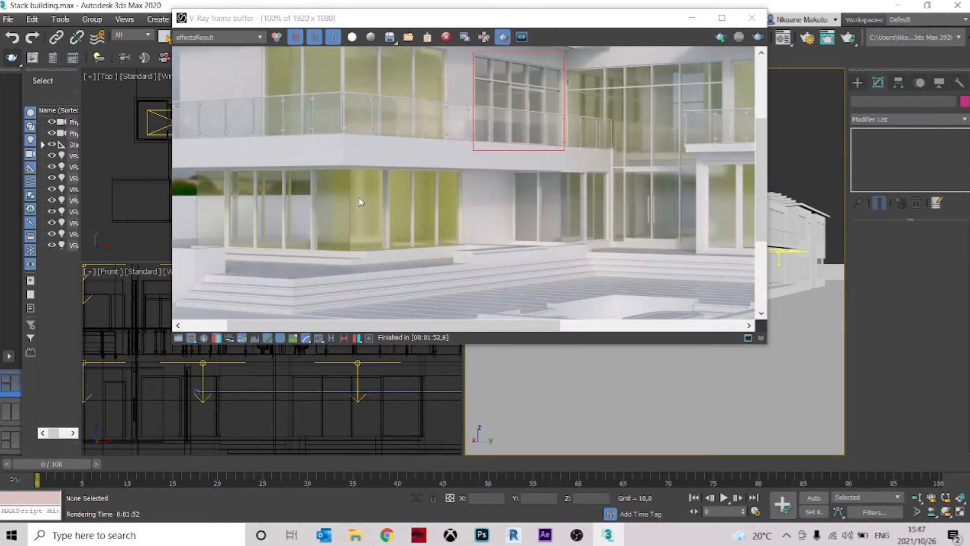
pyautogui.scroll(-2, 377, 208)
pyautogui.scroll(2, 379, 210)
pyautogui.scroll(-2, 374, 192)
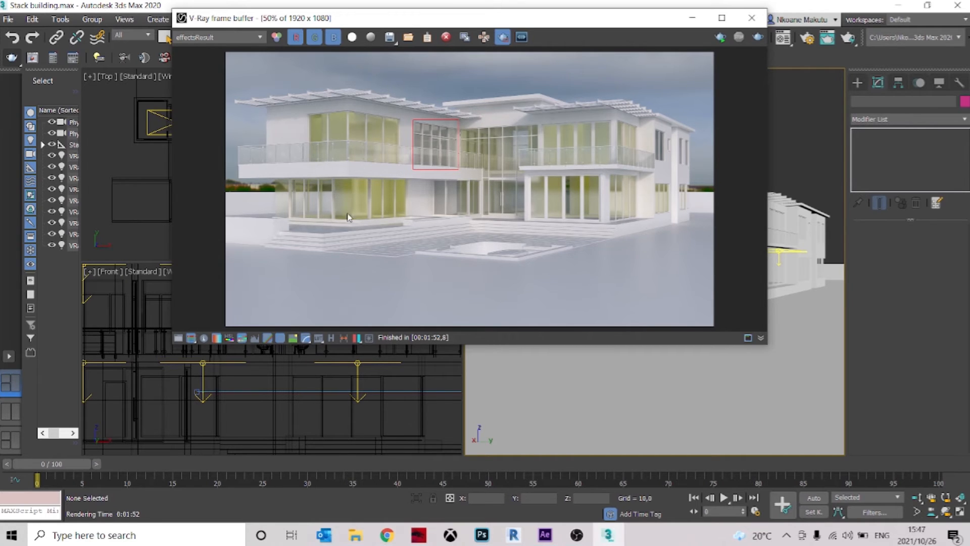
pyautogui.scroll(2, 376, 189)
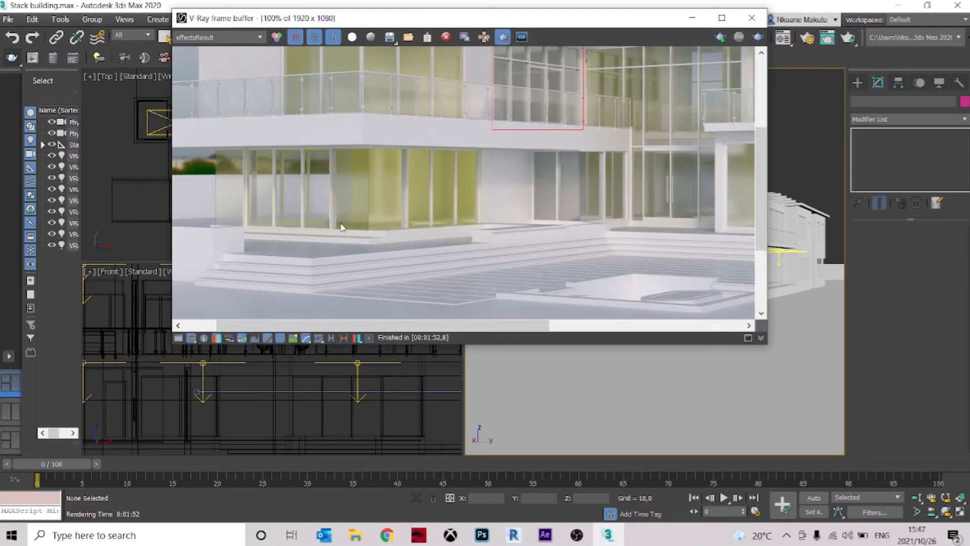
# Set the render region around the ground-floor corner room and move the frame buffer aside to uncover the Top and Front views
pyautogui.moveTo(488, 136); pyautogui.dragTo(211, 237)
pyautogui.moveTo(314, 25); pyautogui.dragTo(505, 61)
pyautogui.scroll(4, 287, 192)
pyautogui.moveTo(291, 191); pyautogui.dragTo(260, 190, button='middle')
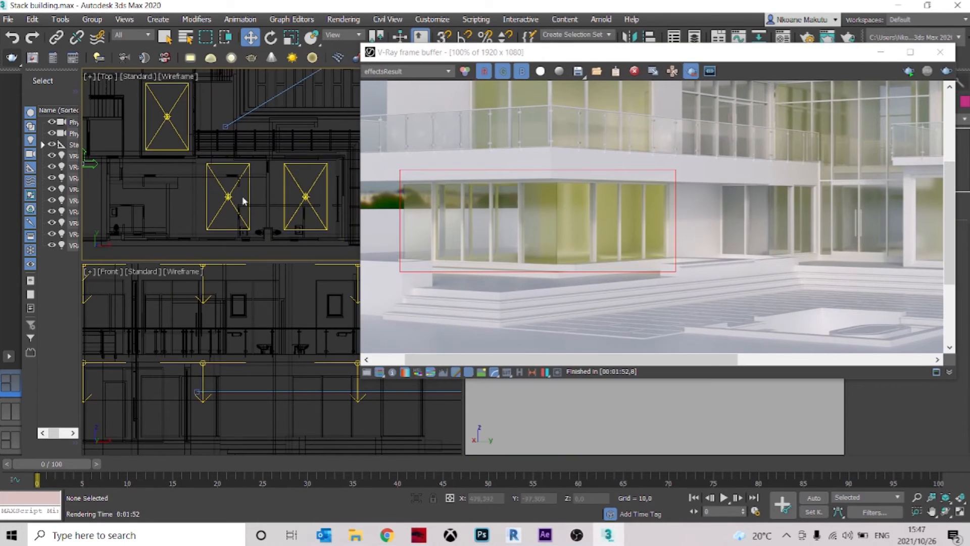
# Limit selection to lights and delete the near wing's inner ground-floor light
pyautogui.scroll(-2, 202, 386)
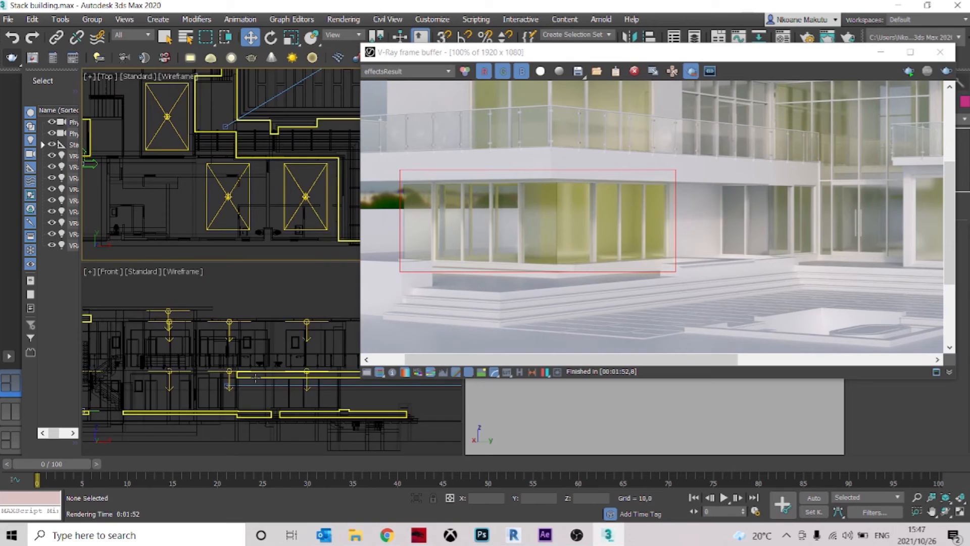
pyautogui.moveTo(202, 386); pyautogui.dragTo(202, 345, button='middle')
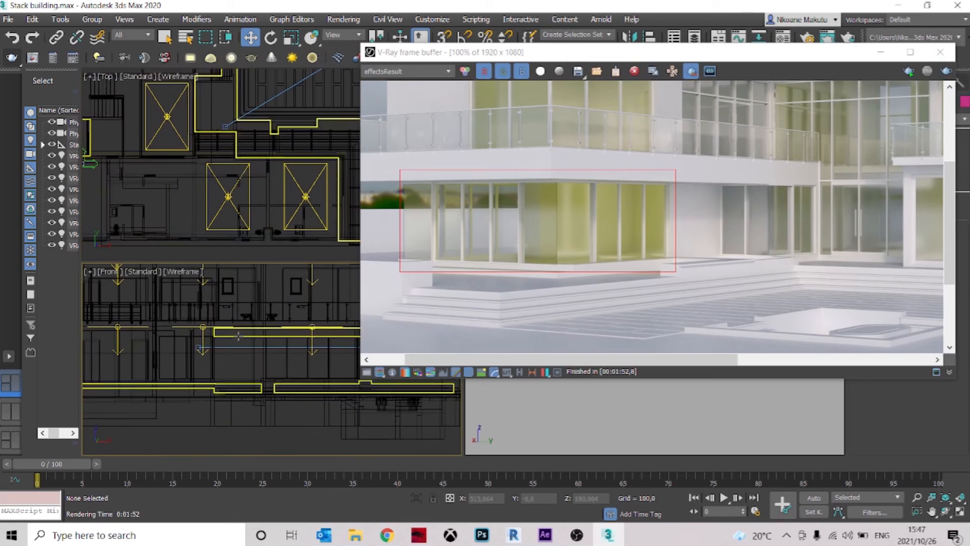
pyautogui.click(165, 37)
pyautogui.click(202, 327)
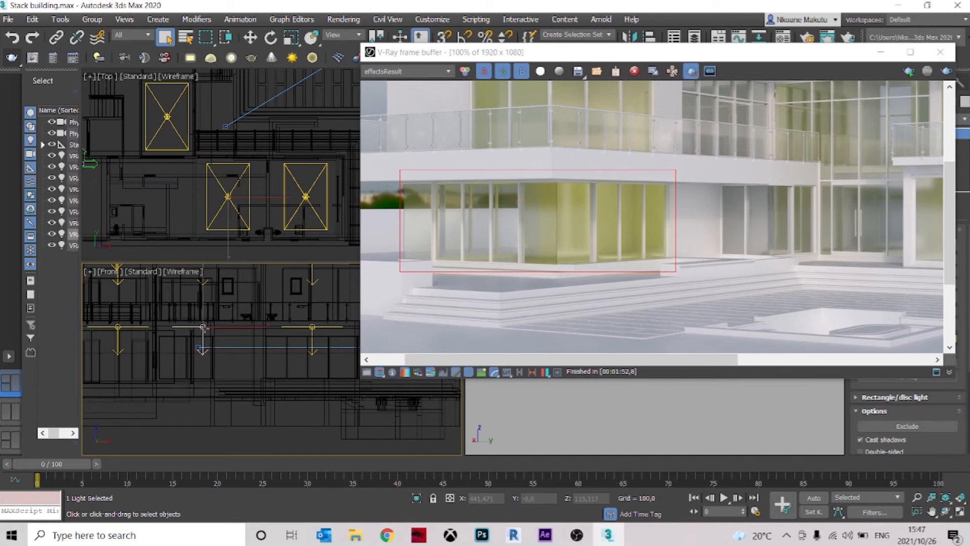
pyautogui.click(132, 35)
pyautogui.click(126, 79)
pyautogui.moveTo(226, 334); pyautogui.dragTo(179, 349, button='middle')
pyautogui.press('Delete')
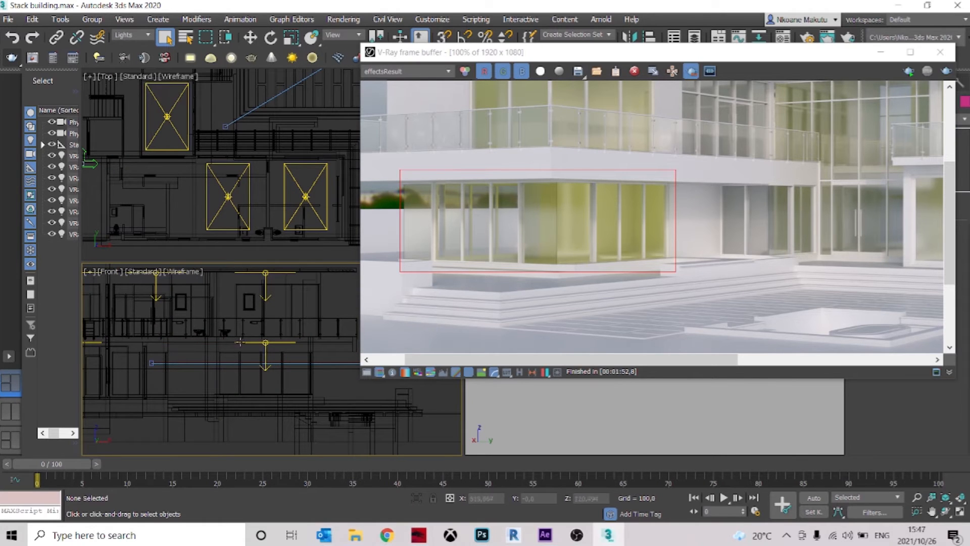
# Re-render the region around the near wing's ground-floor corner room with the reduced lighting
pyautogui.scroll(-2, 208, 354)
pyautogui.moveTo(193, 196); pyautogui.dragTo(208, 195, button='middle')
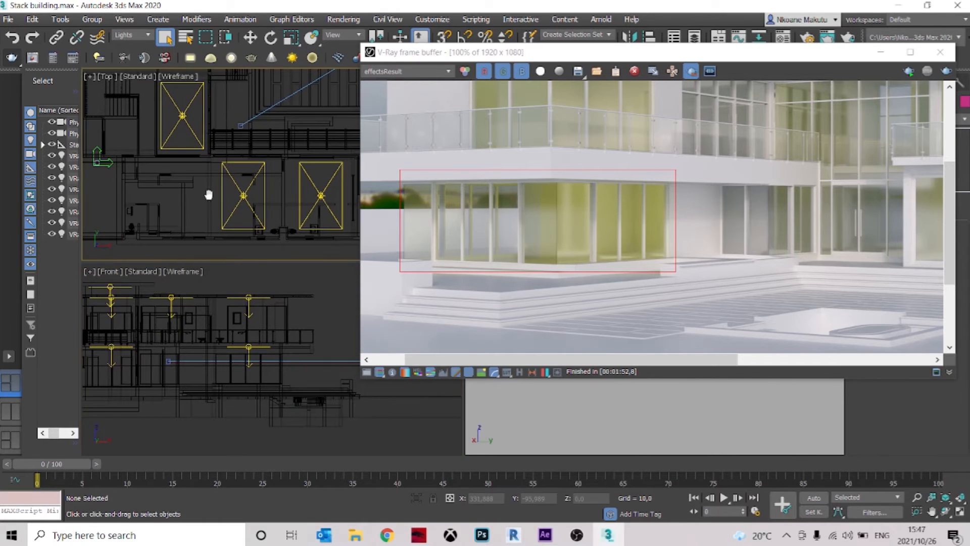
pyautogui.click(946, 71)
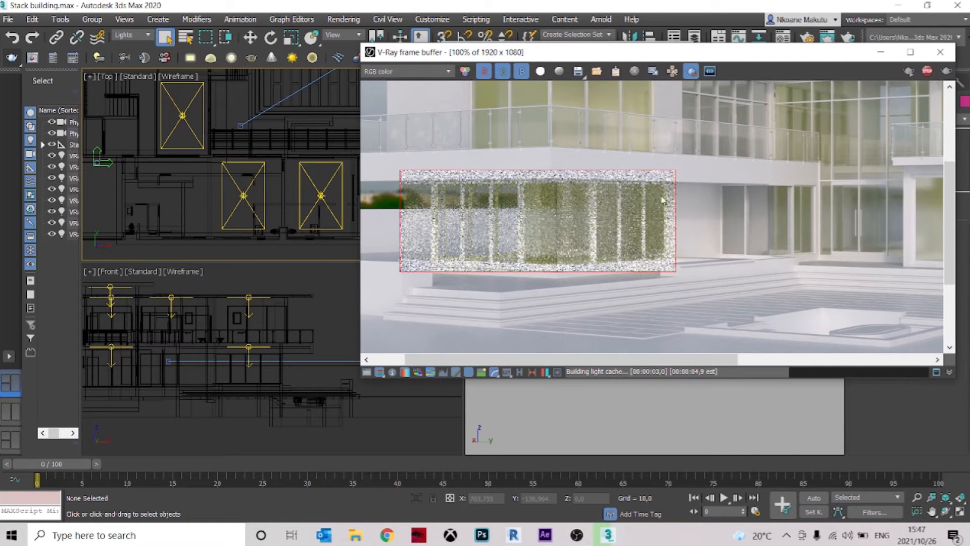
pyautogui.scroll(-2, 602, 216)
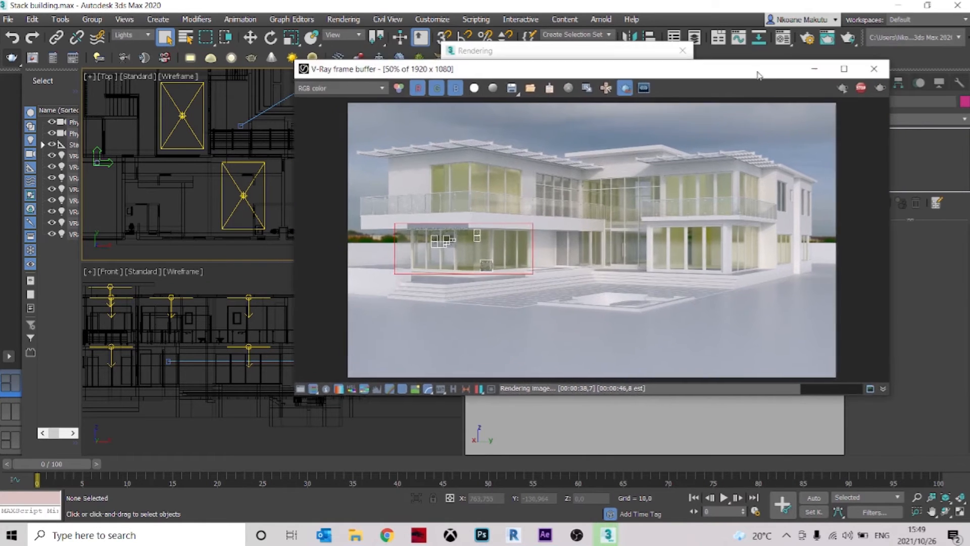
pyautogui.moveTo(757, 75); pyautogui.dragTo(744, 71)
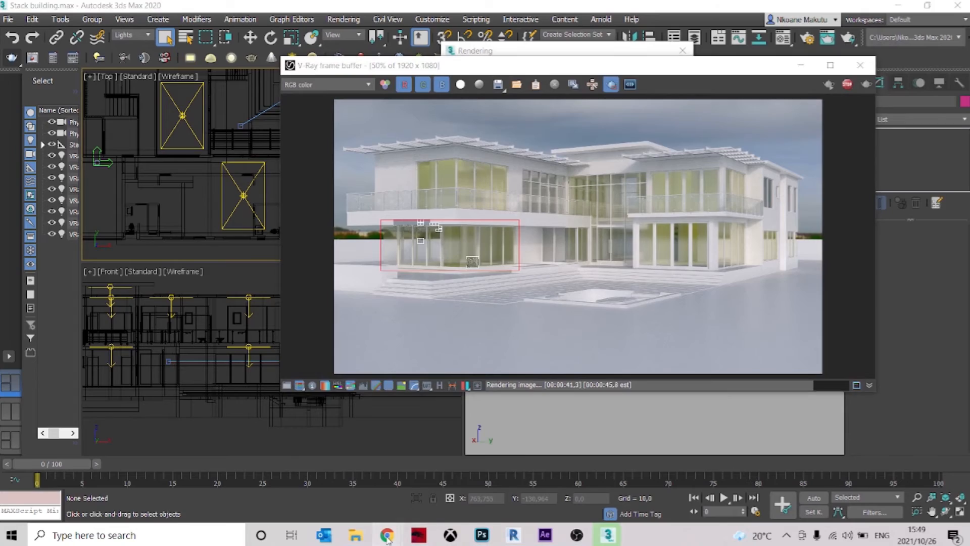
# Switch to Chrome, browse the EXTERIOR RENDERS image results for lighting references, and preview the Stillframe dusk house render
pyautogui.moveTo(387, 534)
pyautogui.click(460, 480)
pyautogui.scroll(-10, 337, 296)
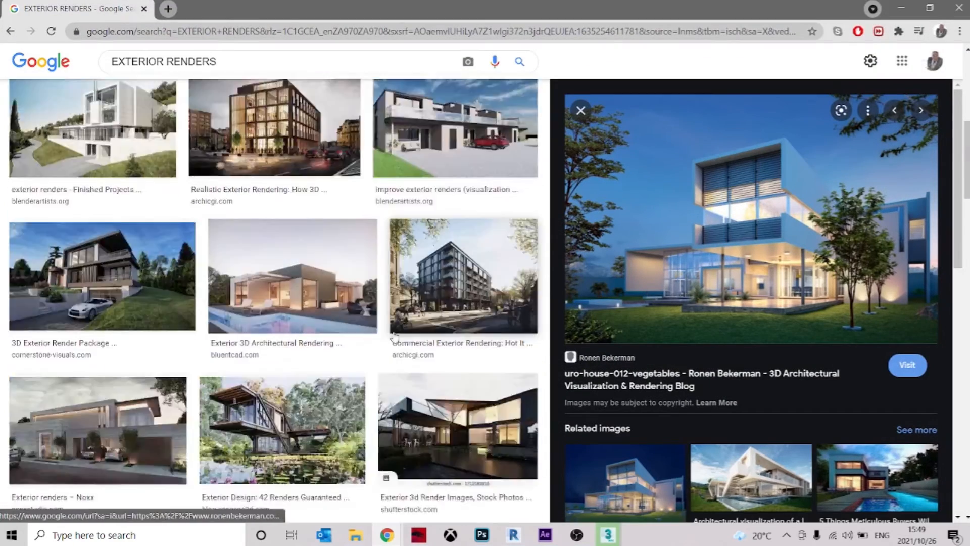
pyautogui.scroll(12, 387, 253)
pyautogui.scroll(-8, 387, 252)
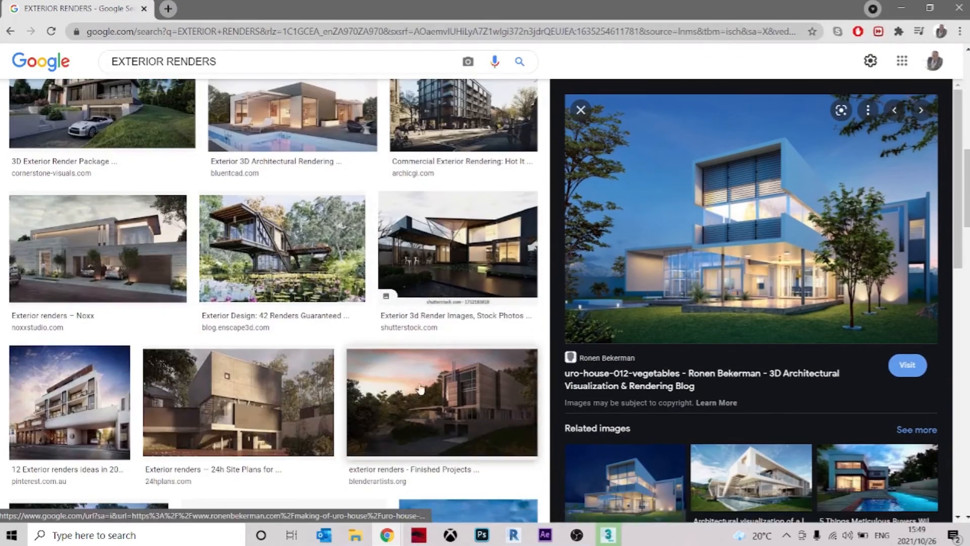
pyautogui.click(462, 227)
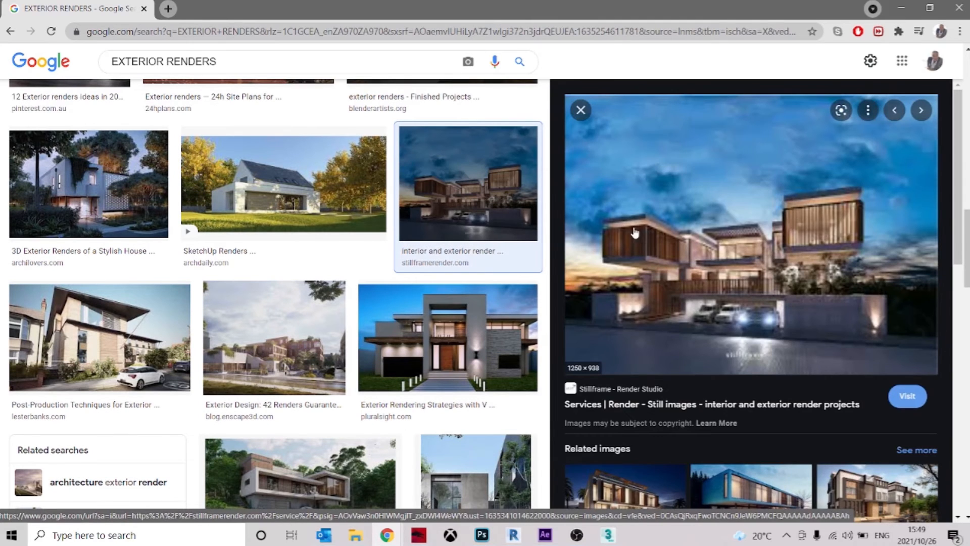
# Browse the images related to the Stillframe render and preview the photorealistic deluxe house night rendering as a lighting reference
pyautogui.keyDown('ctrl'); pyautogui.scroll(6, 712, 253); pyautogui.keyUp('ctrl')
pyautogui.keyDown('ctrl'); pyautogui.scroll(-5, 734, 273); pyautogui.keyUp('ctrl')
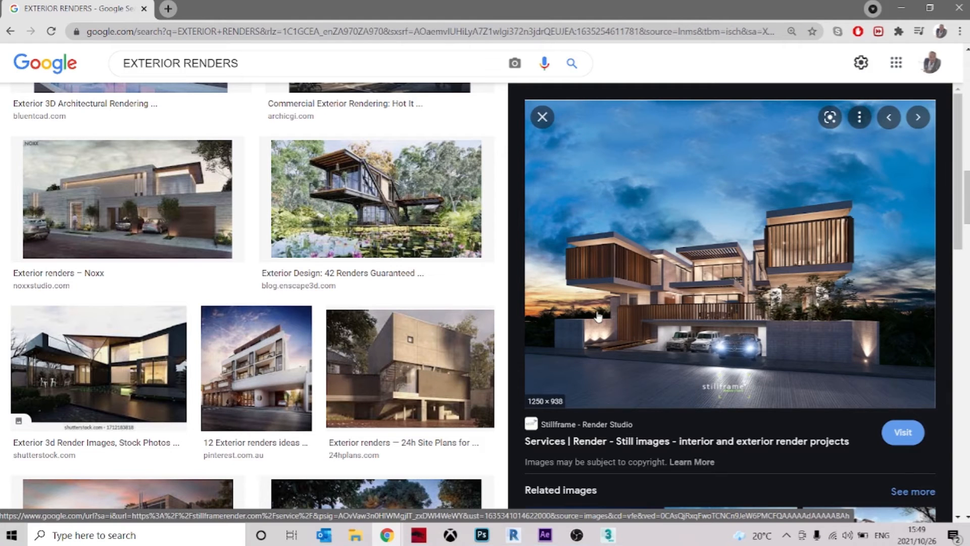
pyautogui.scroll(-6, 598, 316)
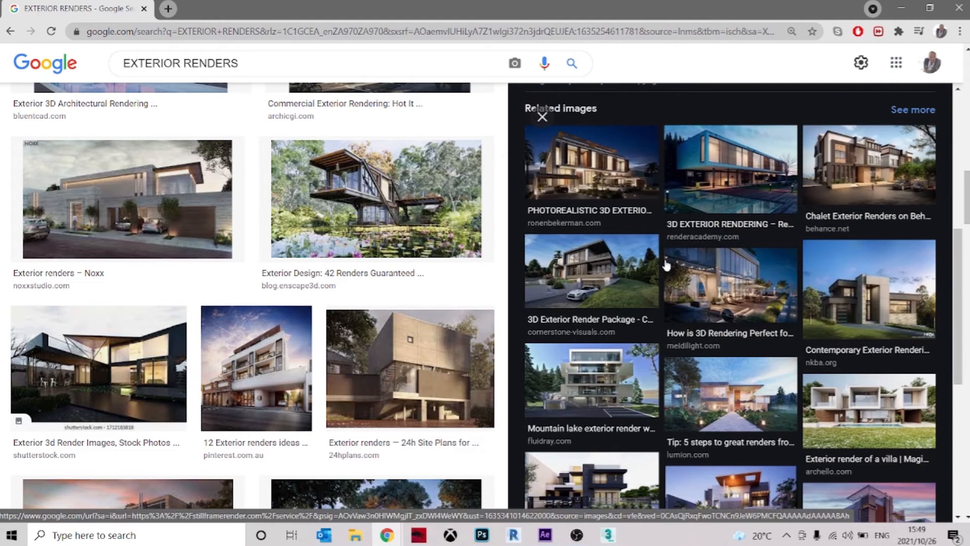
pyautogui.scroll(-10, 805, 320)
pyautogui.scroll(12, 814, 327)
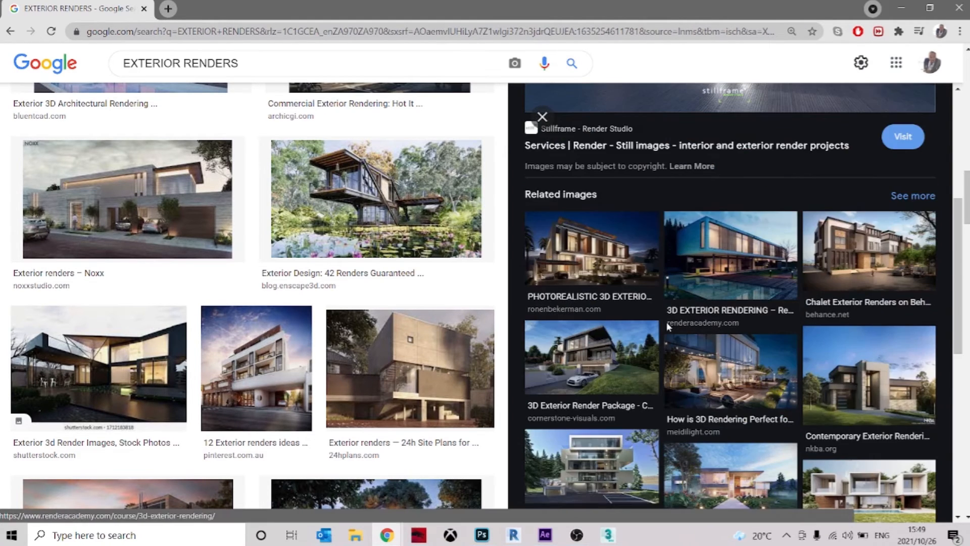
pyautogui.click(595, 251)
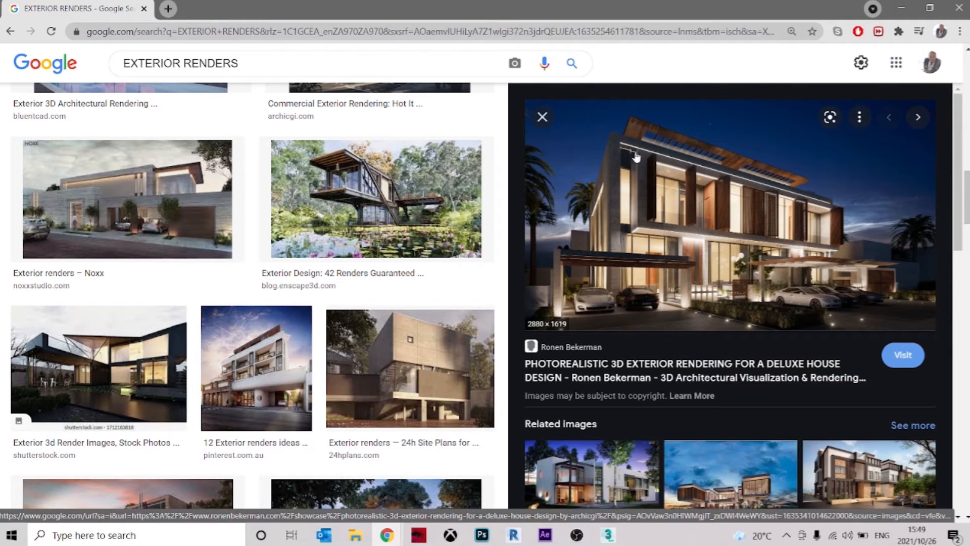
# Switch back to 3ds Max, examine the last house render in the enlarged V-Ray frame buffer, and minimise the buffer
pyautogui.click(902, 9)
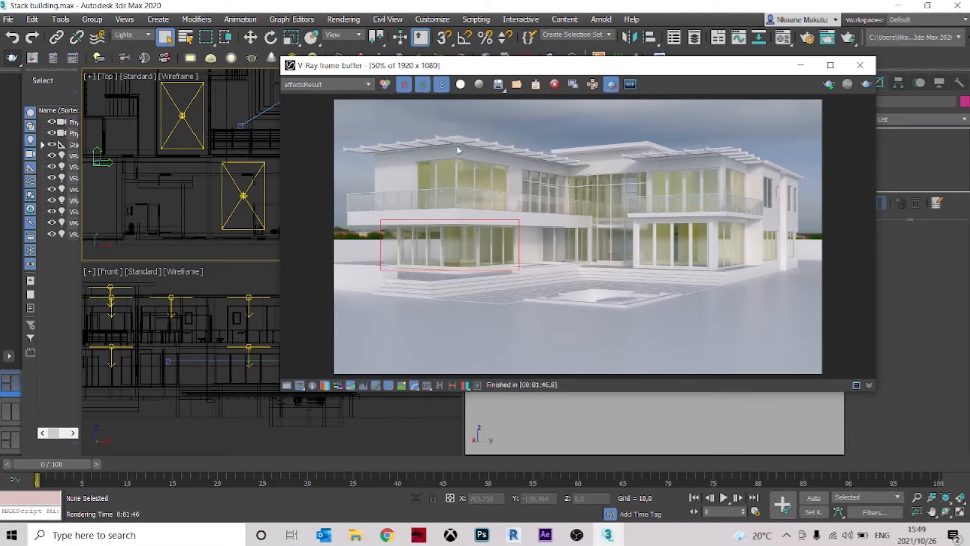
pyautogui.scroll(1, 457, 150)
pyautogui.scroll(-1, 339, 160)
pyautogui.click(830, 64)
pyautogui.scroll(1, 323, 175)
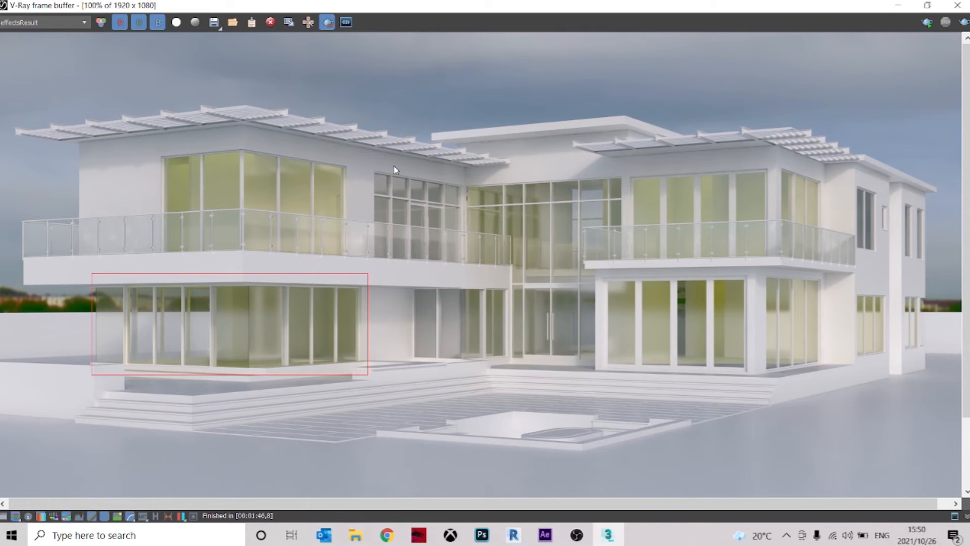
pyautogui.scroll(-1, 393, 166)
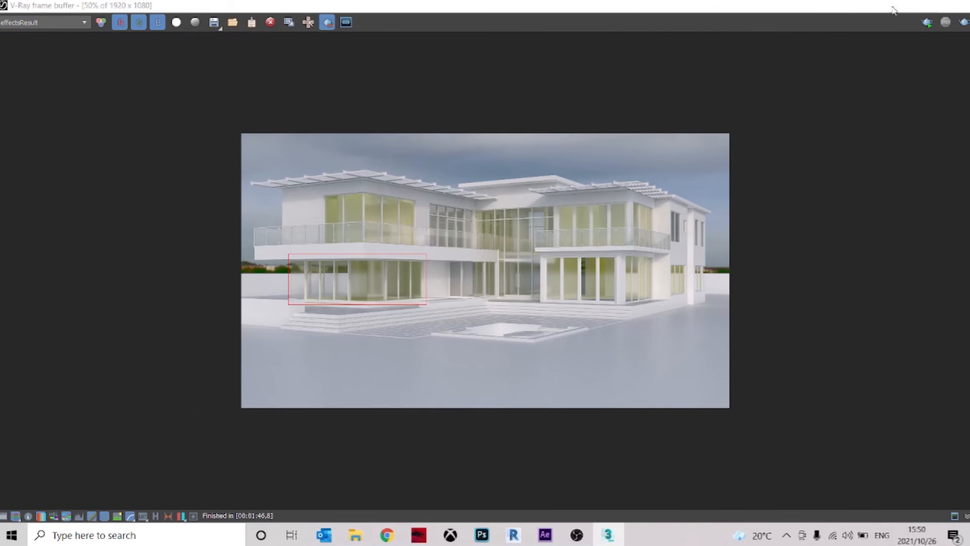
pyautogui.click(894, 9)
# Change the viewport layout to two side-by-side views showing Top and PhysCamera001
pyautogui.scroll(-2, 356, 173)
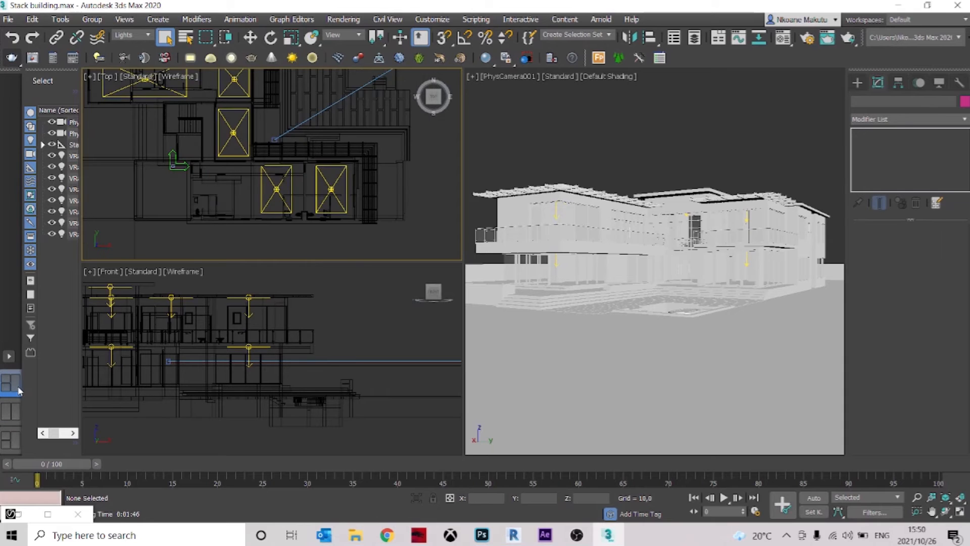
pyautogui.click(11, 358)
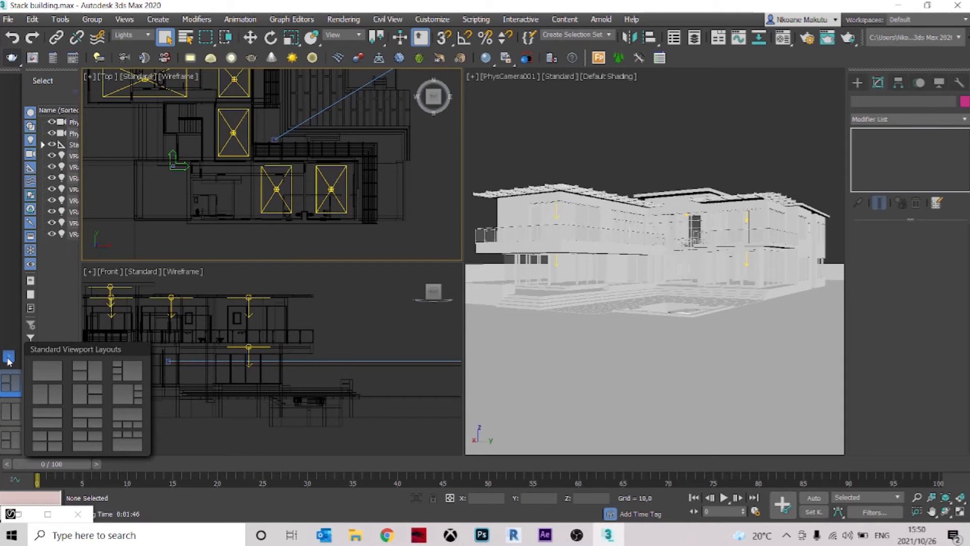
pyautogui.scroll(3, 362, 166)
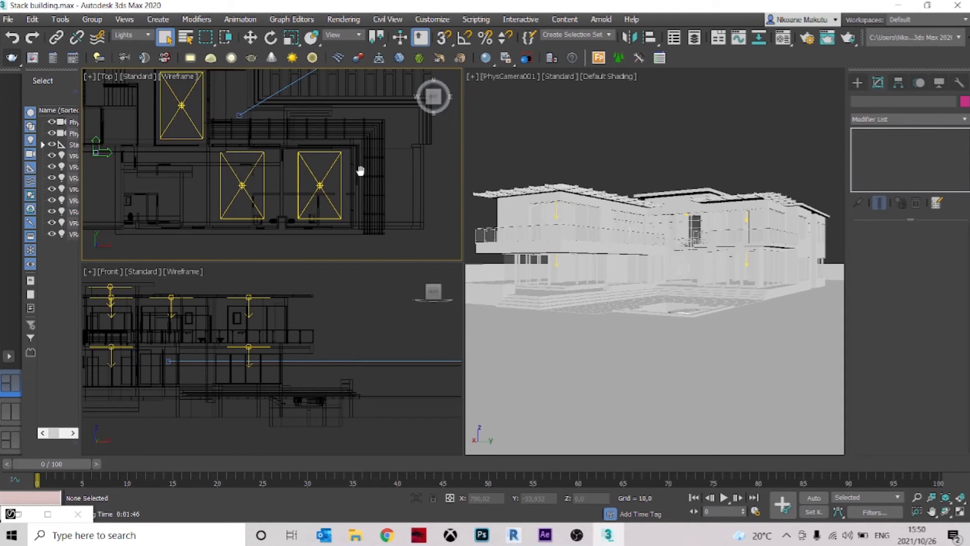
pyautogui.click(6, 416)
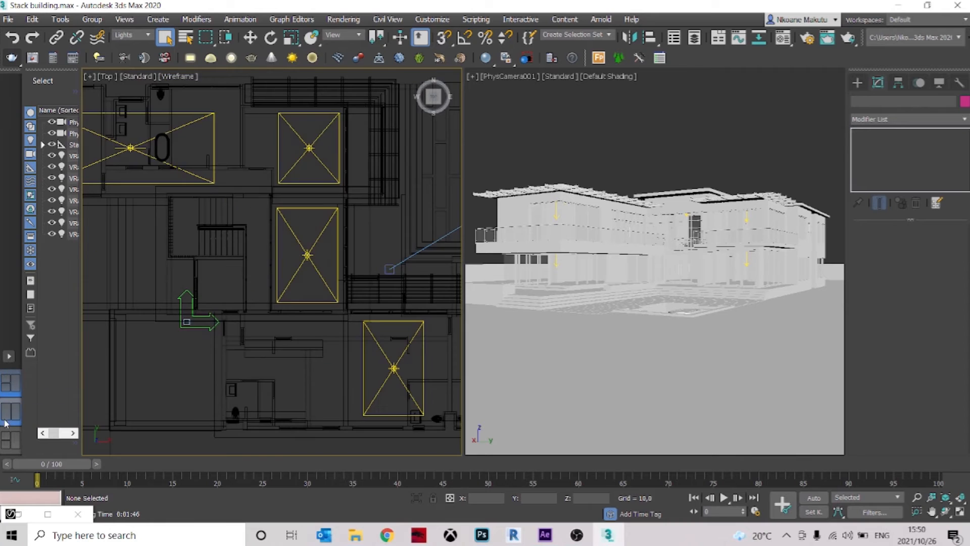
# Draw a narrow V-Ray plane light, about 2.7 by 255, along the outer wall of the near wing's corner room in Top view
pyautogui.scroll(-2, 393, 219)
pyautogui.moveTo(371, 232); pyautogui.dragTo(213, 164, button='middle')
pyautogui.scroll(5, 423, 284)
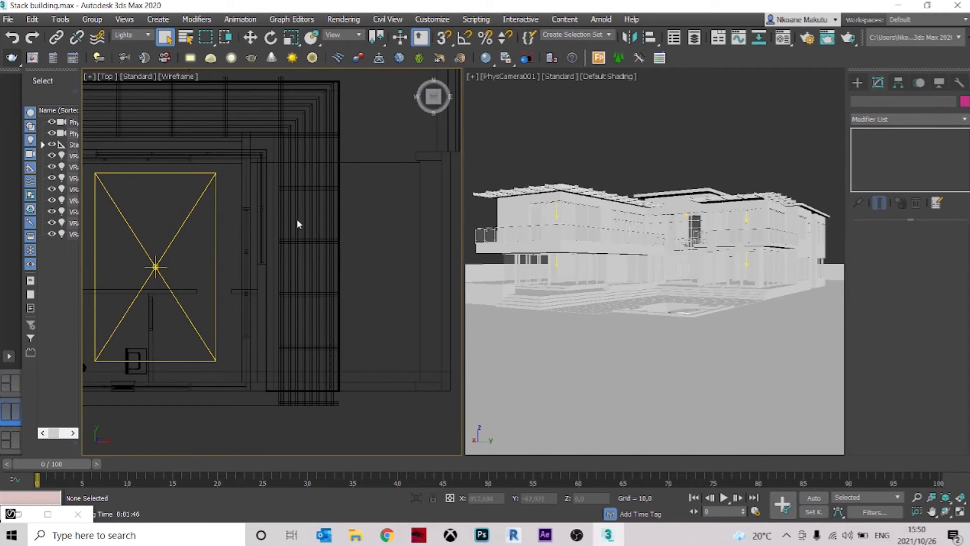
pyautogui.click(190, 58)
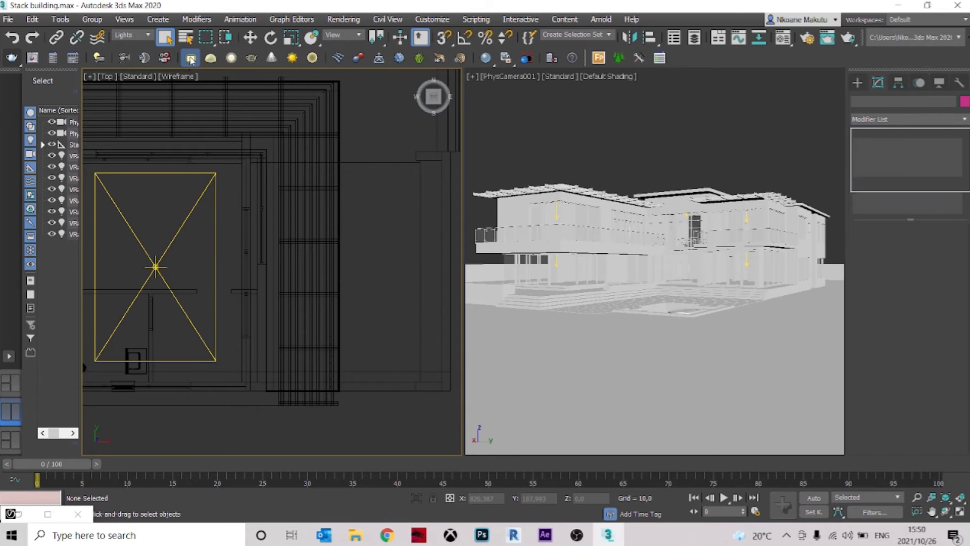
pyautogui.moveTo(267, 390); pyautogui.dragTo(270, 148)
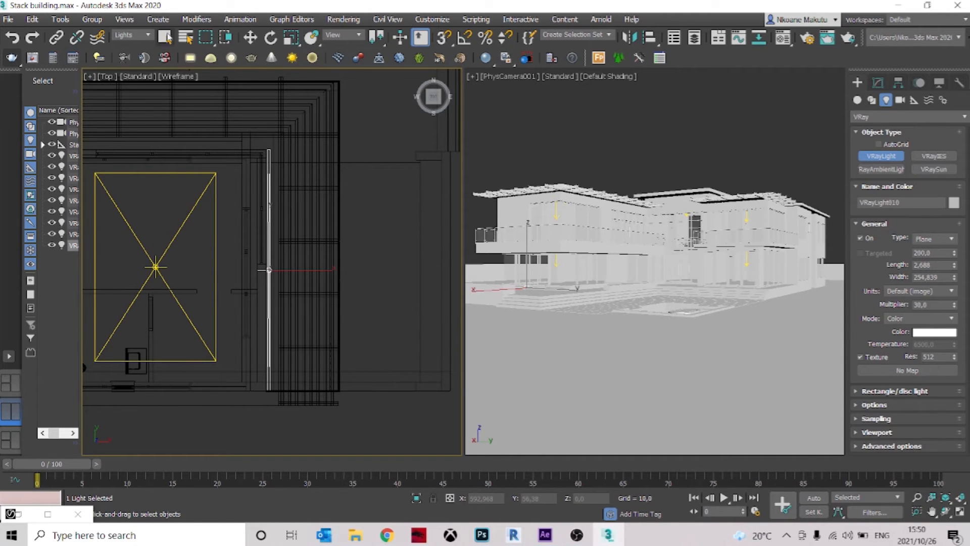
pyautogui.click(165, 37)
# Switch the camera viewport to a Front view with Wireframe Override and frame the new strip light
pyautogui.click(540, 79)
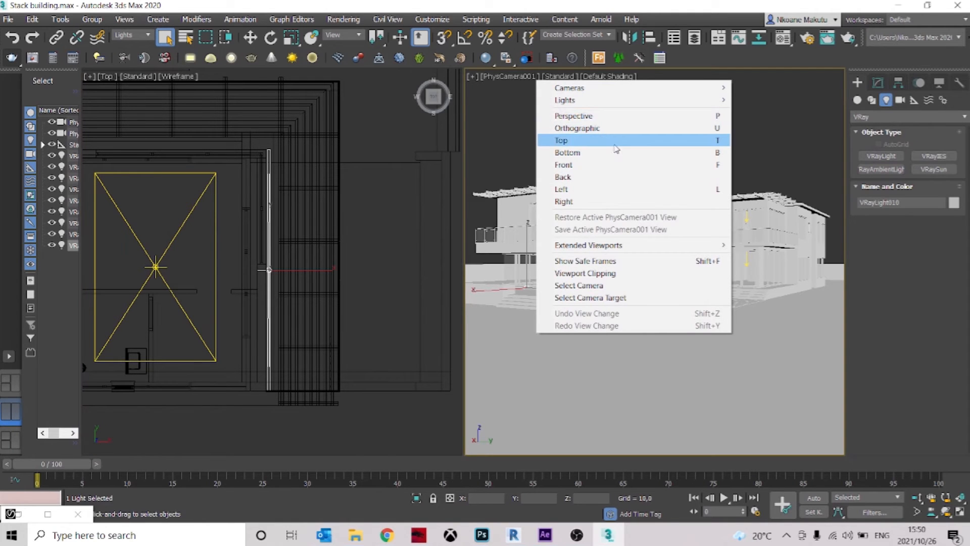
pyautogui.click(617, 165)
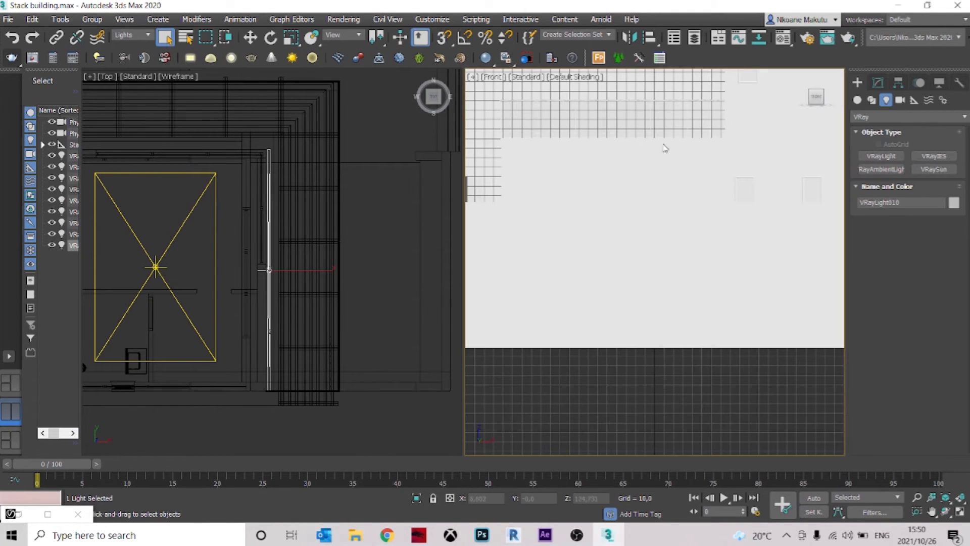
pyautogui.scroll(-6, 628, 230)
pyautogui.scroll(2, 641, 219)
pyautogui.scroll(-2, 643, 222)
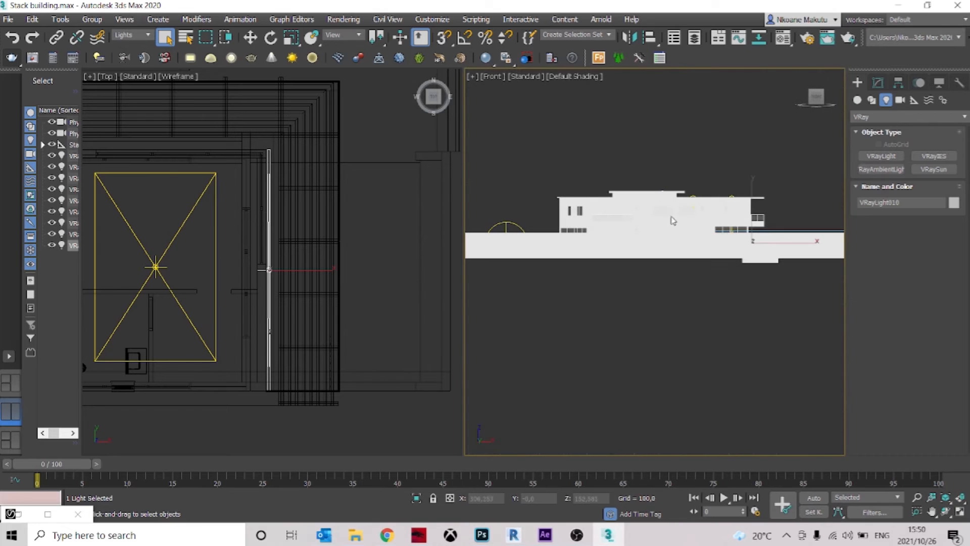
pyautogui.click(576, 76)
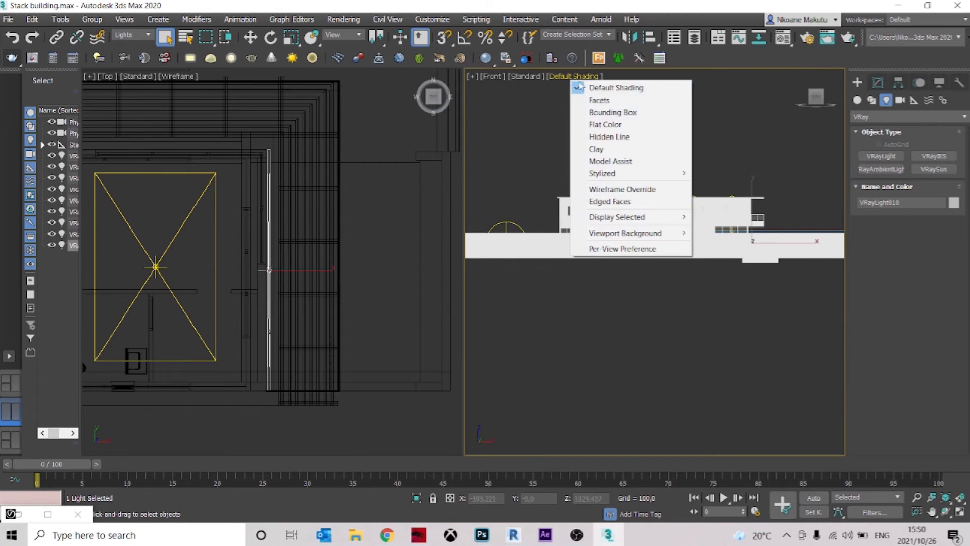
pyautogui.click(612, 193)
pyautogui.scroll(5, 757, 253)
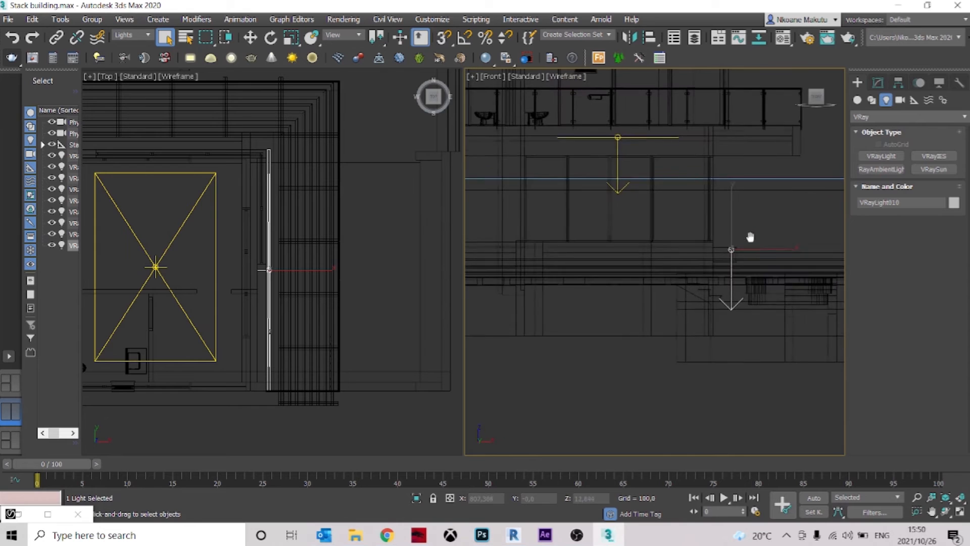
# Raise the strip light in Front view to the underside of the upper roof overhang, at a Z of about 267.4
pyautogui.press('w')
pyautogui.moveTo(732, 215); pyautogui.dragTo(743, 84)
pyautogui.moveTo(752, 130); pyautogui.dragTo(669, 373, button='middle')
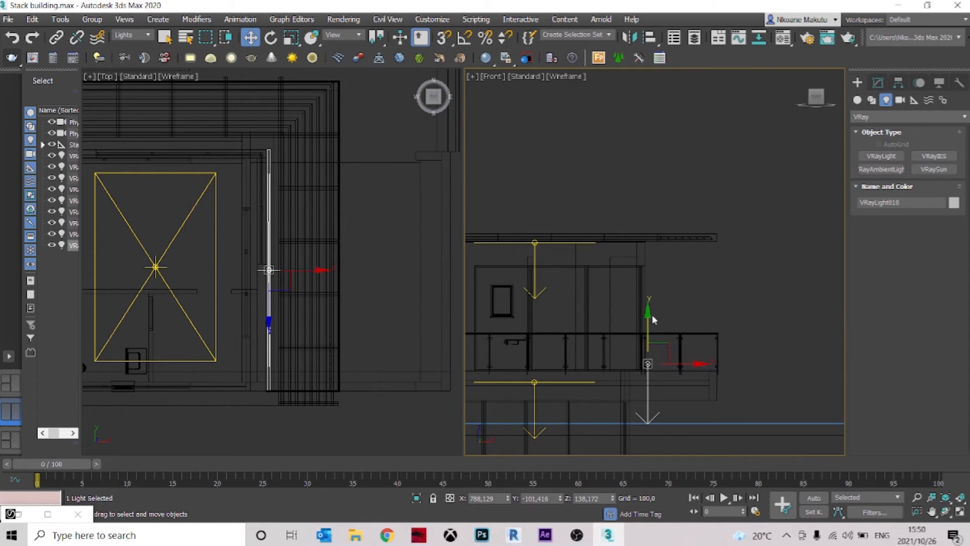
pyautogui.moveTo(650, 314); pyautogui.dragTo(652, 207)
pyautogui.scroll(7, 650, 245)
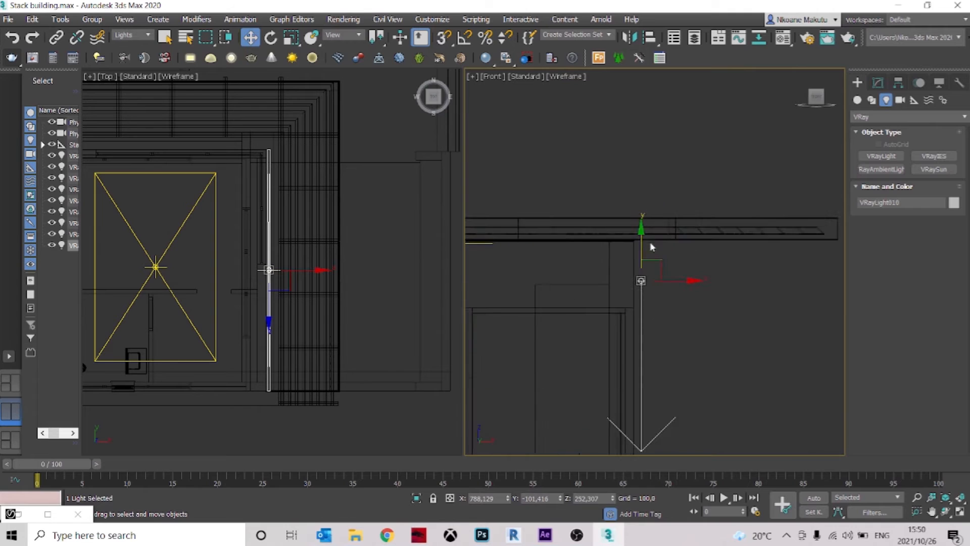
pyautogui.scroll(4, 638, 271)
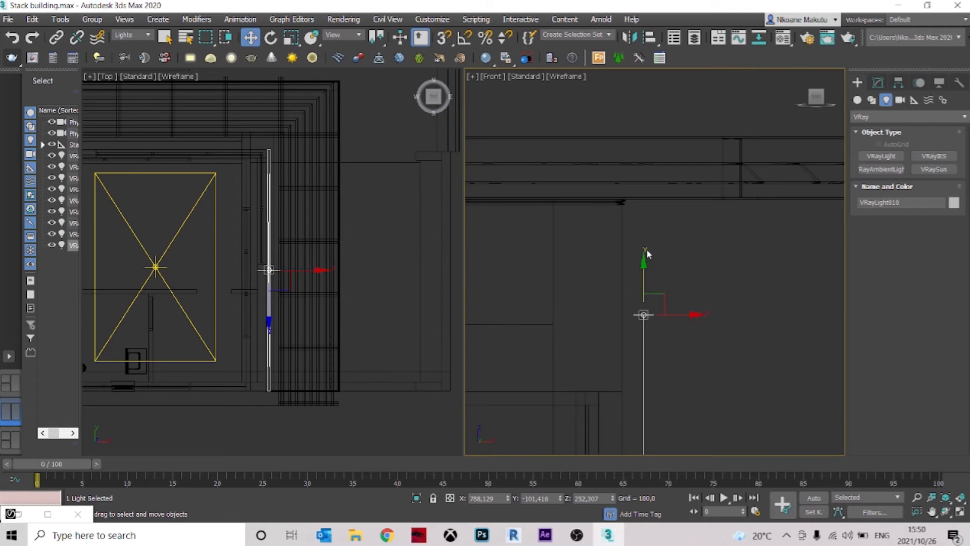
pyautogui.click(647, 283)
pyautogui.click(646, 323)
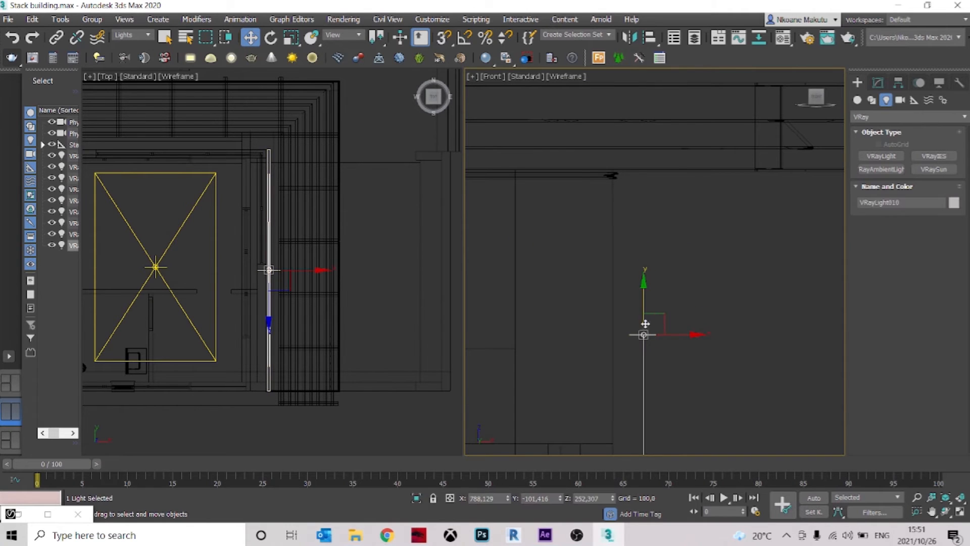
pyautogui.moveTo(644, 302); pyautogui.dragTo(637, 173)
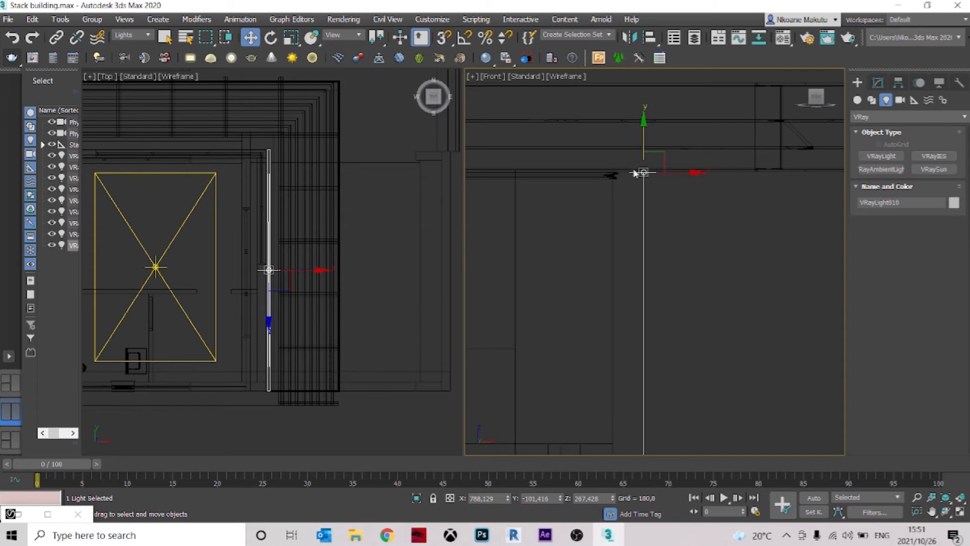
# Nudge the strip light against the wall just beneath the roof, to about X 786.1 and Z 267.5
pyautogui.moveTo(632, 238); pyautogui.dragTo(629, 288, button='middle')
pyautogui.moveTo(697, 244); pyautogui.dragTo(657, 233)
pyautogui.scroll(2, 588, 234)
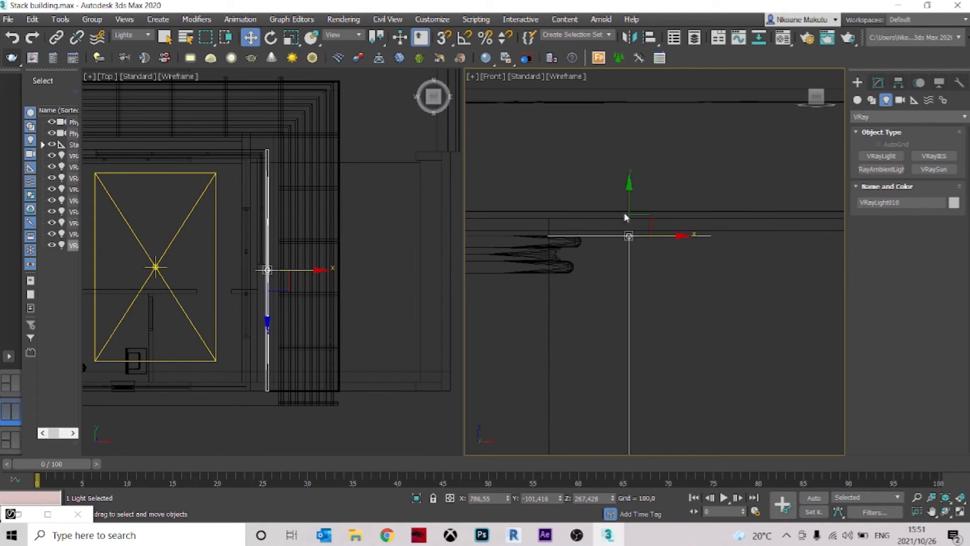
pyautogui.moveTo(631, 193); pyautogui.dragTo(630, 188)
pyautogui.scroll(2, 598, 233)
pyautogui.moveTo(697, 232); pyautogui.dragTo(663, 238)
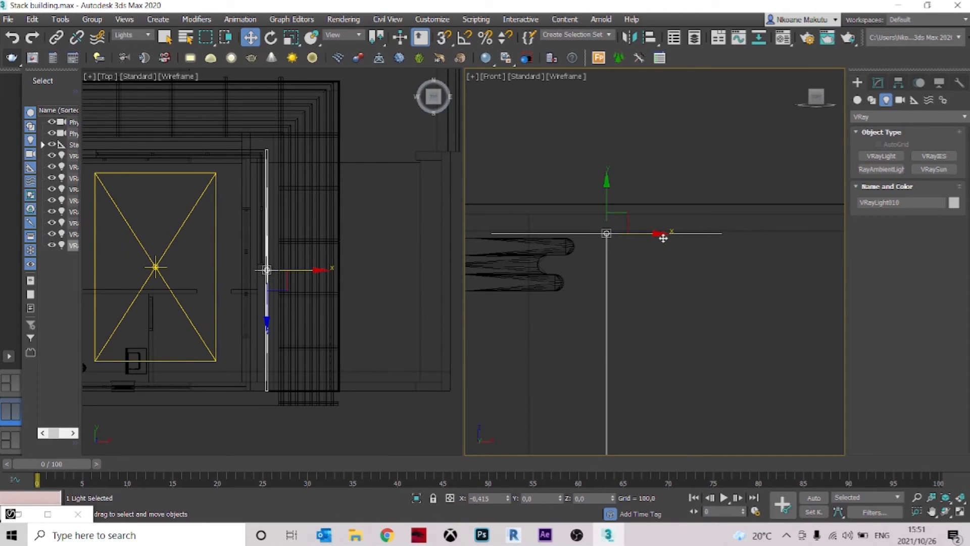
pyautogui.moveTo(663, 238); pyautogui.dragTo(663, 238)
# Turn off Affect reflections and Affect specular for the strip light
pyautogui.click(878, 83)
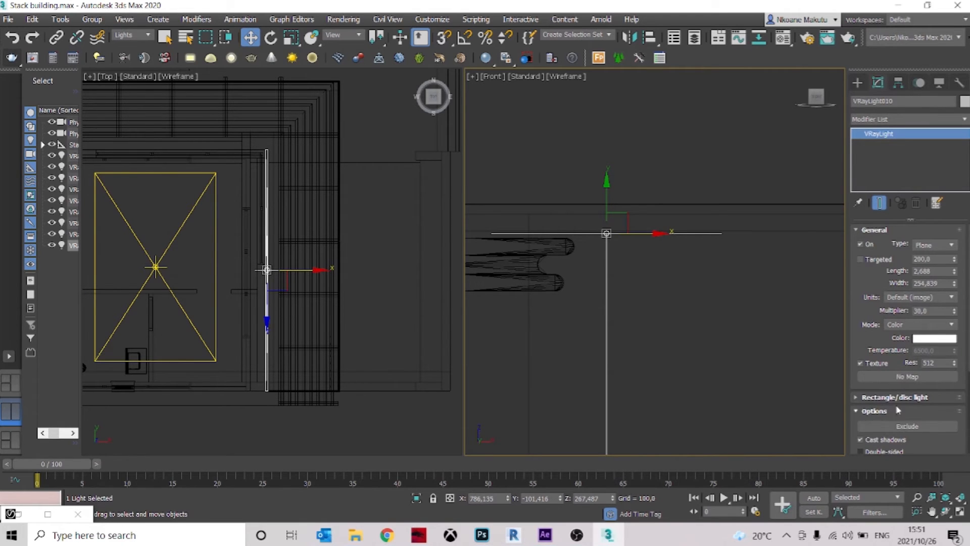
pyautogui.scroll(-3, 897, 417)
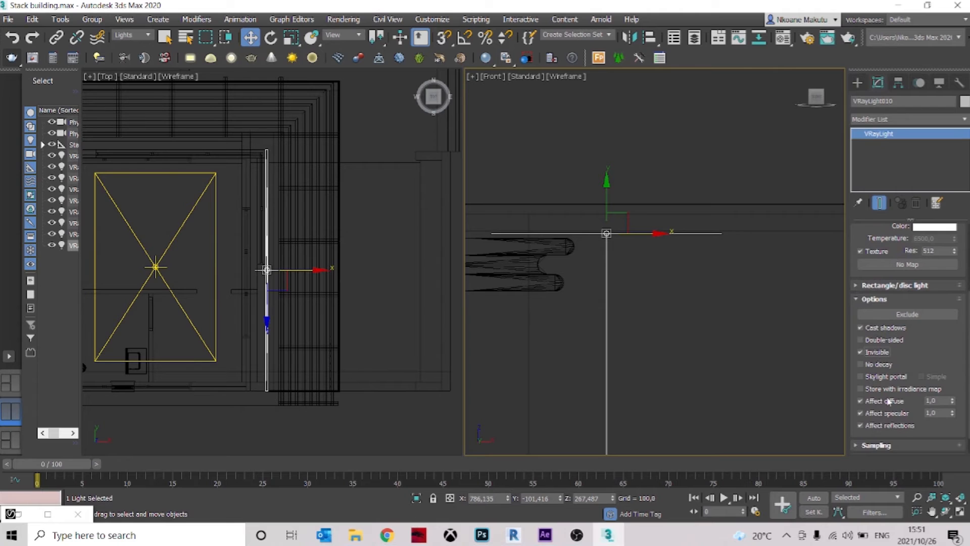
pyautogui.click(884, 426)
pyautogui.click(883, 414)
pyautogui.moveTo(879, 263); pyautogui.dragTo(878, 375)
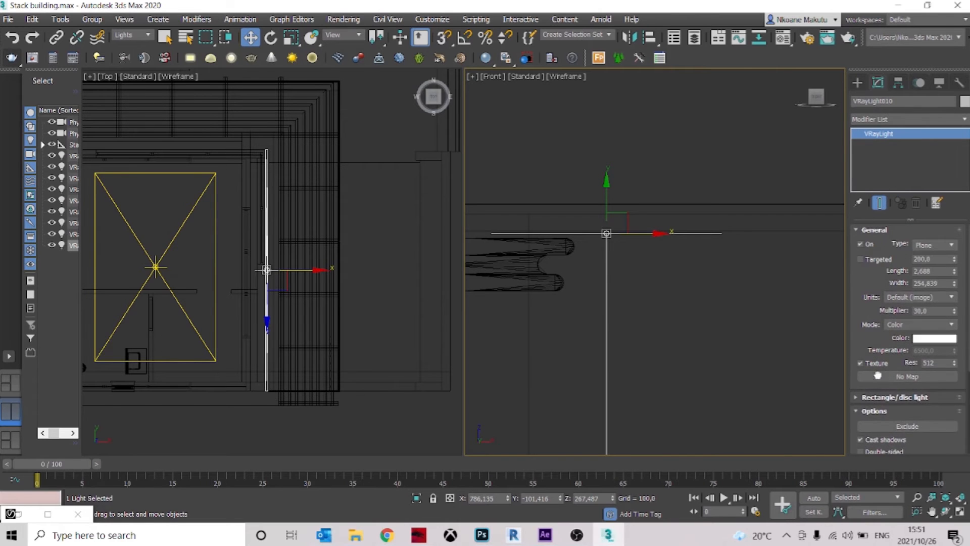
# Deselect the light, restore the PhysCamera001 view, and reopen the V-Ray frame buffer
pyautogui.click(566, 158)
pyautogui.press('c')
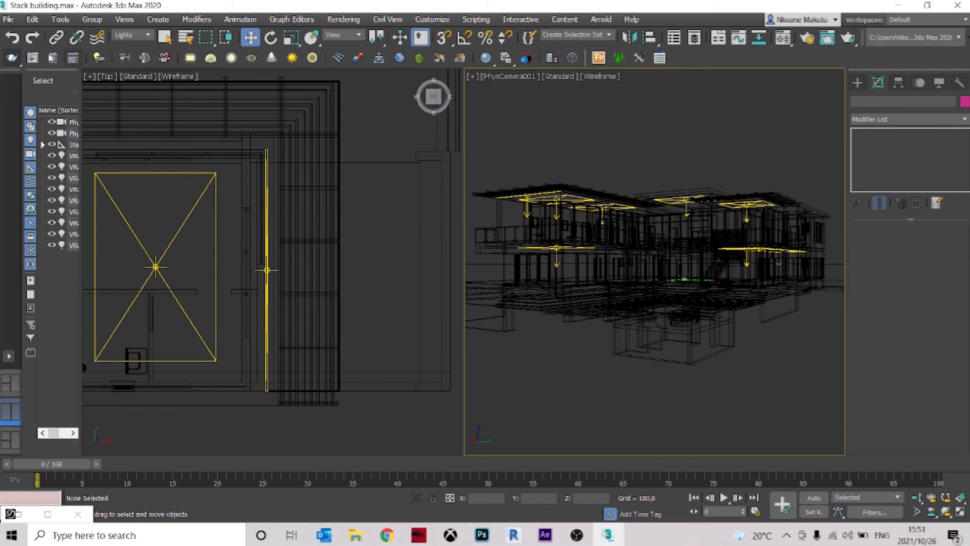
pyautogui.click(33, 58)
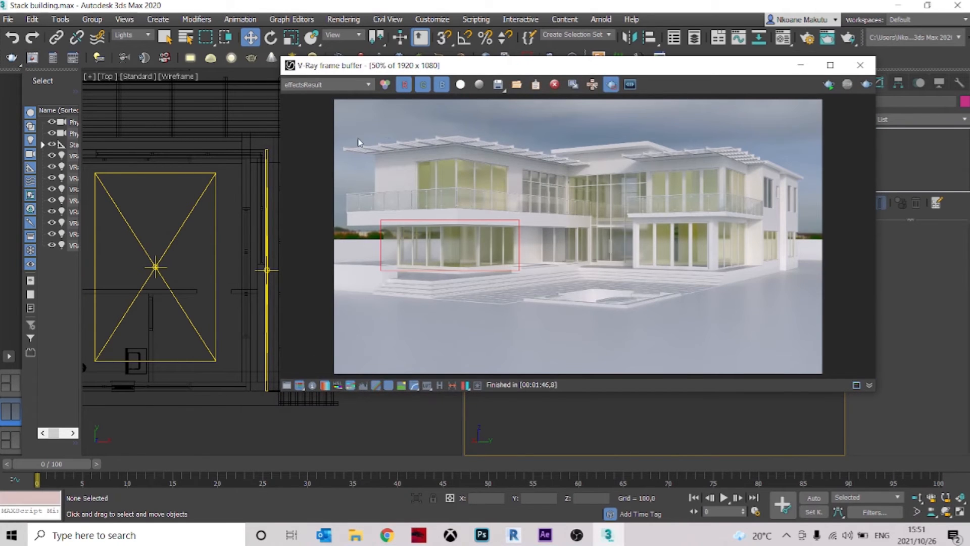
# Replace the render region with a small one around the roof underside above the upper corner room's windows
pyautogui.click(611, 85)
pyautogui.scroll(1, 415, 150)
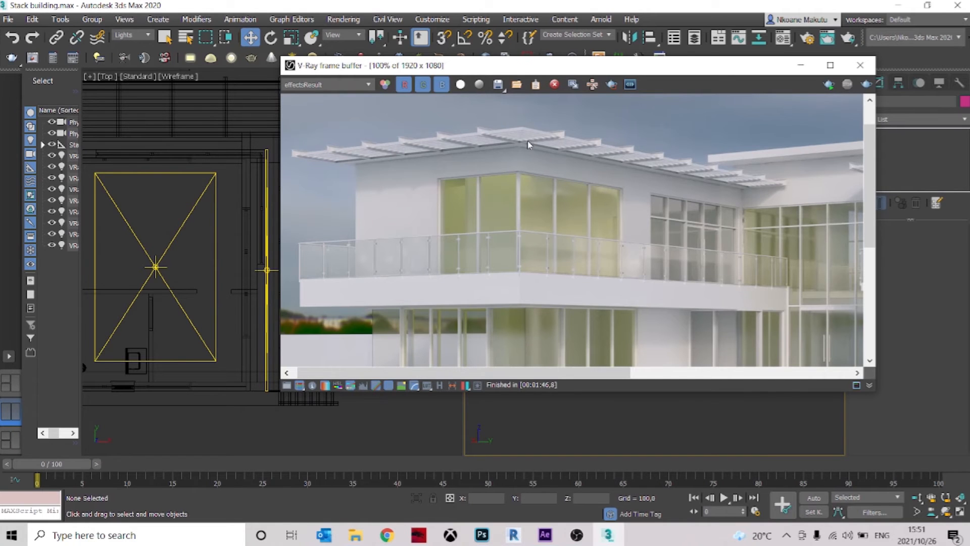
pyautogui.click(611, 85)
pyautogui.moveTo(525, 138); pyautogui.dragTo(434, 162)
pyautogui.scroll(1, 442, 150)
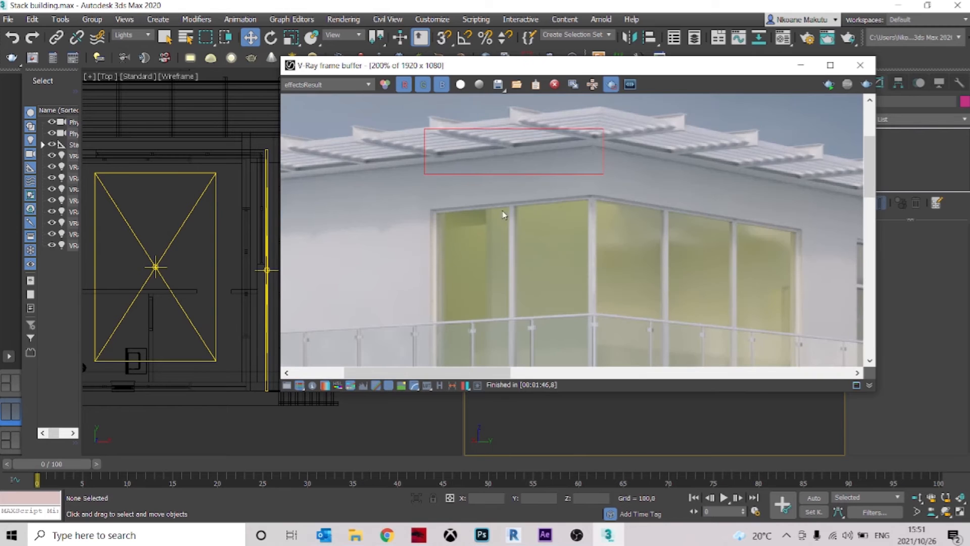
# Render the roof-underside region, inspect the strip light's glow, and switch off the region outline
pyautogui.click(866, 84)
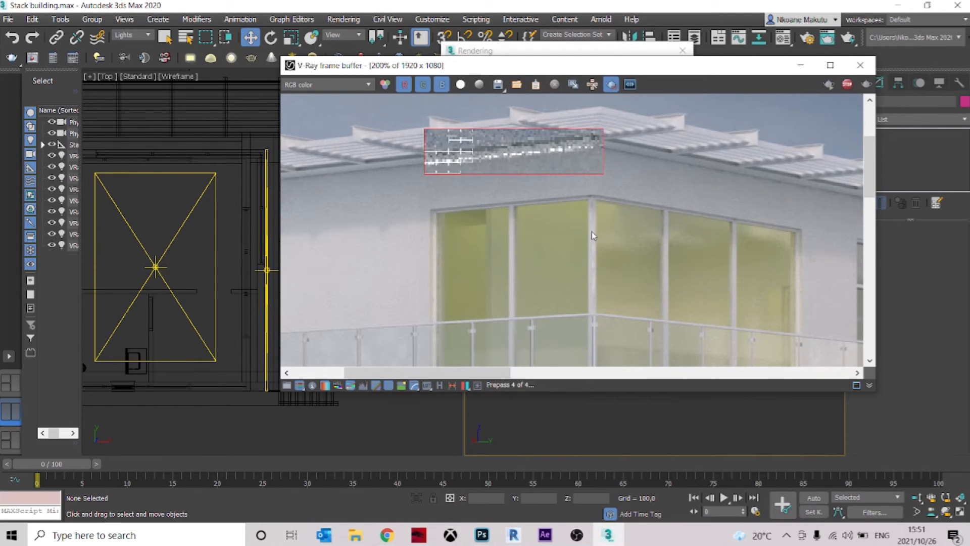
pyautogui.scroll(-3, 606, 202)
pyautogui.scroll(1, 440, 152)
pyautogui.scroll(1, 440, 151)
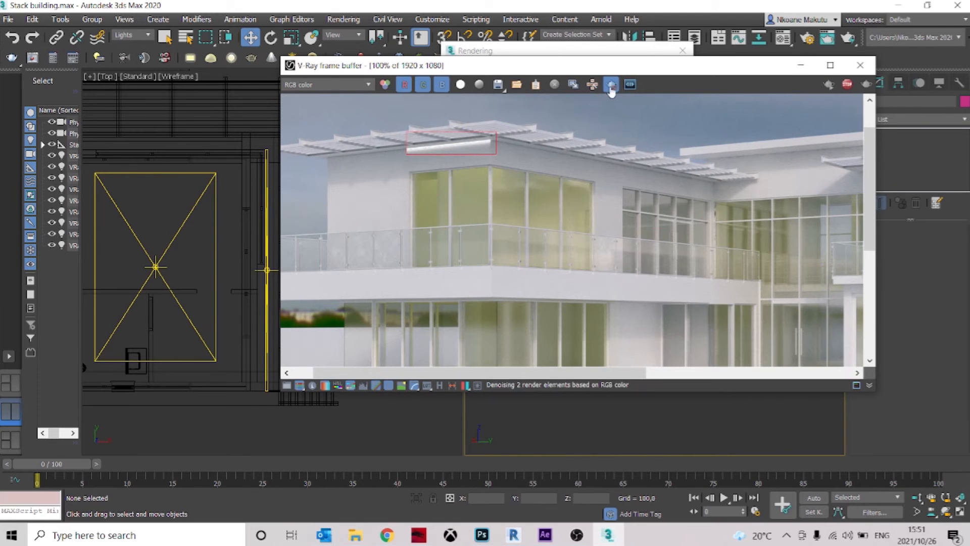
pyautogui.scroll(1, 470, 151)
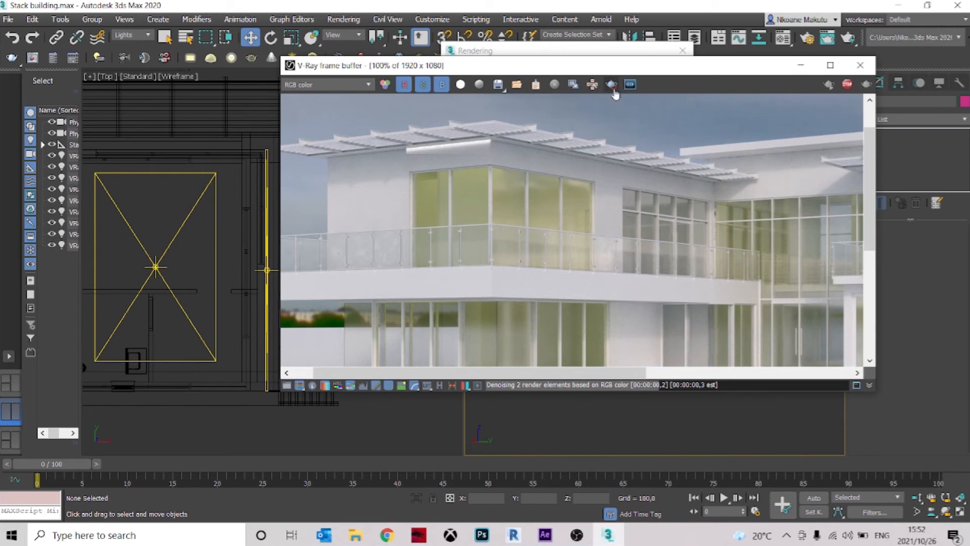
# Inspect the strip light's glow under the upper corner room's roof up close and turn off the render region
pyautogui.moveTo(576, 167); pyautogui.dragTo(683, 178, button='middle')
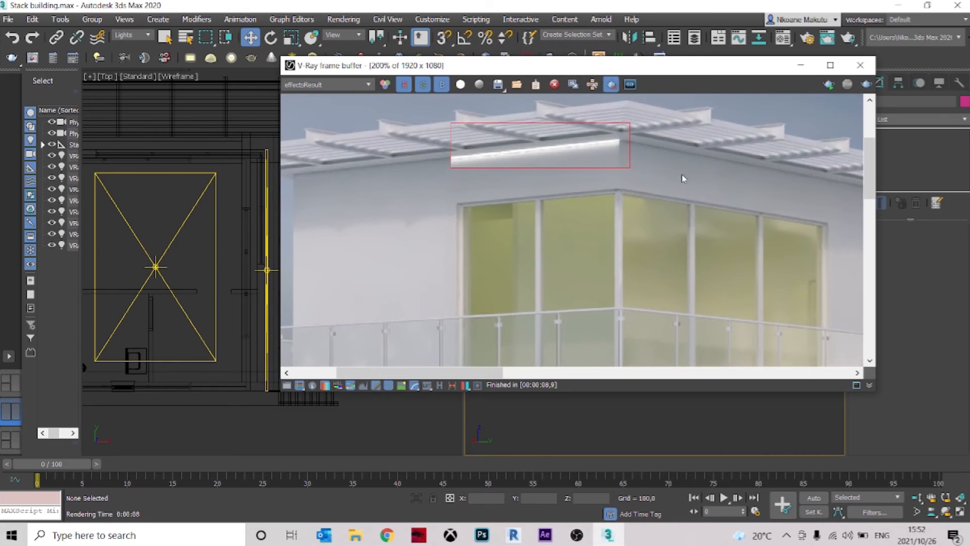
pyautogui.scroll(-1, 683, 185)
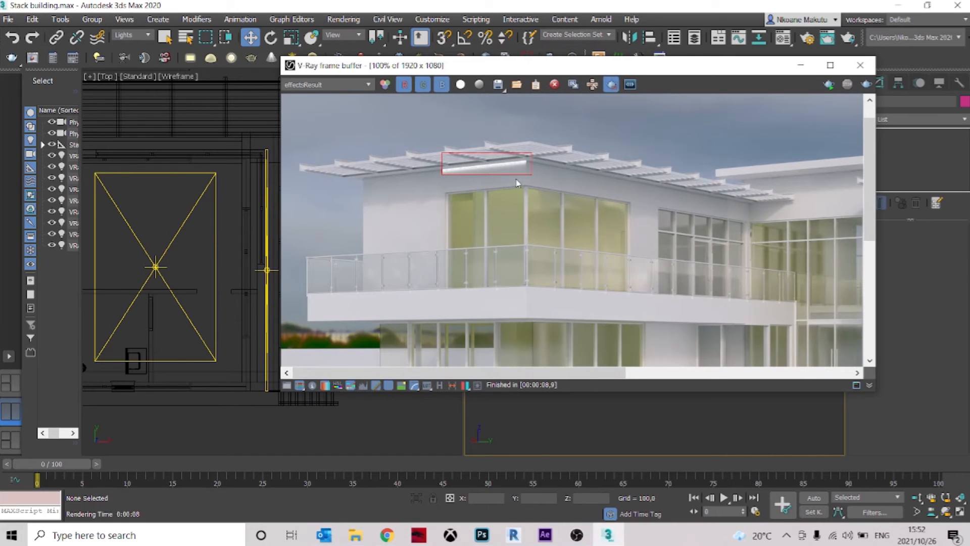
pyautogui.scroll(1, 499, 166)
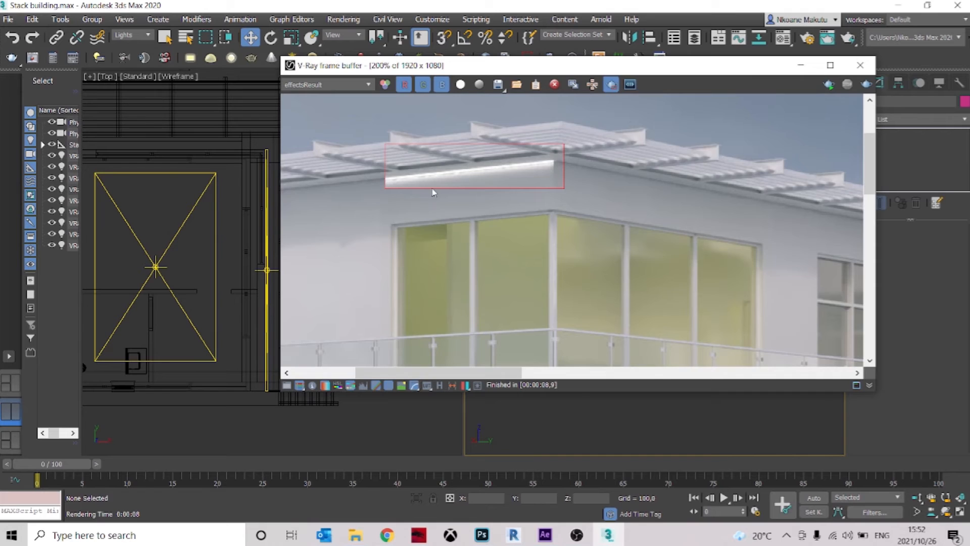
pyautogui.scroll(-2, 535, 176)
pyautogui.scroll(1, 428, 174)
pyautogui.click(612, 84)
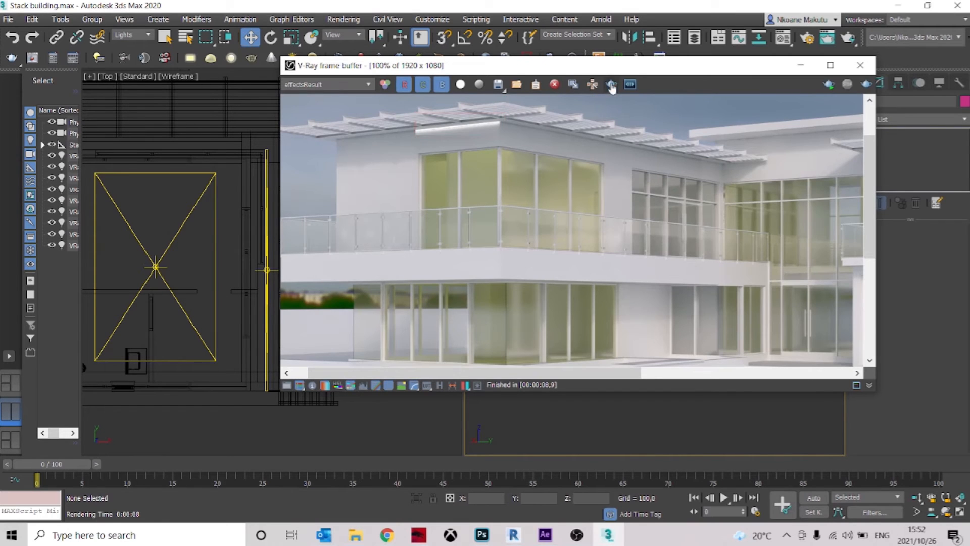
pyautogui.scroll(-1, 610, 170)
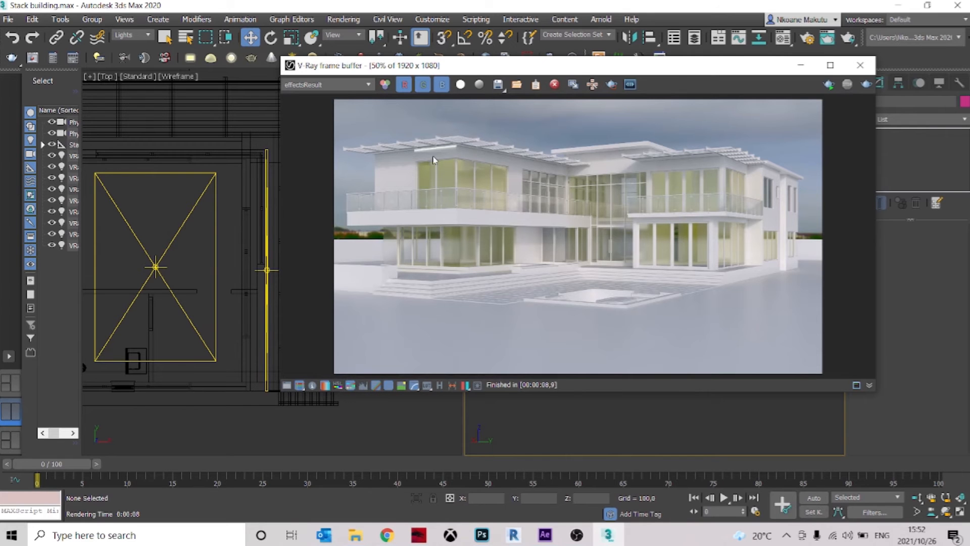
# Switch to the EXTERIOR RENDERS image search in Chrome, examine how reference houses are lit, and return to 3ds Max
pyautogui.moveTo(386, 535)
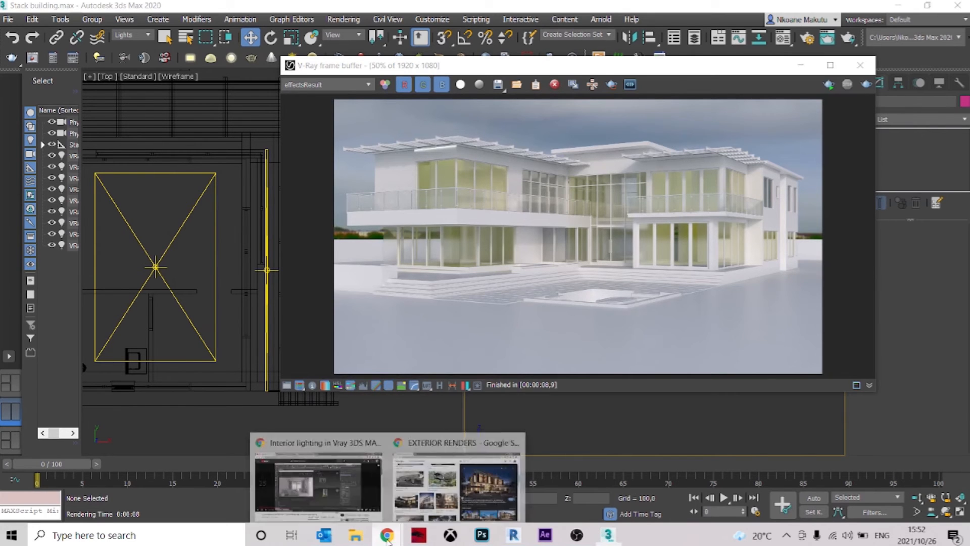
pyautogui.click(472, 482)
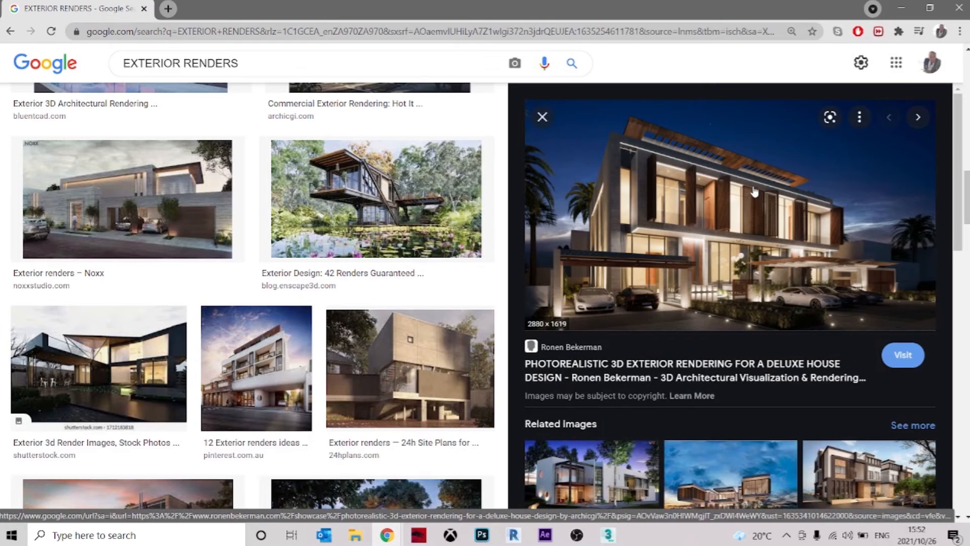
pyautogui.scroll(-3, 755, 194)
pyautogui.click(412, 182)
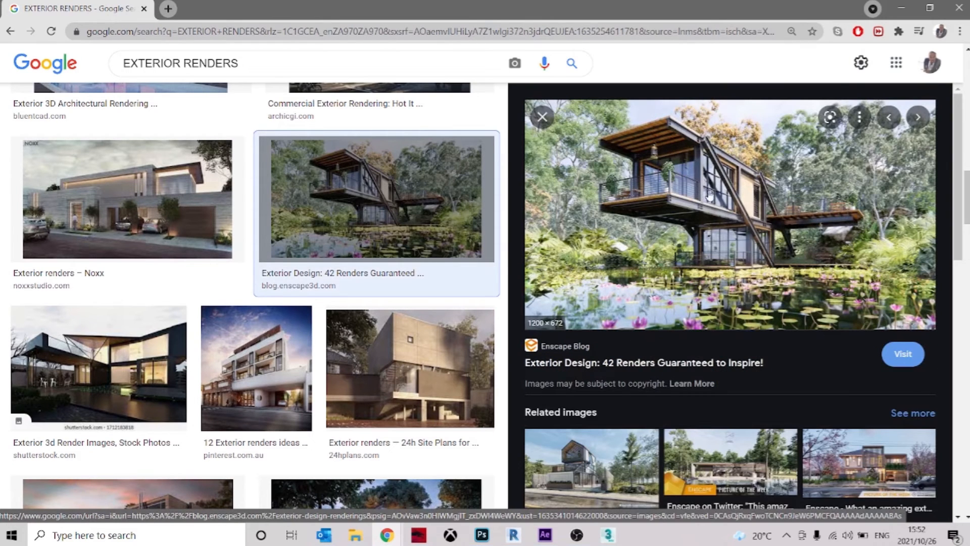
pyautogui.scroll(-5, 739, 229)
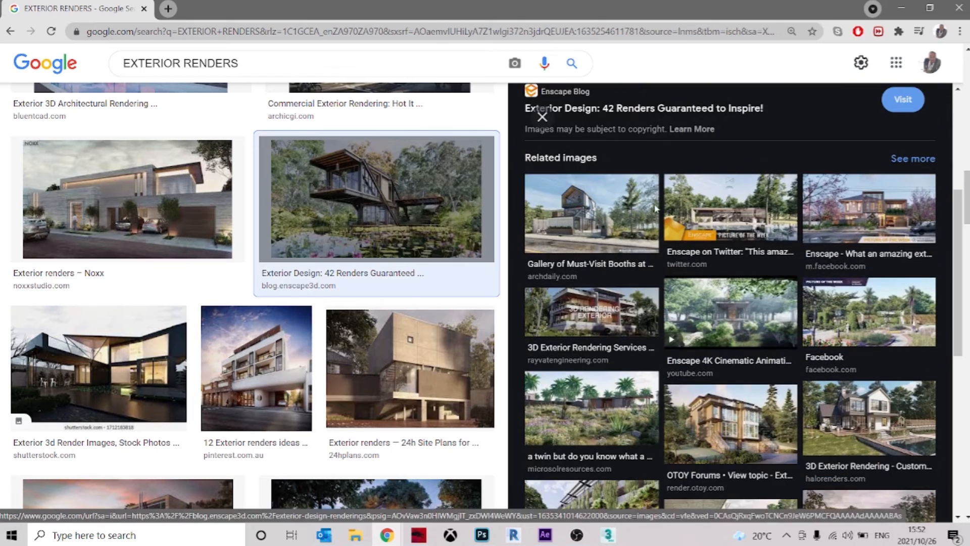
pyautogui.scroll(-4, 803, 339)
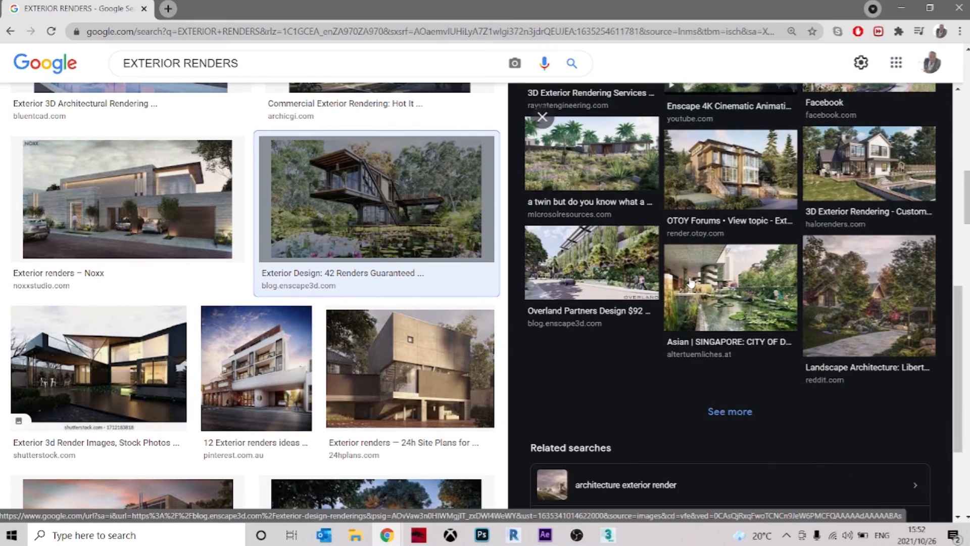
pyautogui.scroll(9, 786, 341)
pyautogui.scroll(-10, 449, 316)
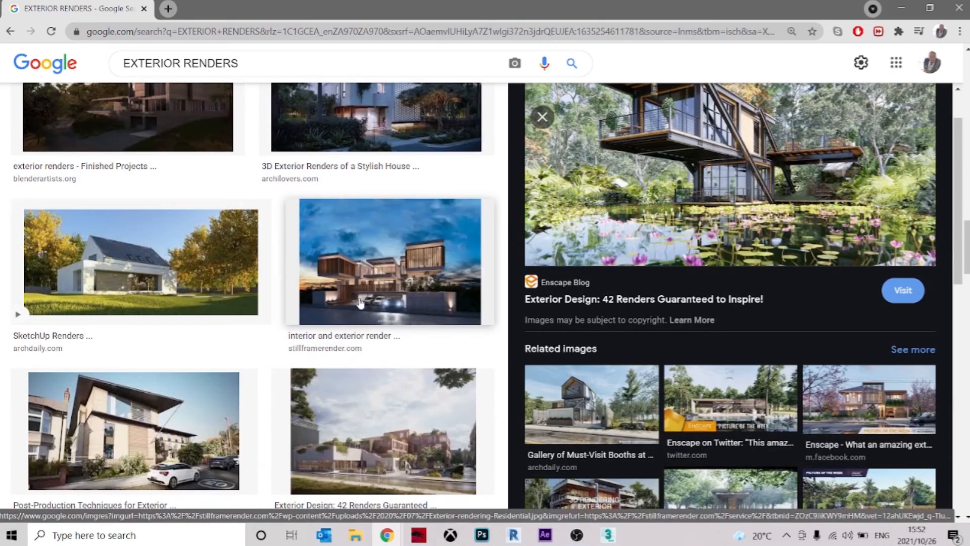
pyautogui.scroll(-8, 353, 268)
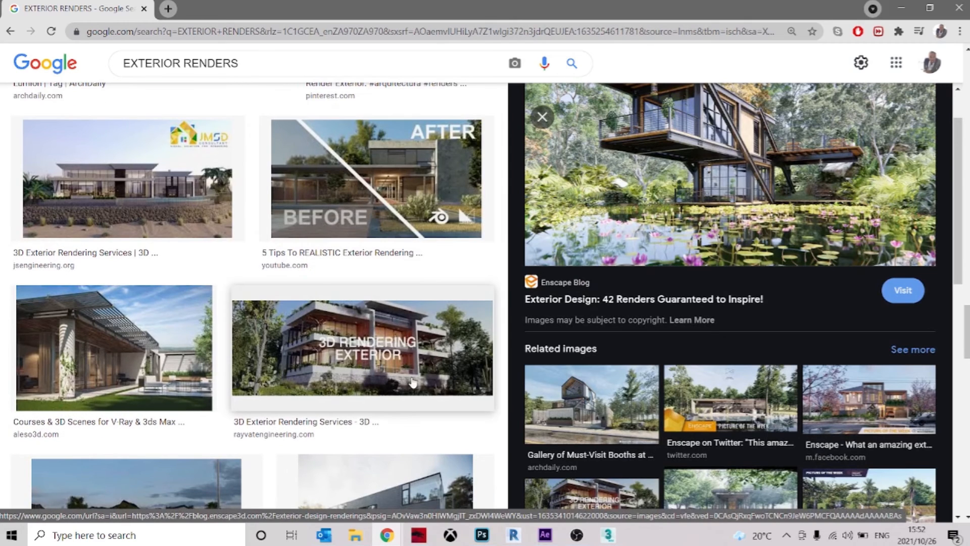
pyautogui.scroll(-3, 390, 364)
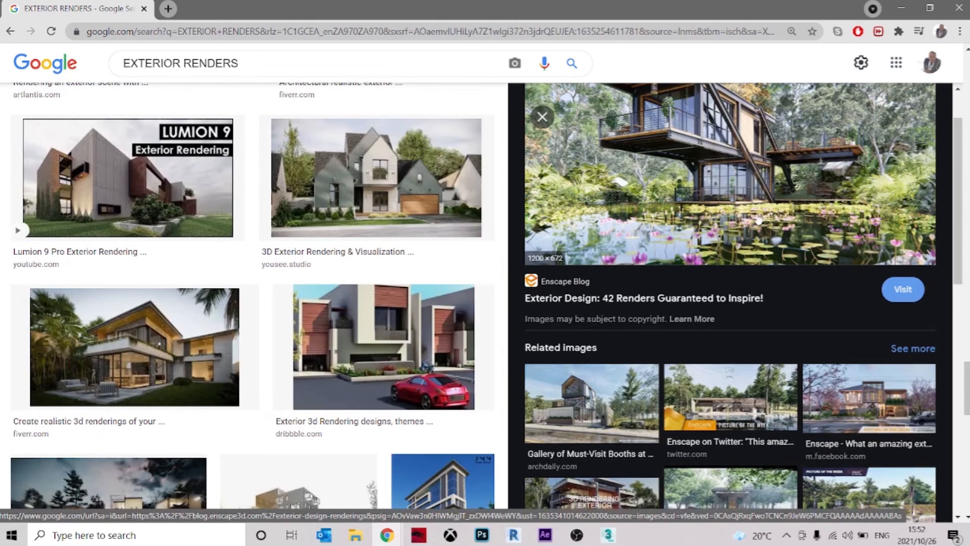
pyautogui.scroll(-8, 559, 314)
pyautogui.click(901, 7)
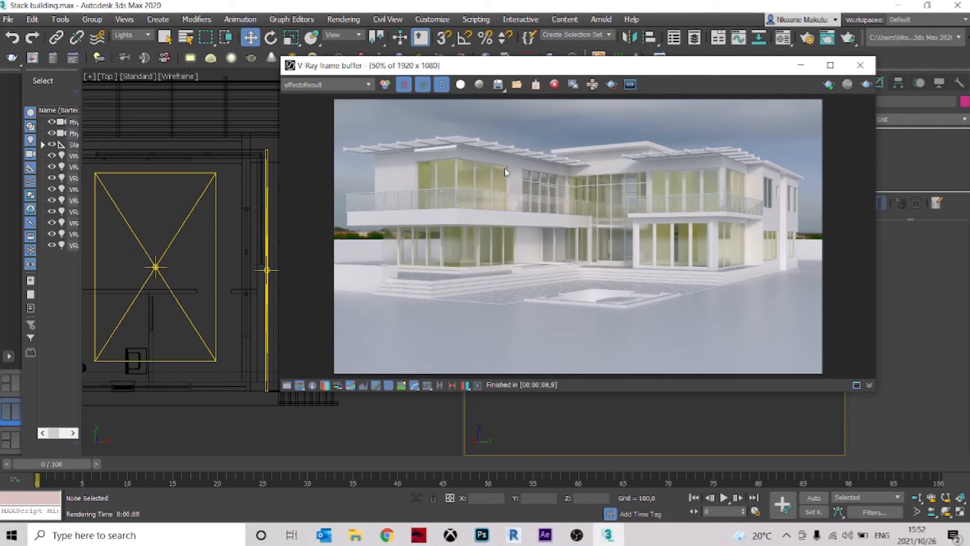
# Delete the narrow strip light under the roof overhang outside the corner room
pyautogui.doubleClick(437, 153)
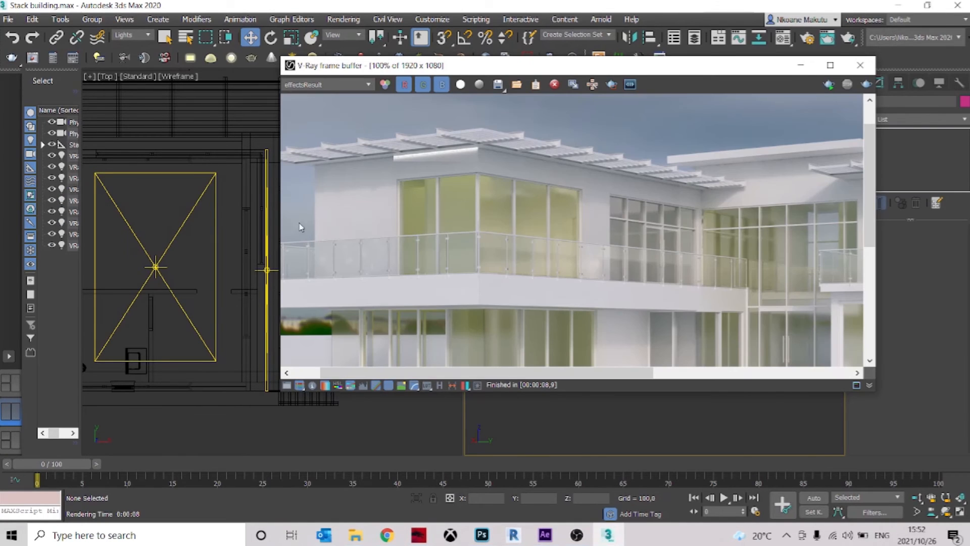
pyautogui.click(234, 211)
pyautogui.scroll(4, 218, 263)
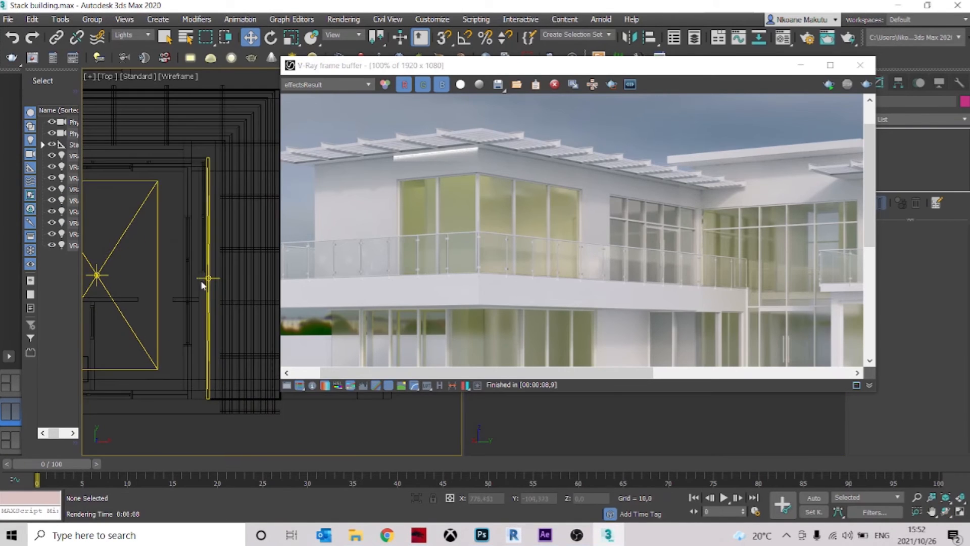
pyautogui.click(207, 277)
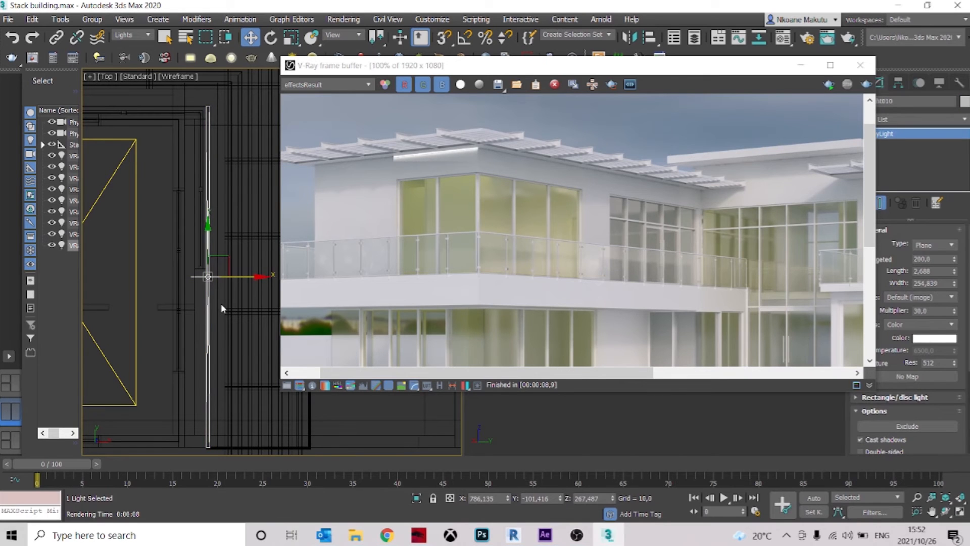
pyautogui.press('Delete')
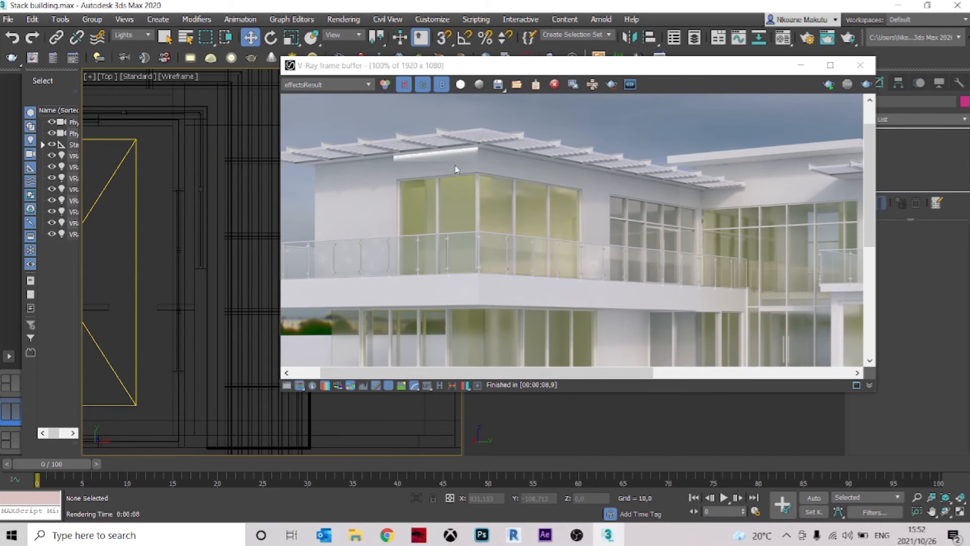
pyautogui.scroll(-1, 588, 196)
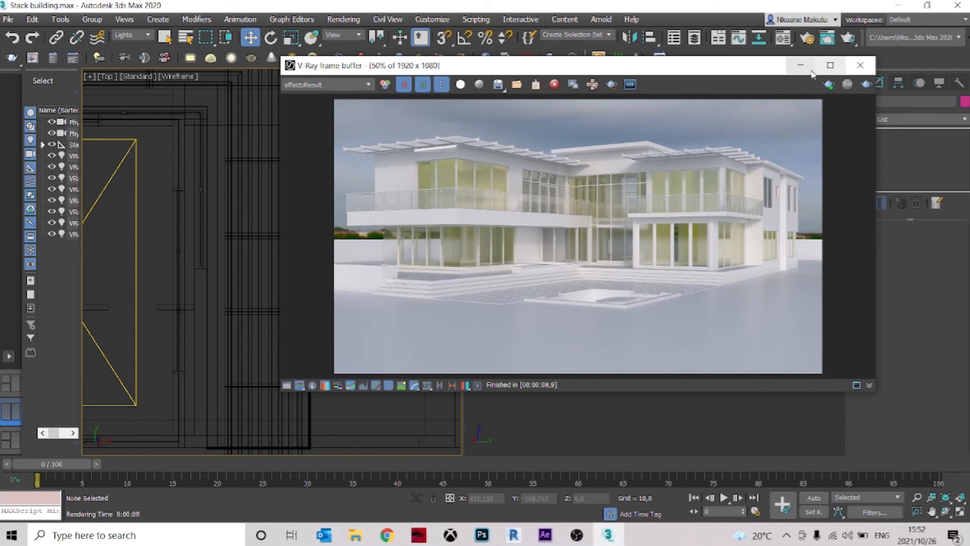
# Reopen the V-Ray frame buffer and start a full render of the PhysCamera001 view
pyautogui.click(860, 65)
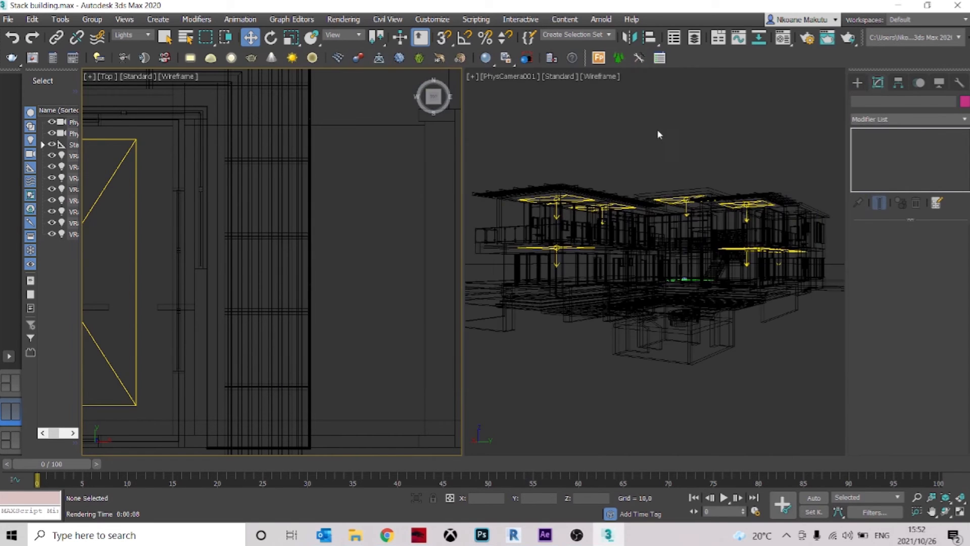
pyautogui.click(33, 58)
pyautogui.scroll(-1, 624, 194)
pyautogui.scroll(1, 646, 200)
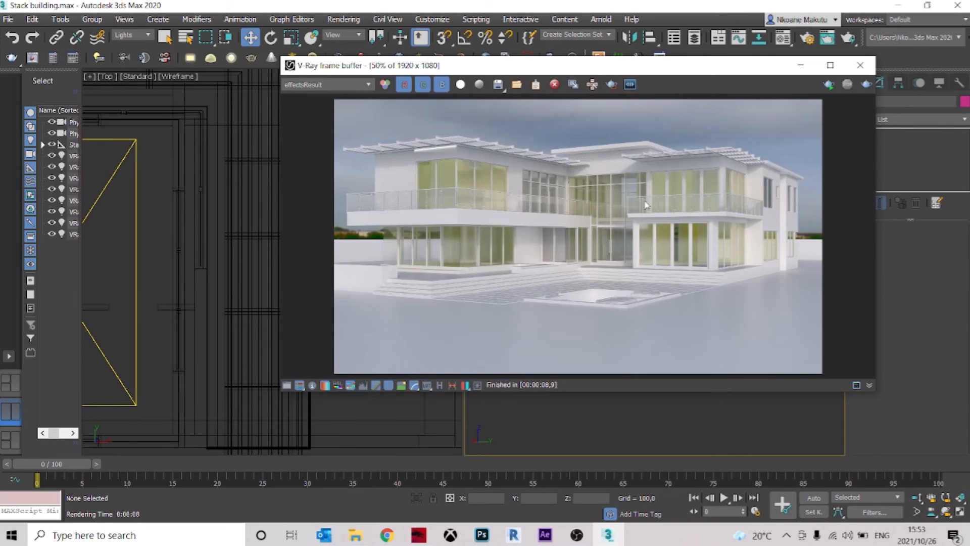
pyautogui.click(865, 85)
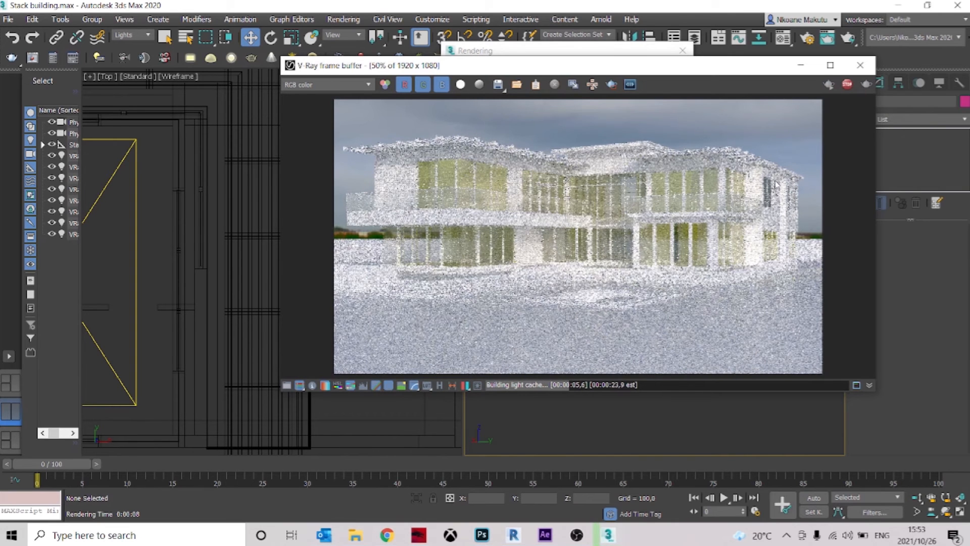
# Check the lit windows across the house in the running render, and stop it and close the frame buffer
pyautogui.scroll(2, 798, 180)
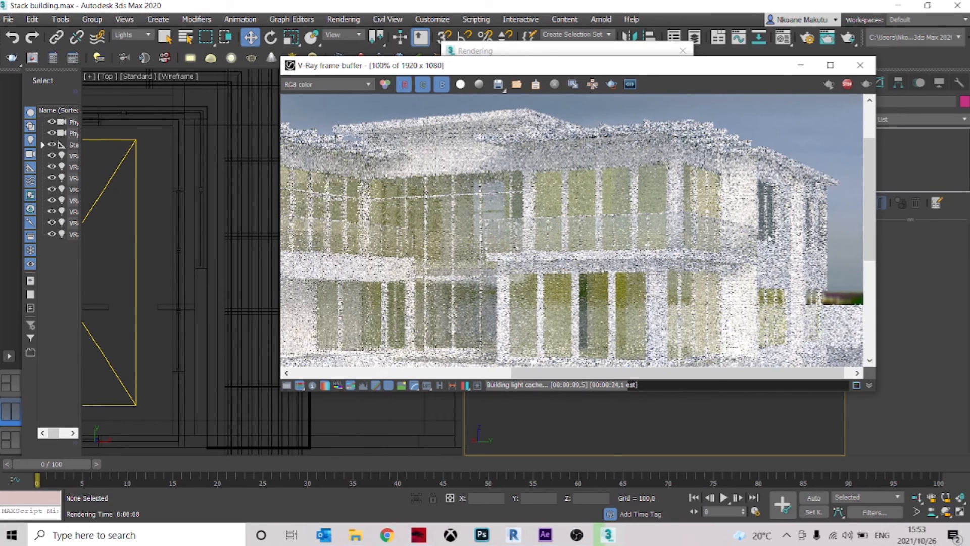
pyautogui.scroll(-2, 768, 200)
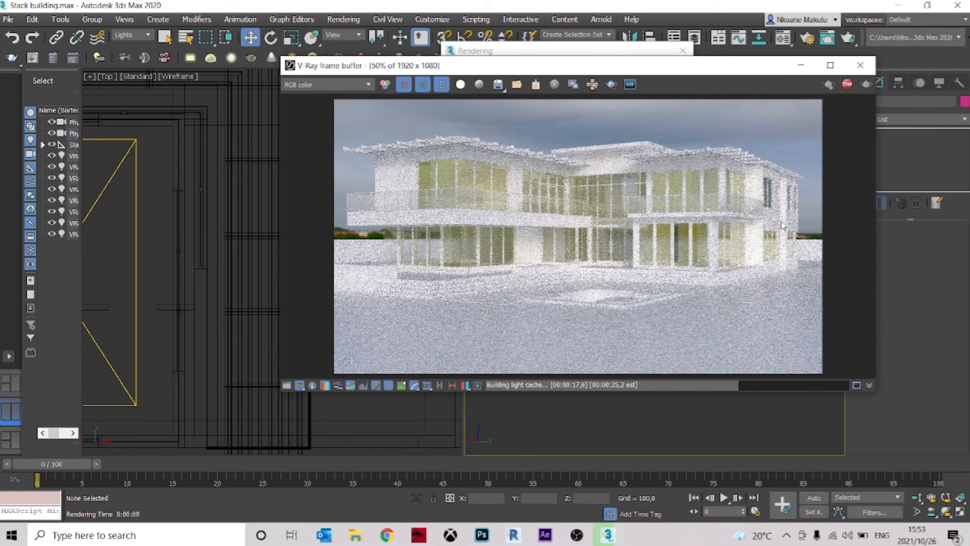
pyautogui.scroll(1, 786, 191)
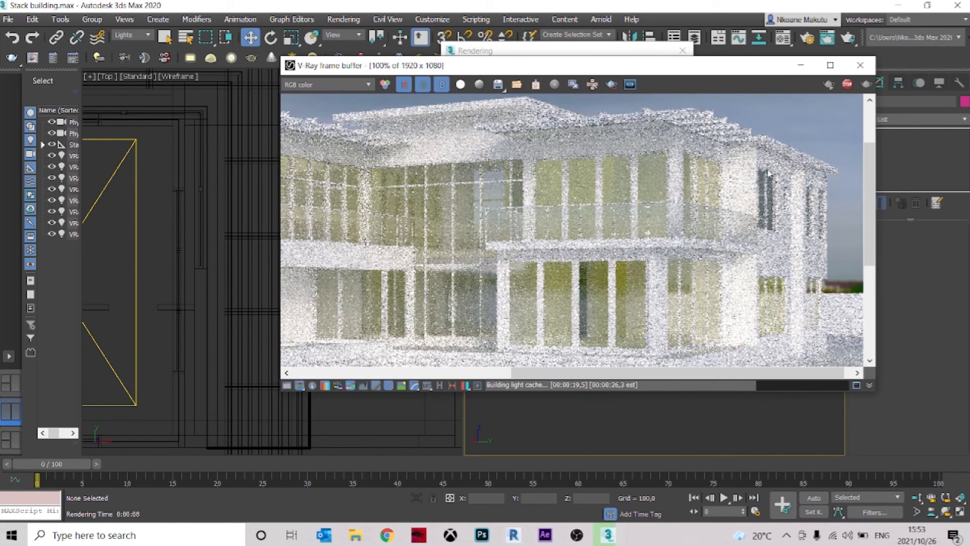
pyautogui.scroll(-1, 769, 211)
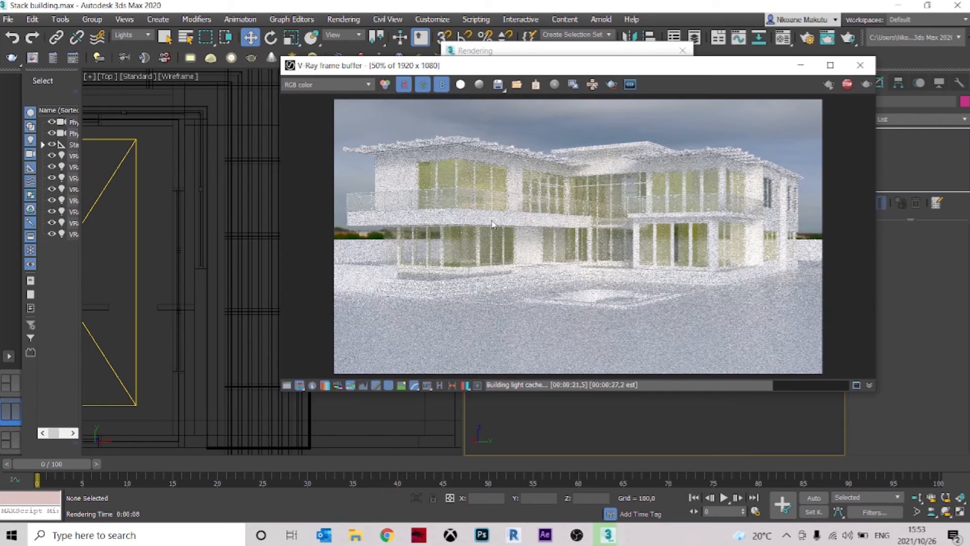
pyautogui.click(850, 87)
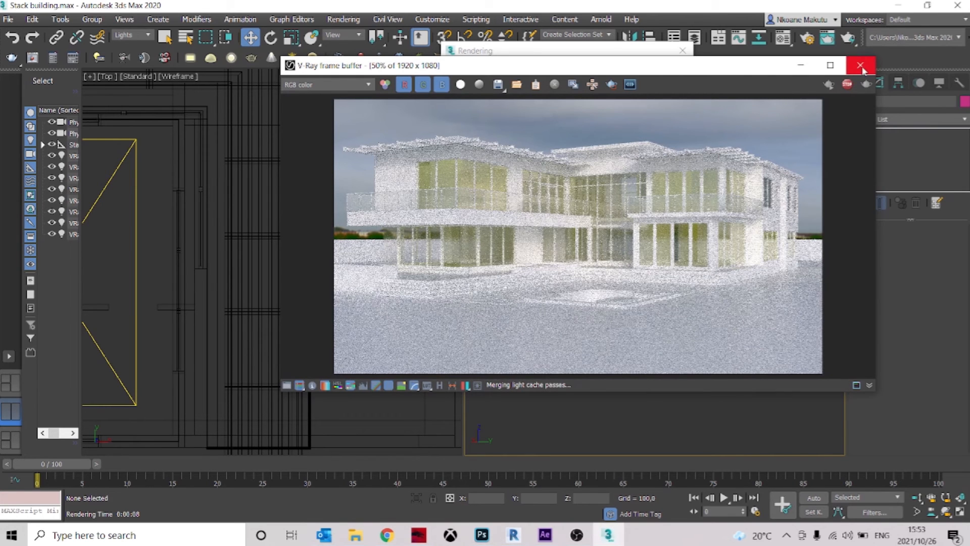
pyautogui.click(861, 66)
# Copy the small upper room's plane light along X into the adjoining wing, over the middle of that wing's large light
pyautogui.scroll(-3, 354, 222)
pyautogui.moveTo(309, 237); pyautogui.dragTo(425, 307, button='middle')
pyautogui.scroll(-2, 425, 307)
pyautogui.scroll(1, 266, 226)
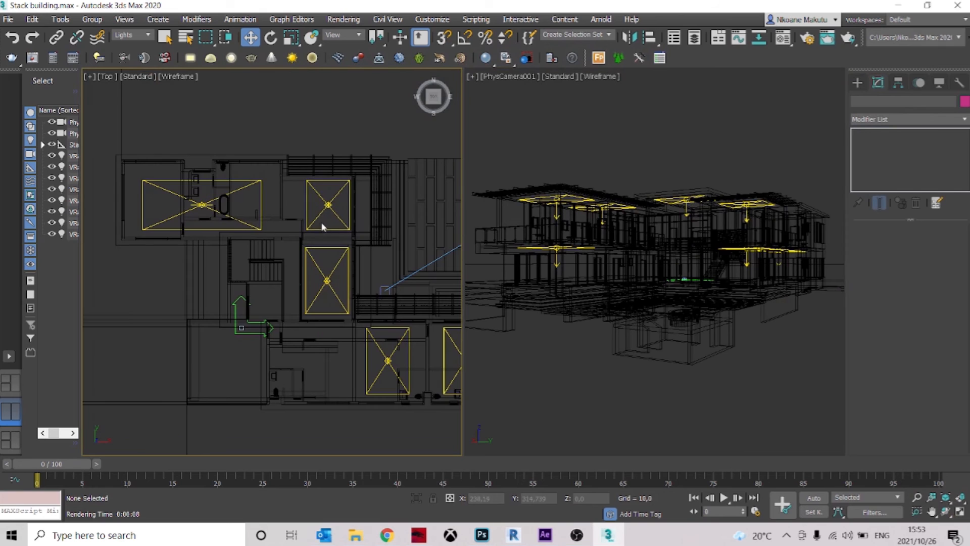
pyautogui.click(306, 203)
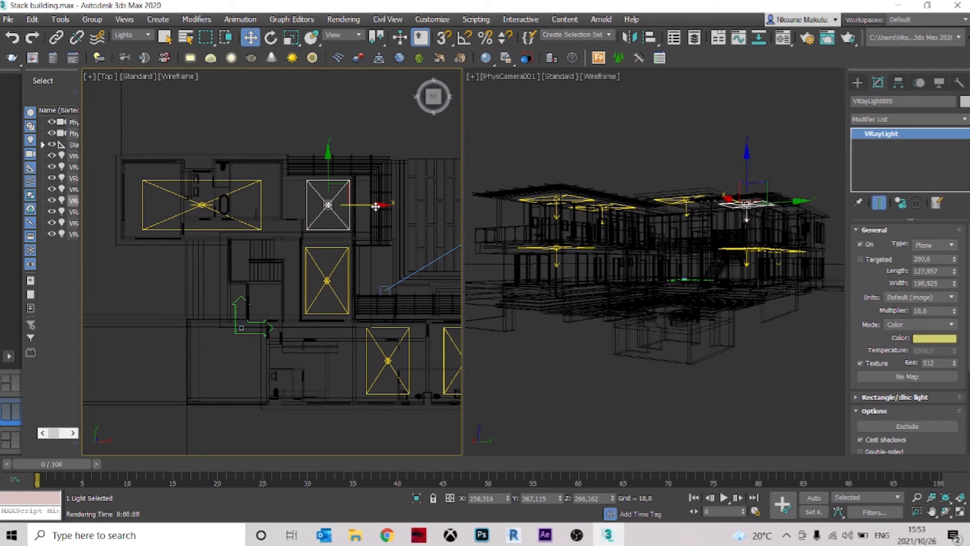
pyautogui.keyDown('shift'); pyautogui.moveTo(385, 205); pyautogui.dragTo(259, 205); pyautogui.keyUp('shift')
pyautogui.click(473, 319)
pyautogui.click(507, 106)
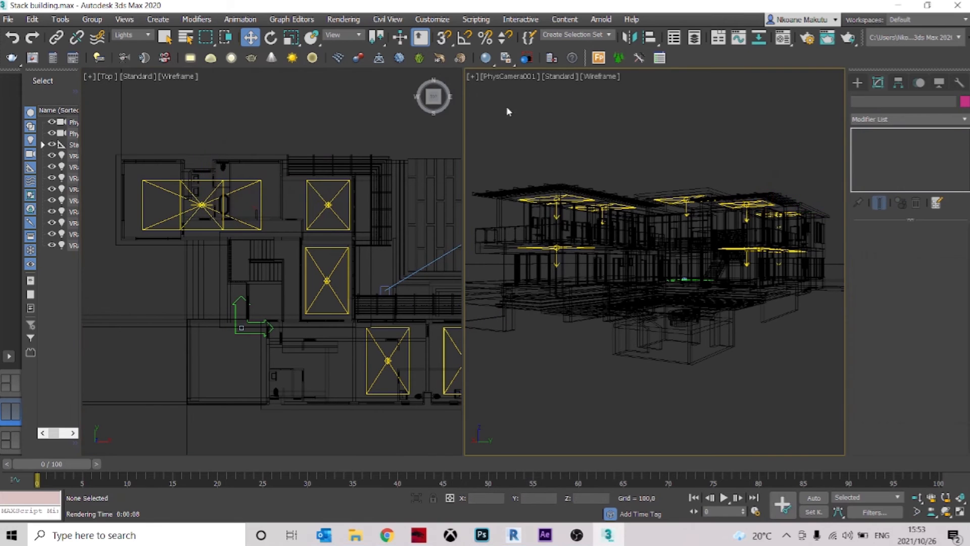
# Render a small region around the narrow upper-floor window at the house's far side in the V-Ray frame buffer
pyautogui.click(32, 57)
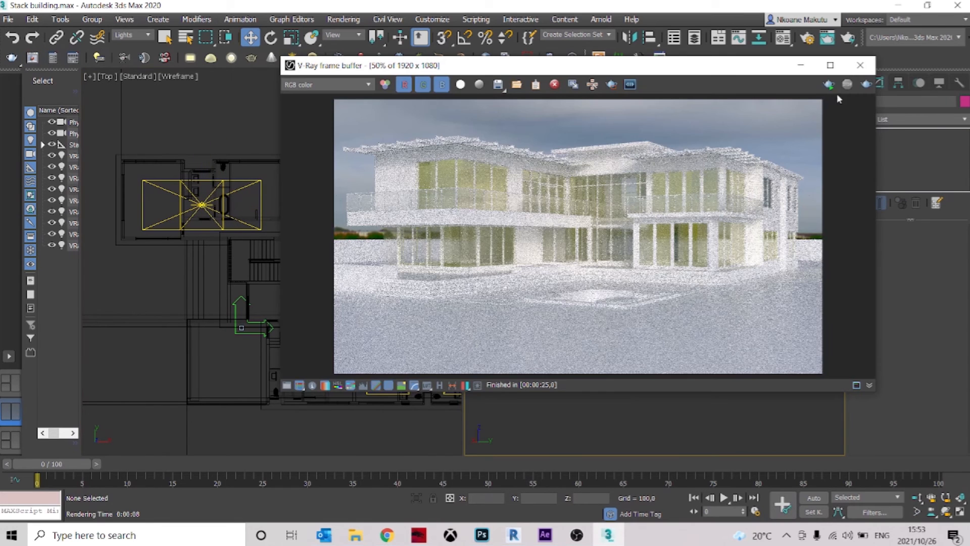
pyautogui.click(612, 85)
pyautogui.moveTo(780, 167); pyautogui.dragTo(747, 219)
pyautogui.click(864, 89)
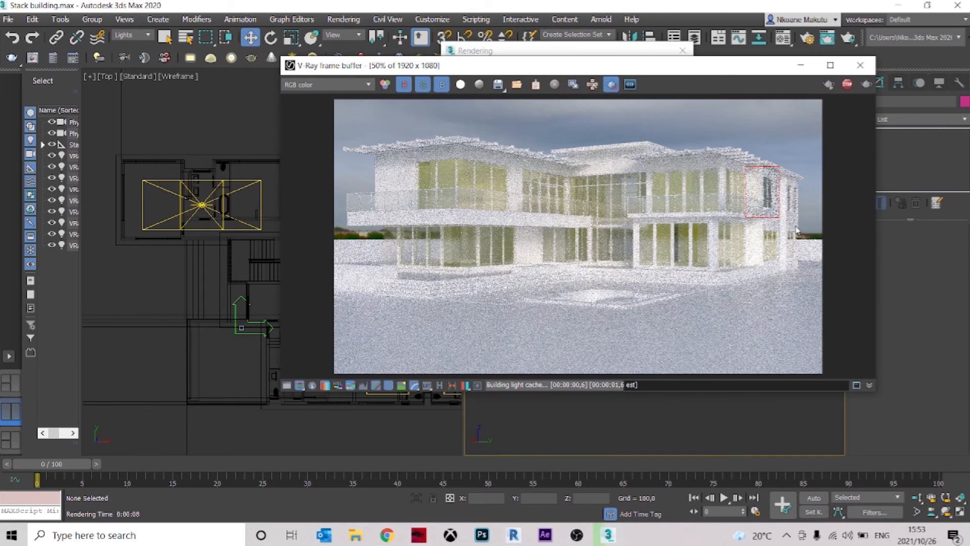
pyautogui.scroll(1, 790, 194)
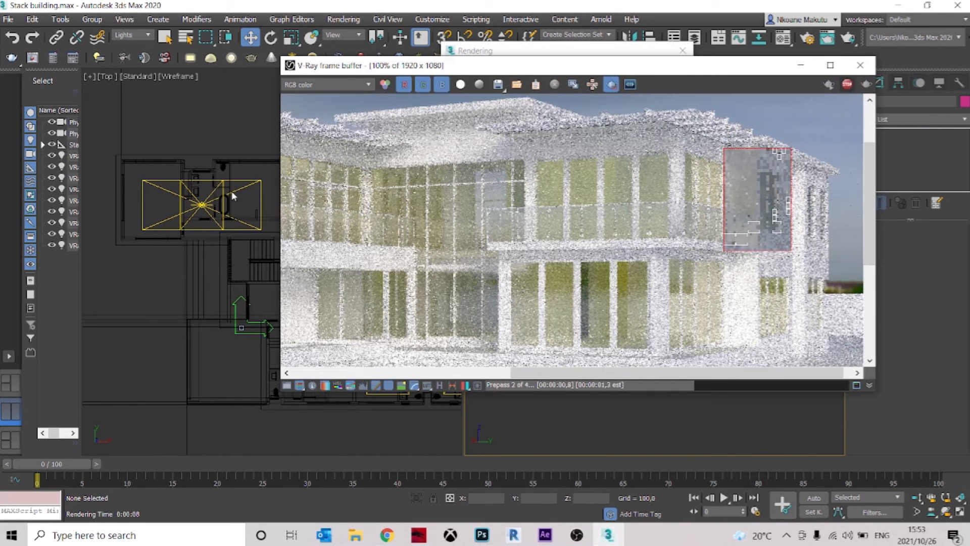
# Stop the region render of the narrow upper-floor window and close the V-Ray frame buffer
pyautogui.press('Escape')
pyautogui.moveTo(227, 194); pyautogui.dragTo(230, 198, button='middle')
pyautogui.click(856, 72)
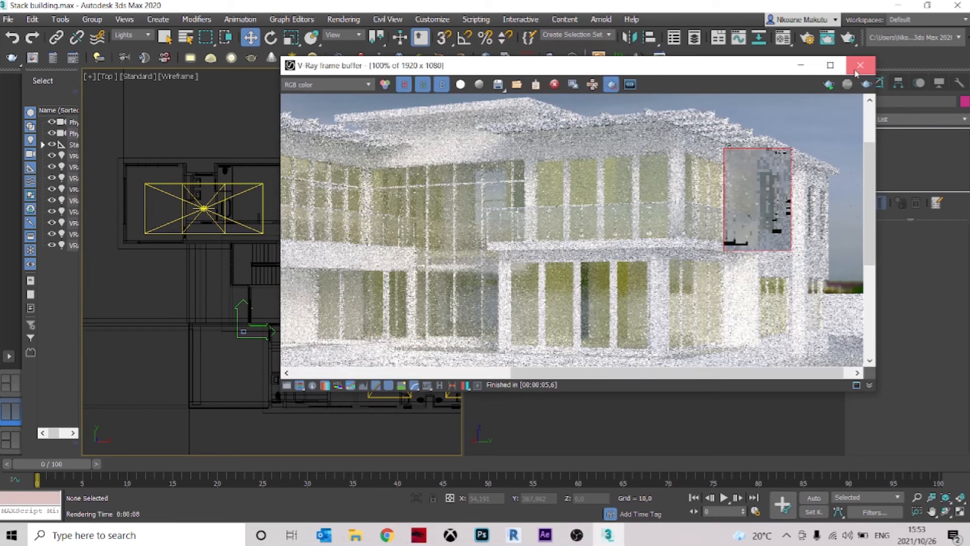
# Select the copied plane light in the far wing, inspect its height from the side, and raise it vertically above the roof
pyautogui.click(223, 209)
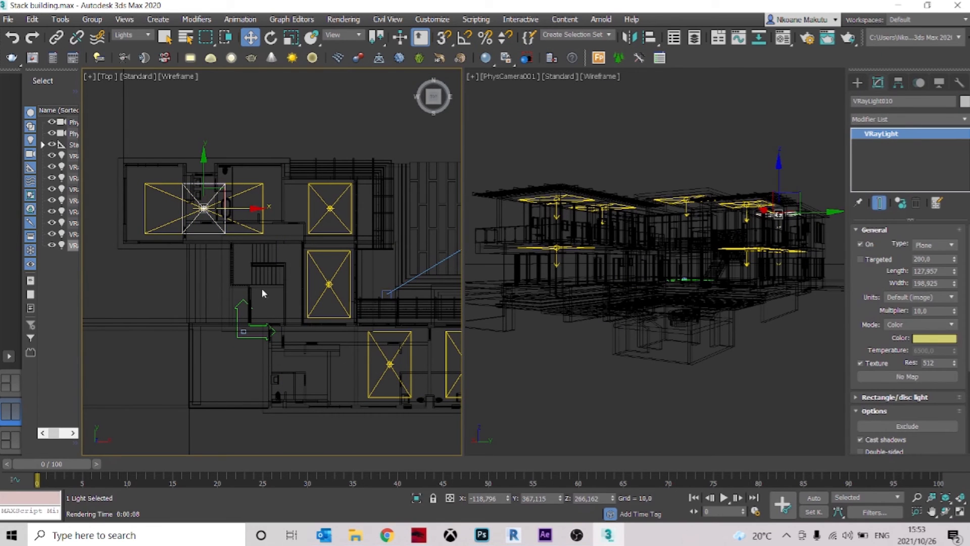
pyautogui.keyDown('alt'); pyautogui.moveTo(262, 293); pyautogui.dragTo(161, 231, button='middle'); pyautogui.keyUp('alt')
pyautogui.scroll(4, 262, 215)
pyautogui.moveTo(165, 182); pyautogui.dragTo(218, 192, button='middle')
pyautogui.click(437, 97)
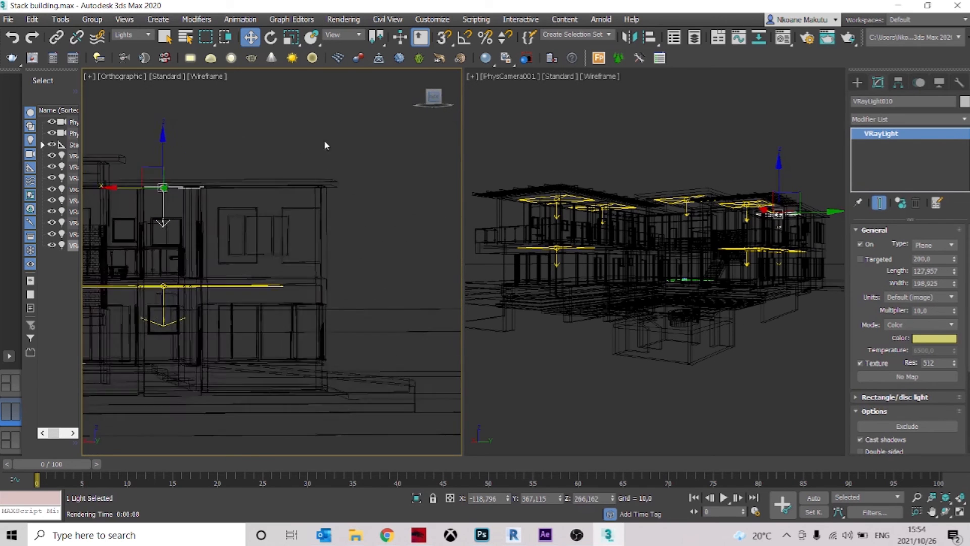
pyautogui.scroll(6, 161, 186)
pyautogui.scroll(-6, 232, 223)
pyautogui.keyDown('alt'); pyautogui.moveTo(232, 223); pyautogui.dragTo(318, 282, button='middle'); pyautogui.keyUp('alt')
pyautogui.scroll(5, 347, 298)
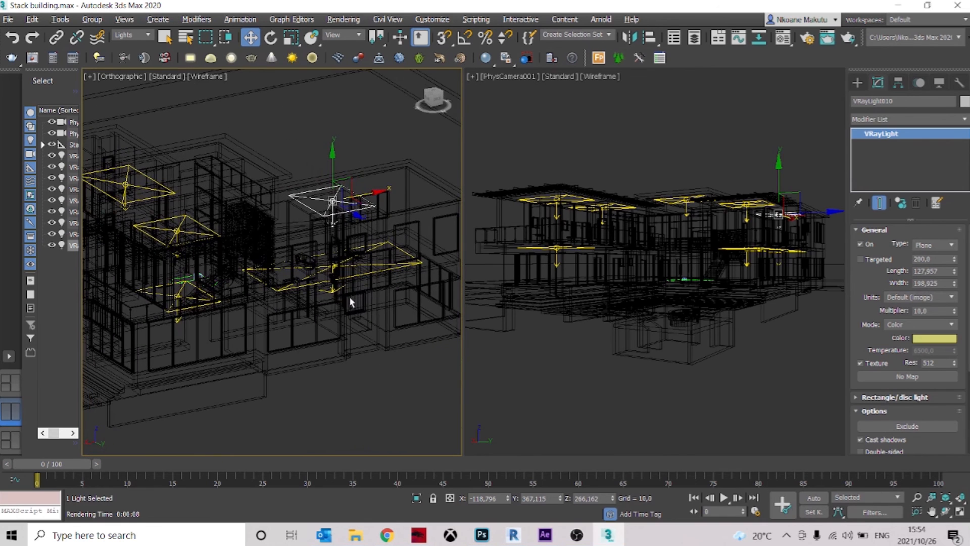
pyautogui.moveTo(333, 163); pyautogui.dragTo(333, 146)
# Switch both the orthographic view and the PhysCamera001 view to Default Shading
pyautogui.click(208, 81)
pyautogui.click(245, 88)
pyautogui.scroll(3, 323, 212)
pyautogui.keyDown('alt'); pyautogui.moveTo(329, 273); pyautogui.dragTo(333, 292, button='middle'); pyautogui.keyUp('alt')
pyautogui.click(602, 76)
pyautogui.click(620, 89)
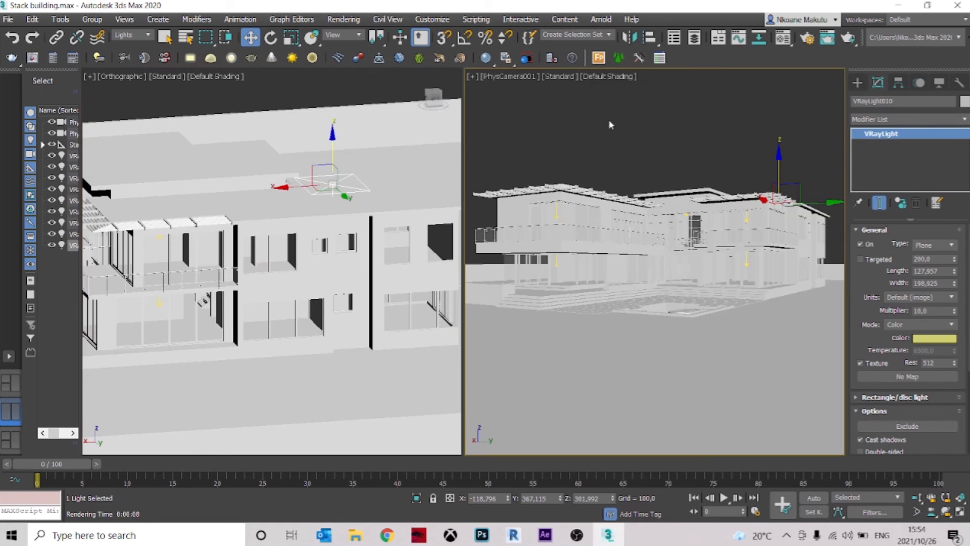
# Reopen the V-Ray frame buffer to check the window in the last region render, and close it again
pyautogui.click(34, 58)
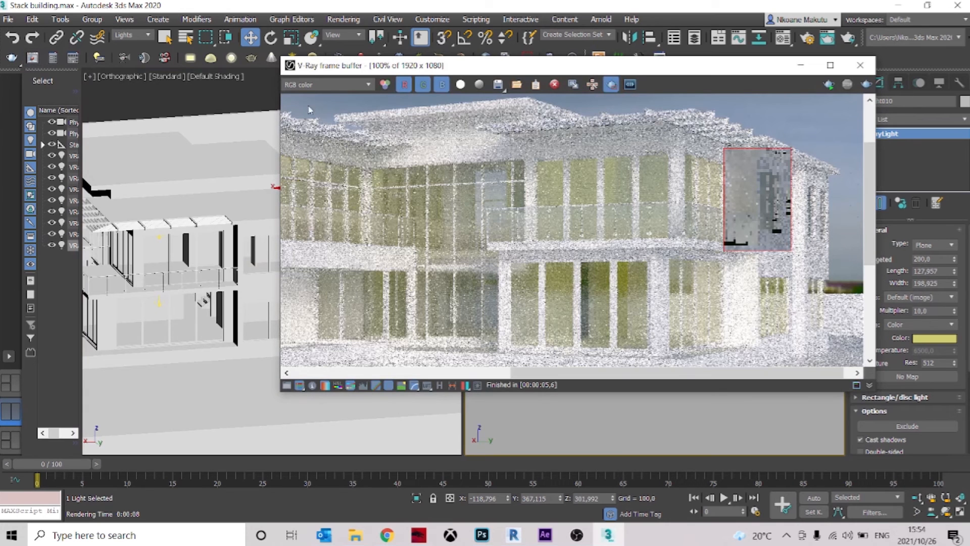
pyautogui.click(203, 111)
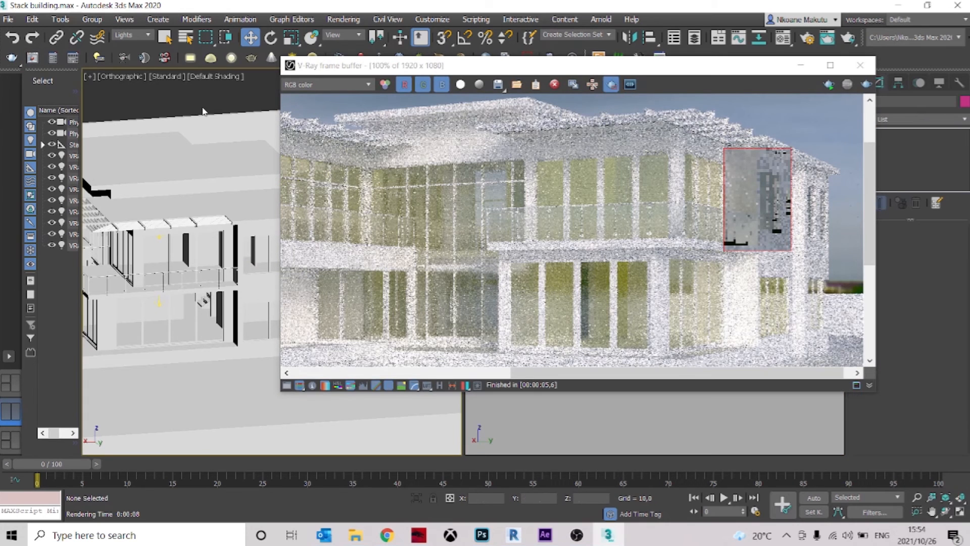
pyautogui.click(861, 65)
# In the Back view, move the raised plane light along X to about X 66.3, towards the staircase
pyautogui.moveTo(327, 162)
pyautogui.keyDown('alt'); pyautogui.mouseDown(button='middle')
pyautogui.moveTo(385, 190)
pyautogui.moveTo(295, 151)
pyautogui.moveTo(298, 143)
pyautogui.moveTo(312, 153)
pyautogui.mouseUp(button='middle'); pyautogui.keyUp('alt')
pyautogui.click(344, 146)
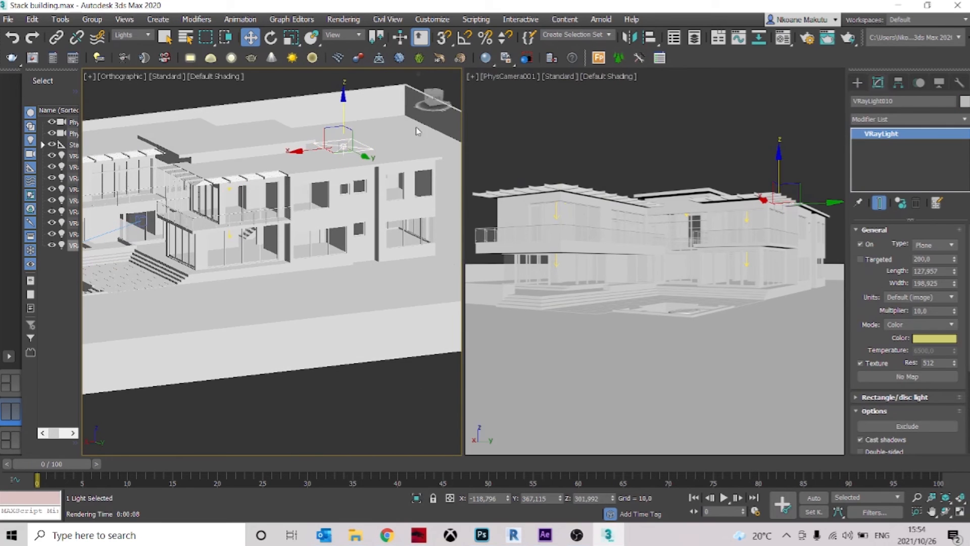
pyautogui.click(437, 101)
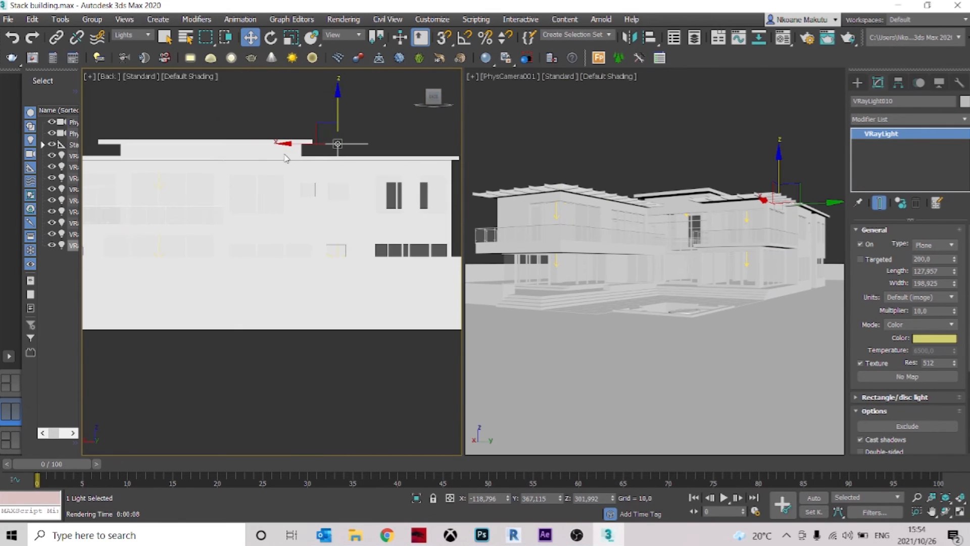
pyautogui.click(287, 150)
pyautogui.click(338, 144)
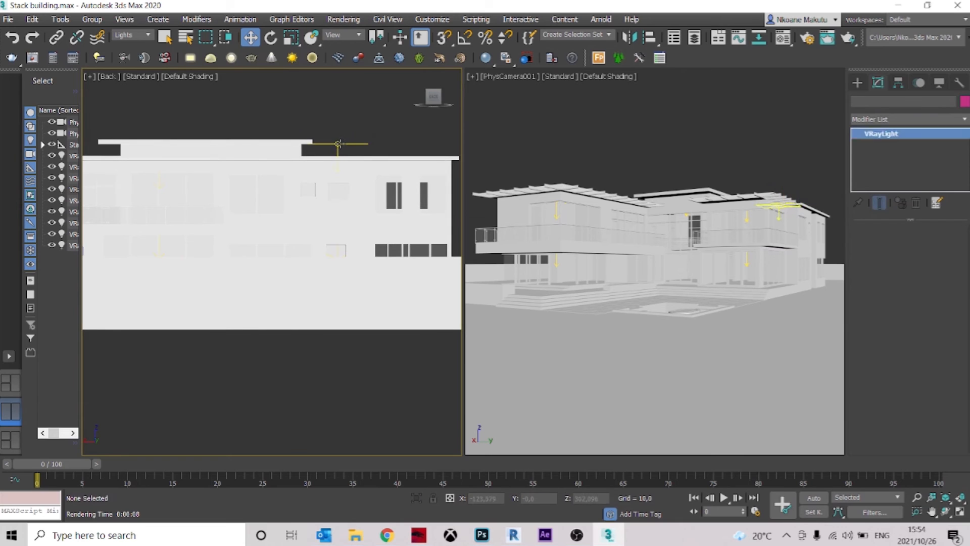
pyautogui.moveTo(390, 143); pyautogui.dragTo(302, 143)
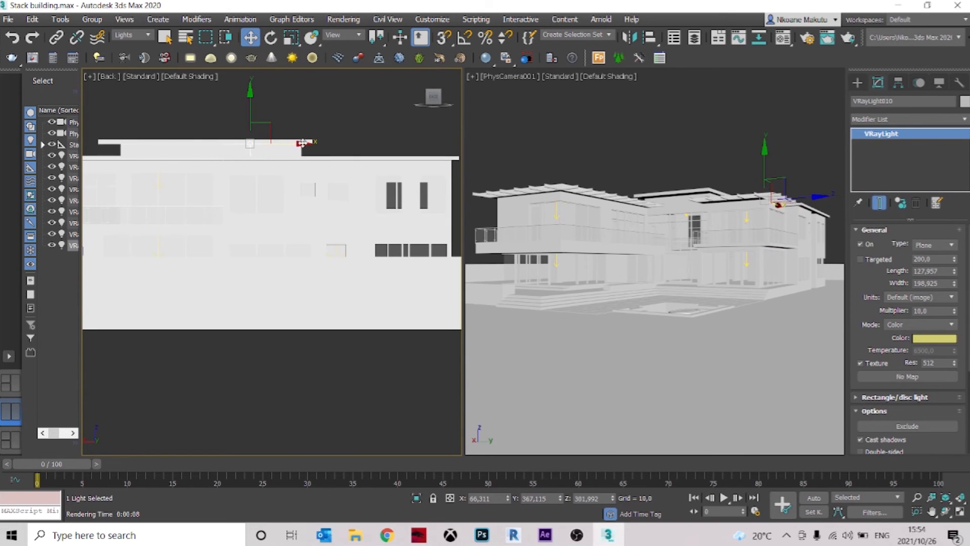
# Show the Back view in wireframe and lower the plane light to about Z 265.8, at the upper-floor ceiling
pyautogui.click(202, 76)
pyautogui.click(253, 189)
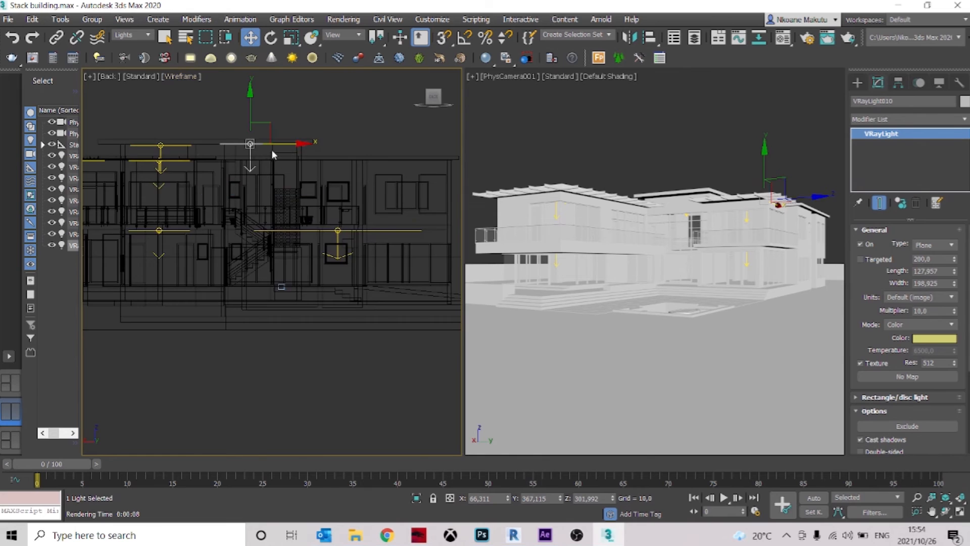
pyautogui.moveTo(250, 145); pyautogui.dragTo(249, 146)
# Render the window region through PhysCamera001, check it against the whole house, and close the frame buffer
pyautogui.click(597, 116)
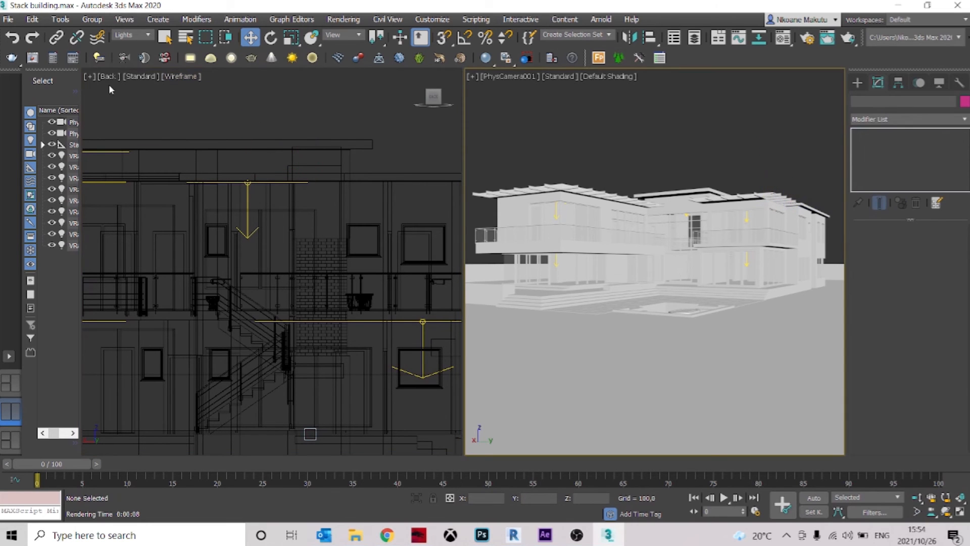
pyautogui.click(15, 59)
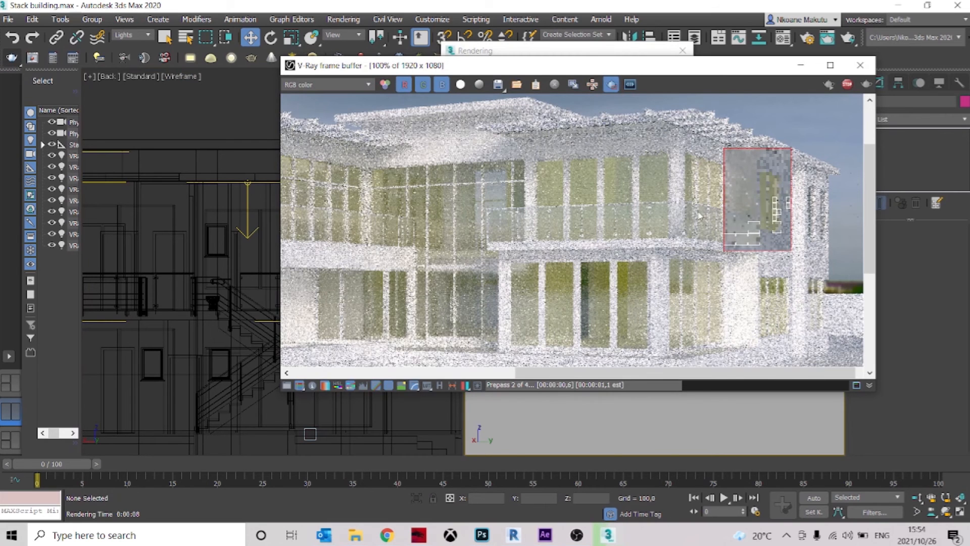
pyautogui.scroll(-1, 798, 193)
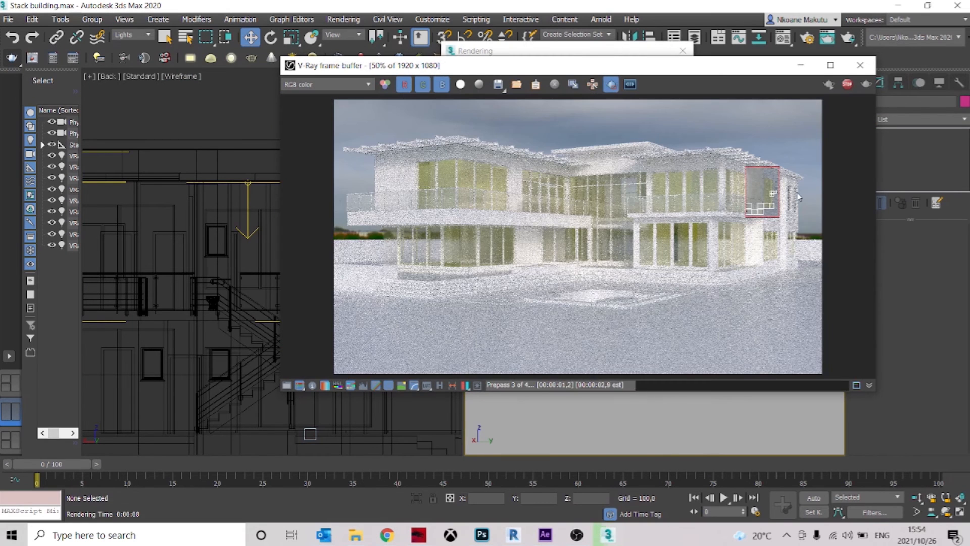
pyautogui.click(860, 66)
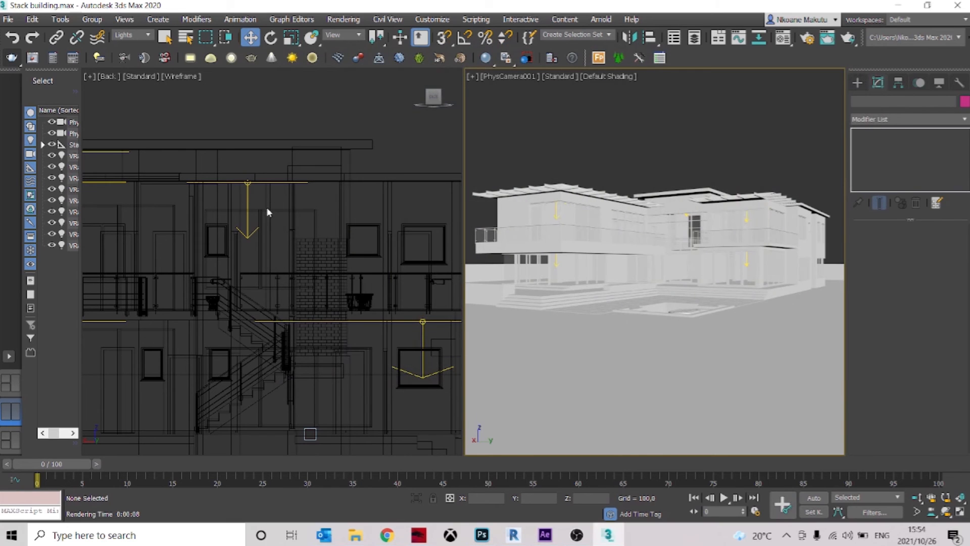
# Set the moved plane light's multiplier to 6 and render the window region through PhysCamera001 again
pyautogui.click(248, 191)
pyautogui.doubleClick(932, 310)
pyautogui.moveTo(931, 313); pyautogui.dragTo(890, 308)
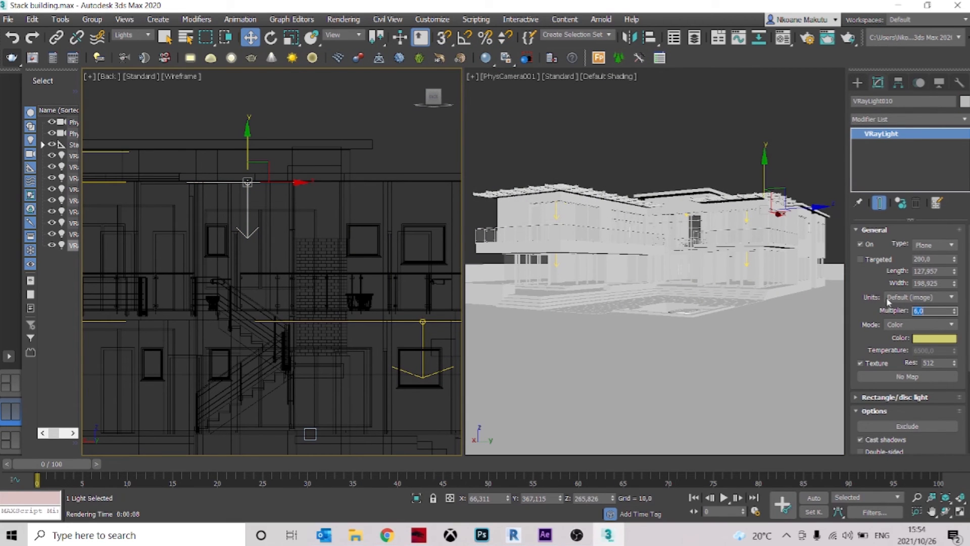
pyautogui.click(543, 143)
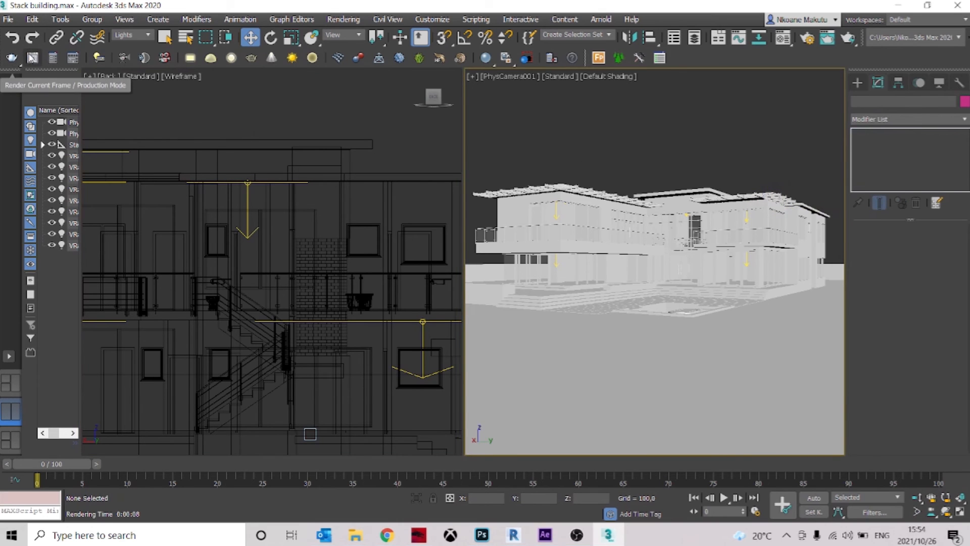
pyautogui.click(12, 58)
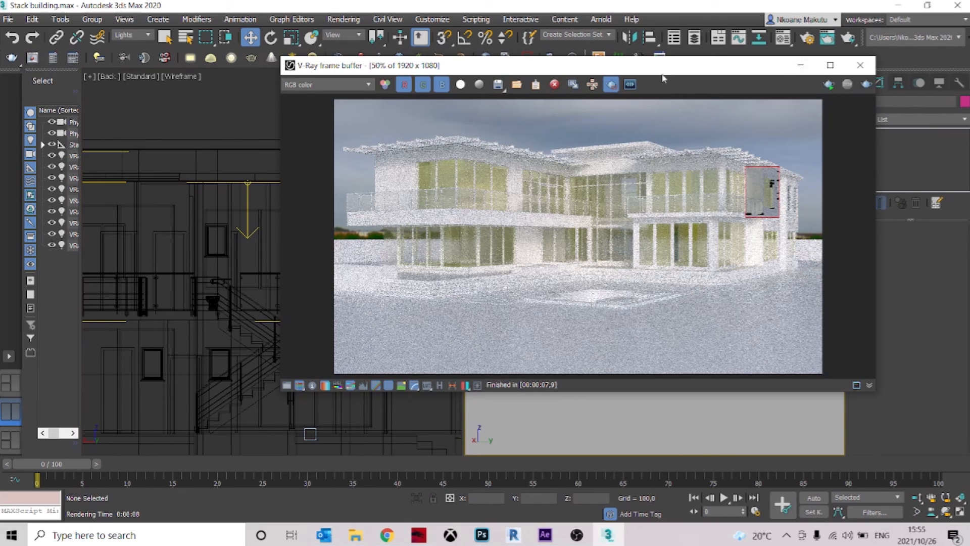
# Turn off region rendering and start a full render of the PhysCamera001 view
pyautogui.click(612, 84)
pyautogui.click(865, 85)
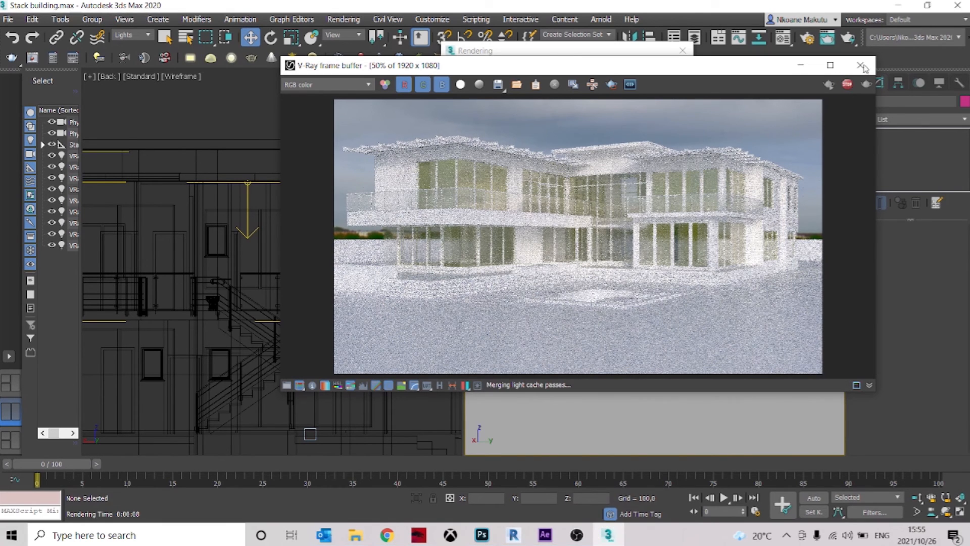
# Set the moved plane light's multiplier to 5 and render the full PhysCamera001 view
pyautogui.click(247, 182)
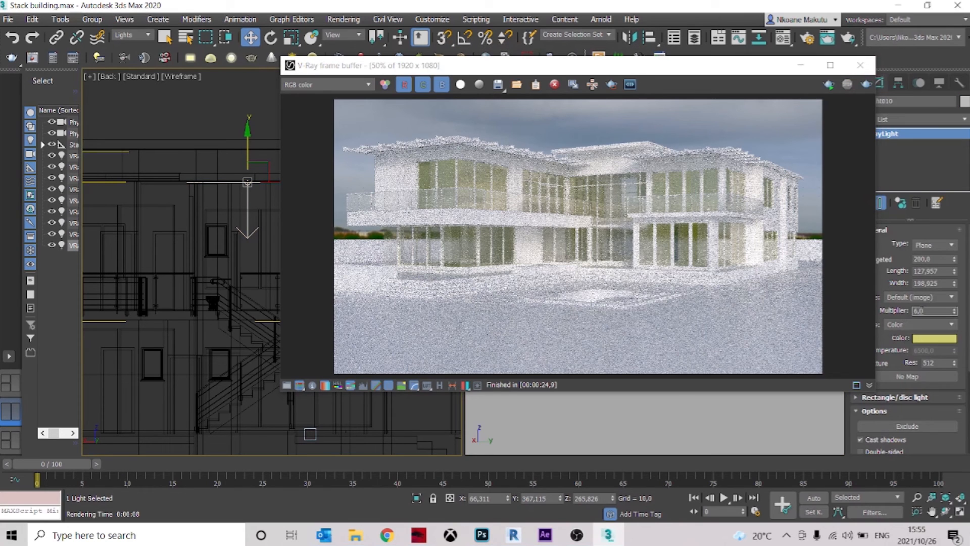
pyautogui.write('5')
pyautogui.click(866, 86)
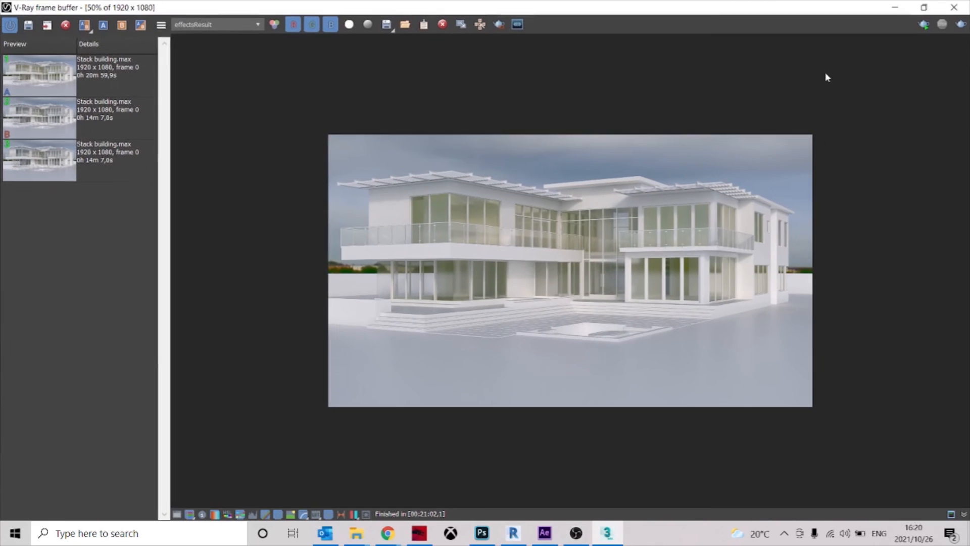
# Maximize the V-Ray frame buffer and inspect the finished render's windows at 100% before returning to the full image
pyautogui.click(828, 66)
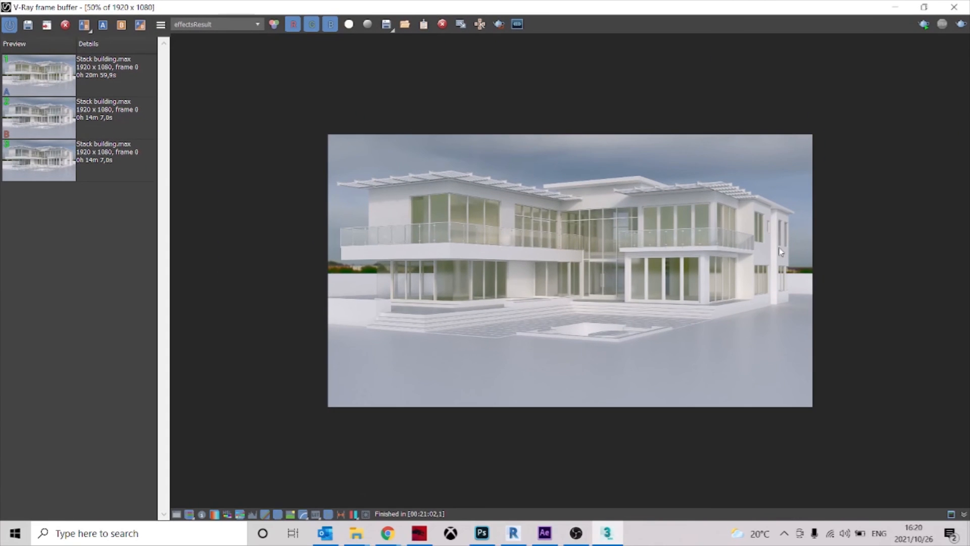
pyautogui.doubleClick(659, 204)
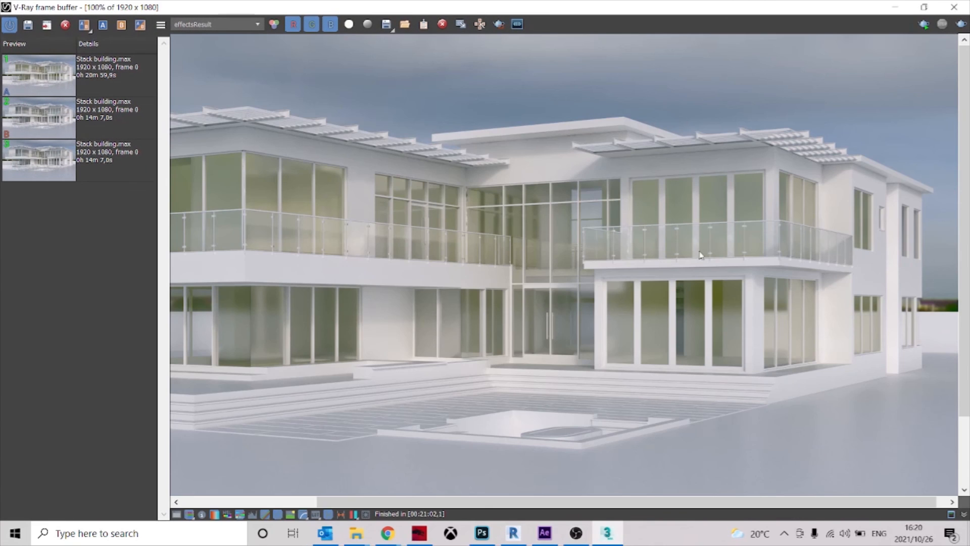
pyautogui.doubleClick(690, 221)
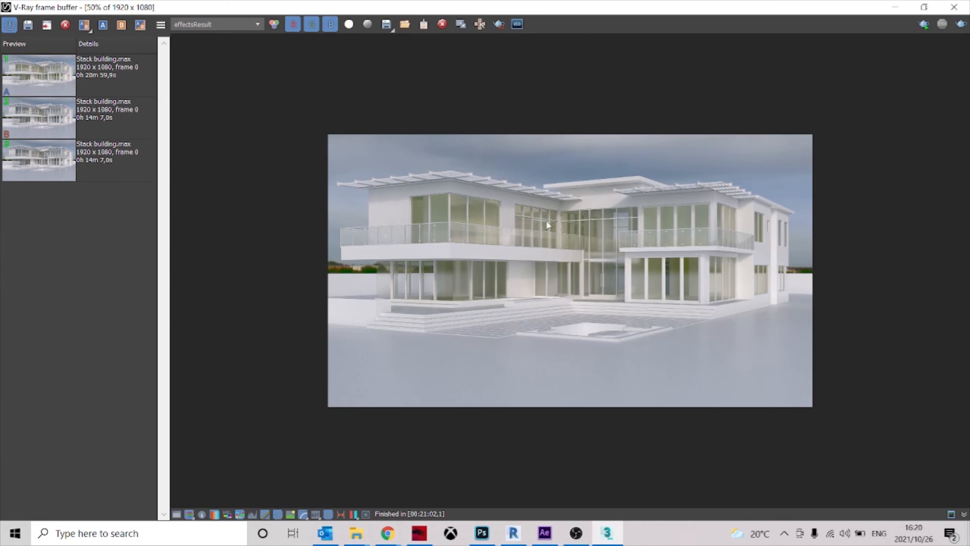
# Compare history renders A and B side by side, sweeping the vertical divider across the house's windows
pyautogui.click(84, 24)
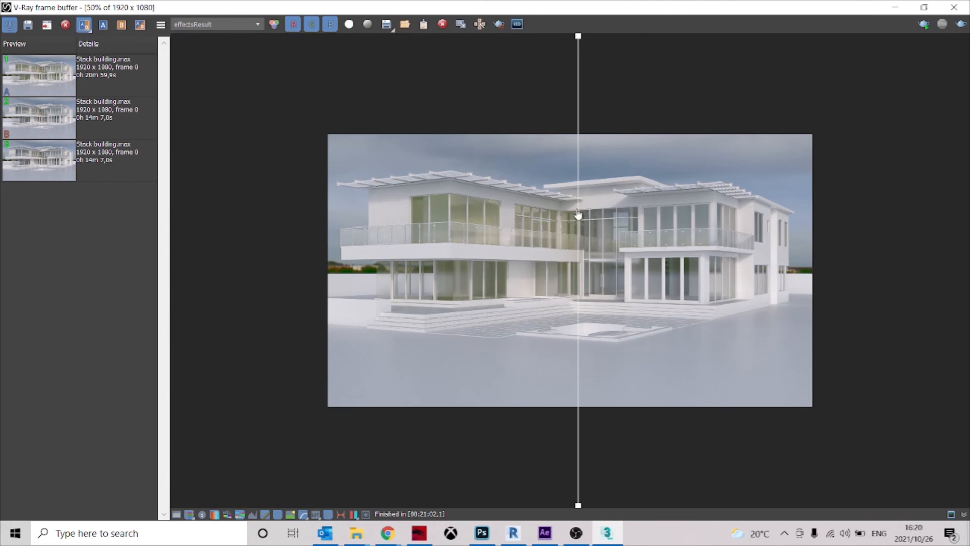
pyautogui.moveTo(579, 209); pyautogui.dragTo(500, 206)
pyautogui.moveTo(410, 208); pyautogui.dragTo(578, 248)
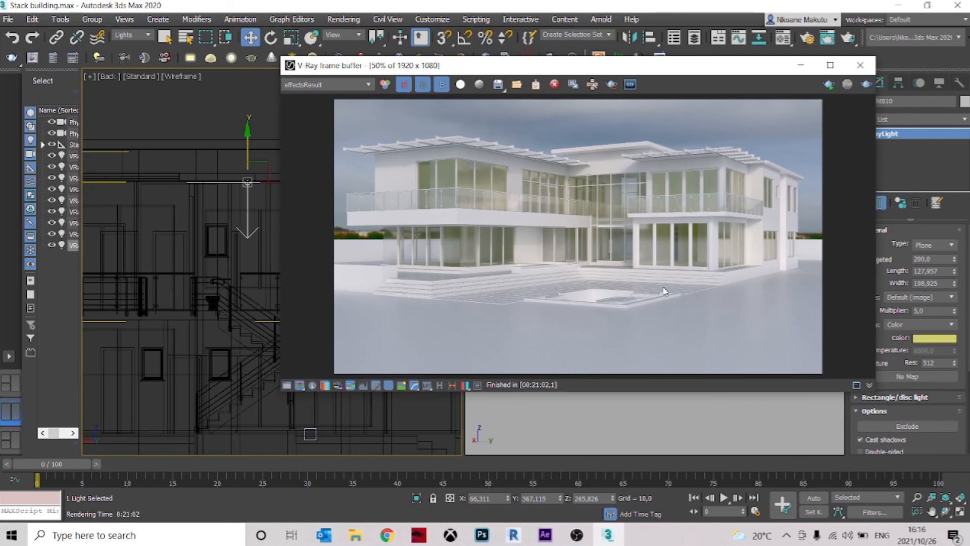
# Examine the finished render's far-wing, balcony and upper-floor windows at 100%, and return to the whole image
pyautogui.doubleClick(771, 169)
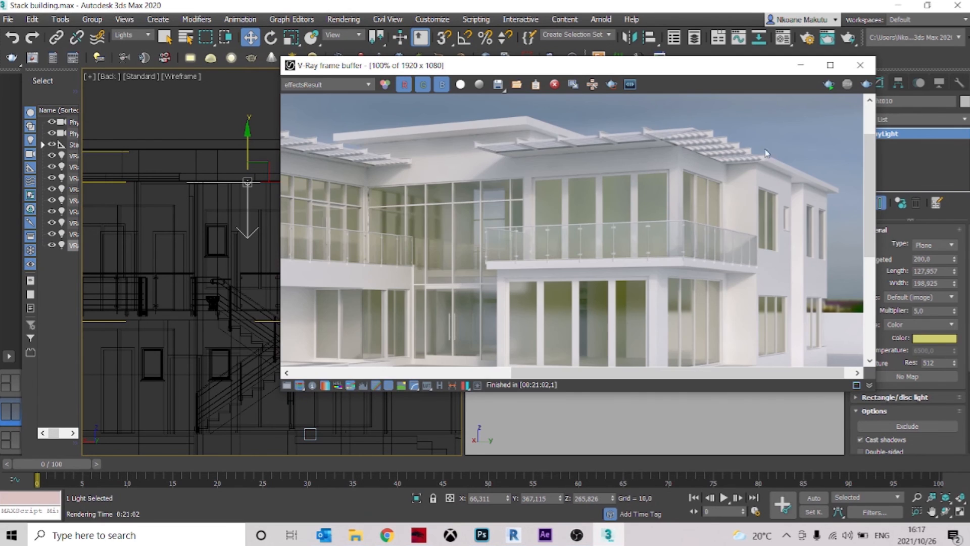
pyautogui.doubleClick(659, 162)
pyautogui.doubleClick(460, 161)
pyautogui.doubleClick(458, 160)
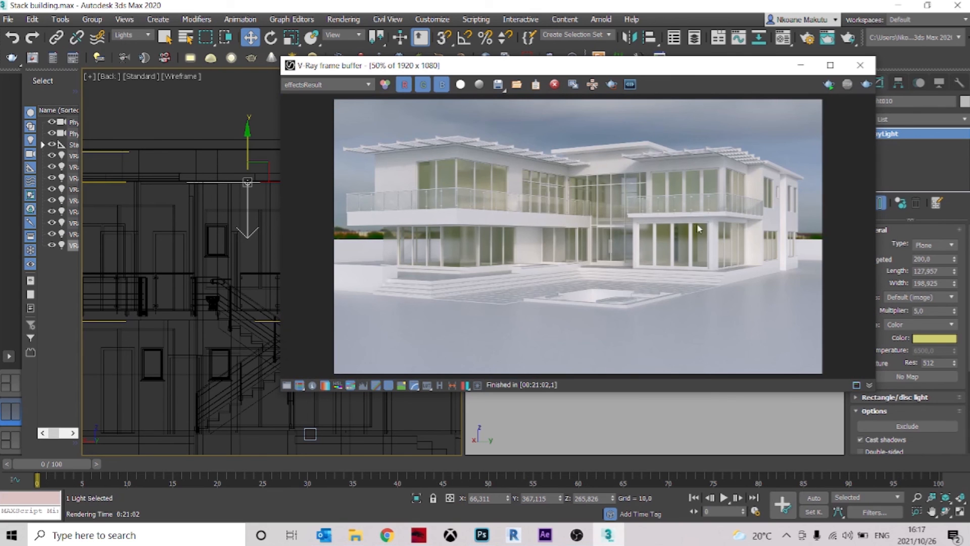